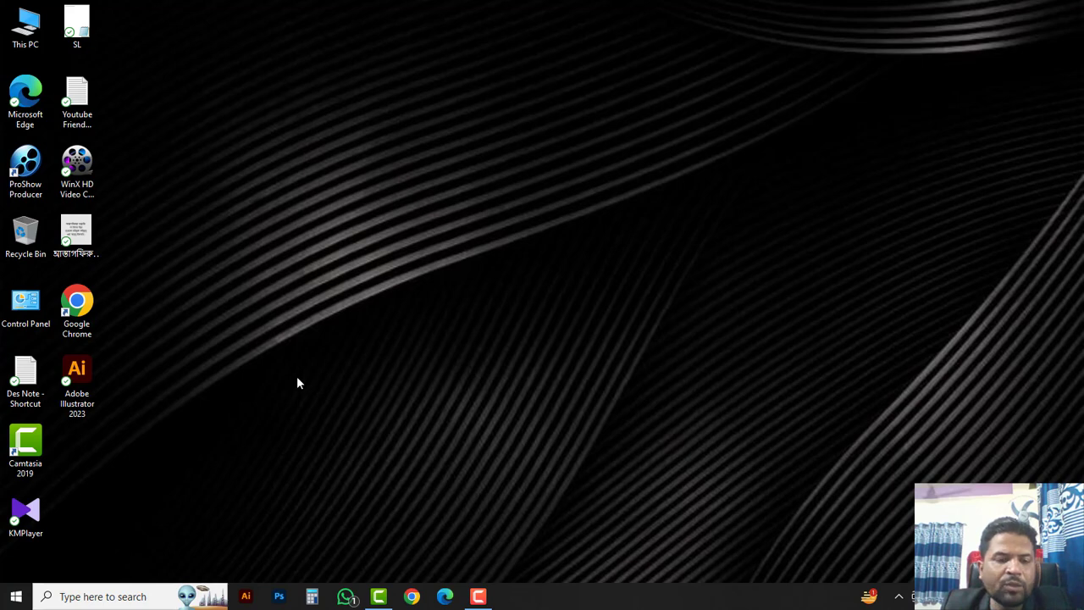
Launch Adobe Illustrator 2023 from its desktop shortcut
double_click(77, 377)
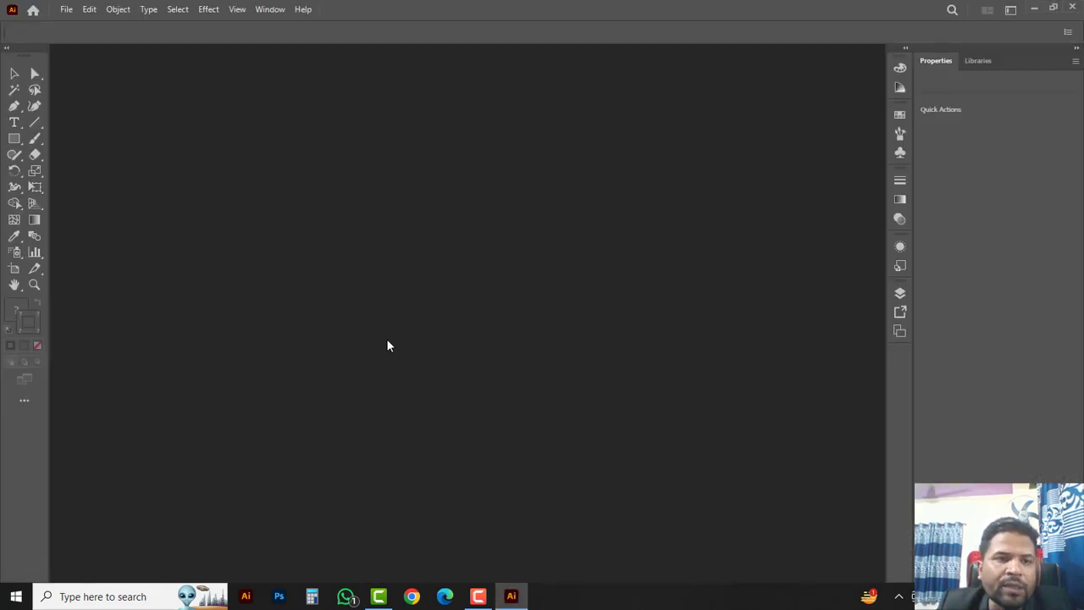
Create a new landscape A4 print document (297 × 210 mm)
left_click(66, 9)
left_click(94, 25)
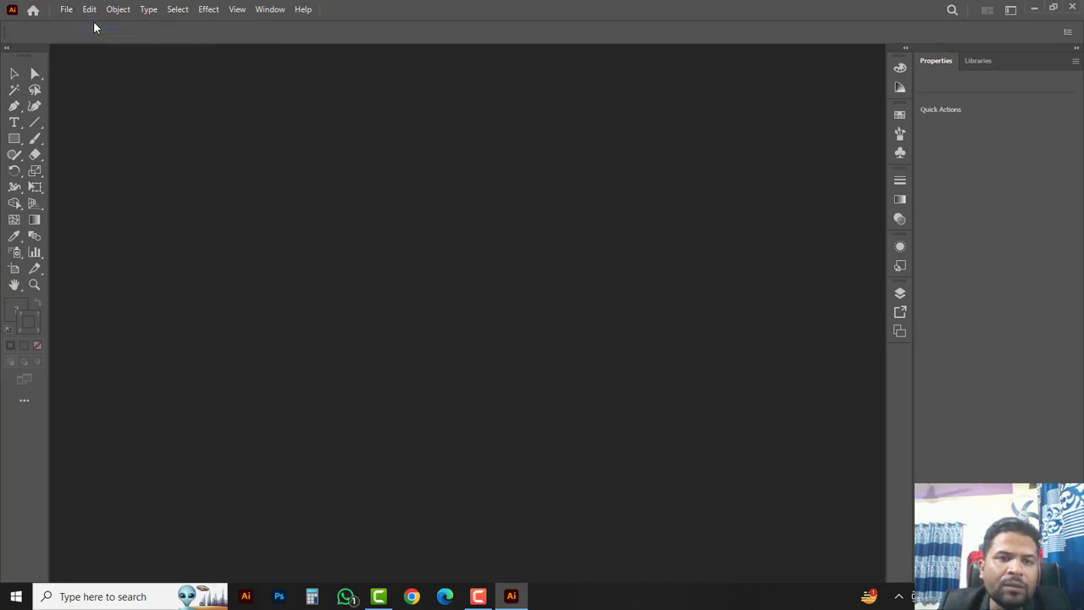
left_click(378, 81)
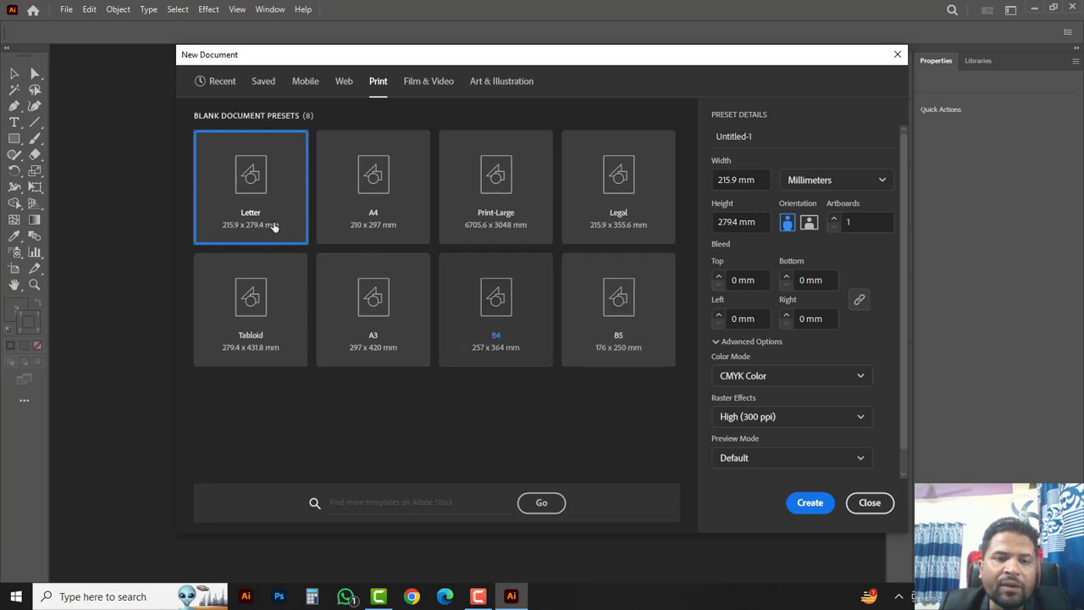
left_click(399, 220)
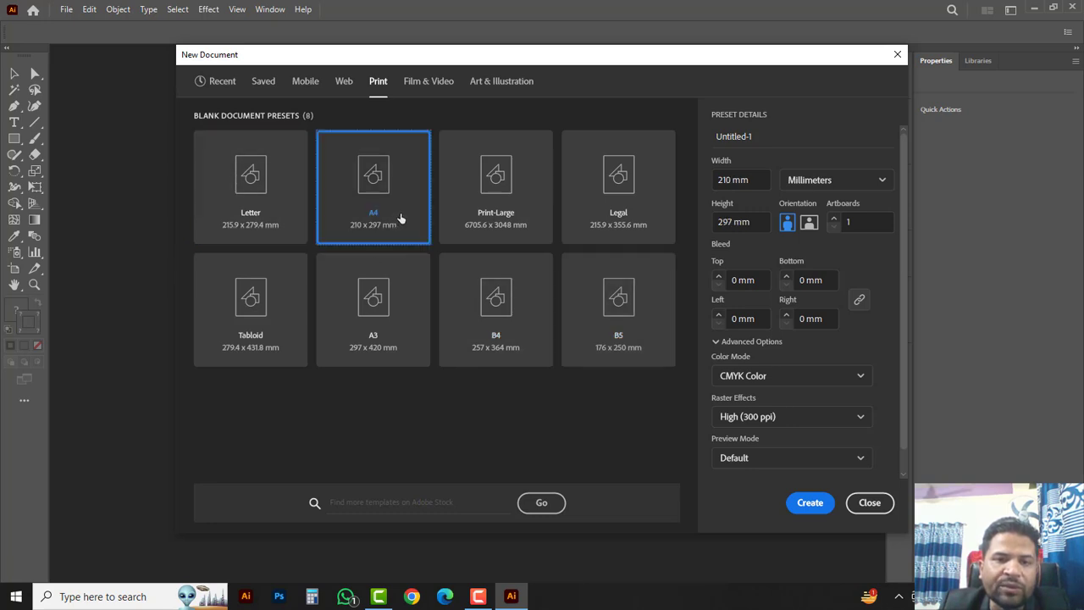
left_click(809, 223)
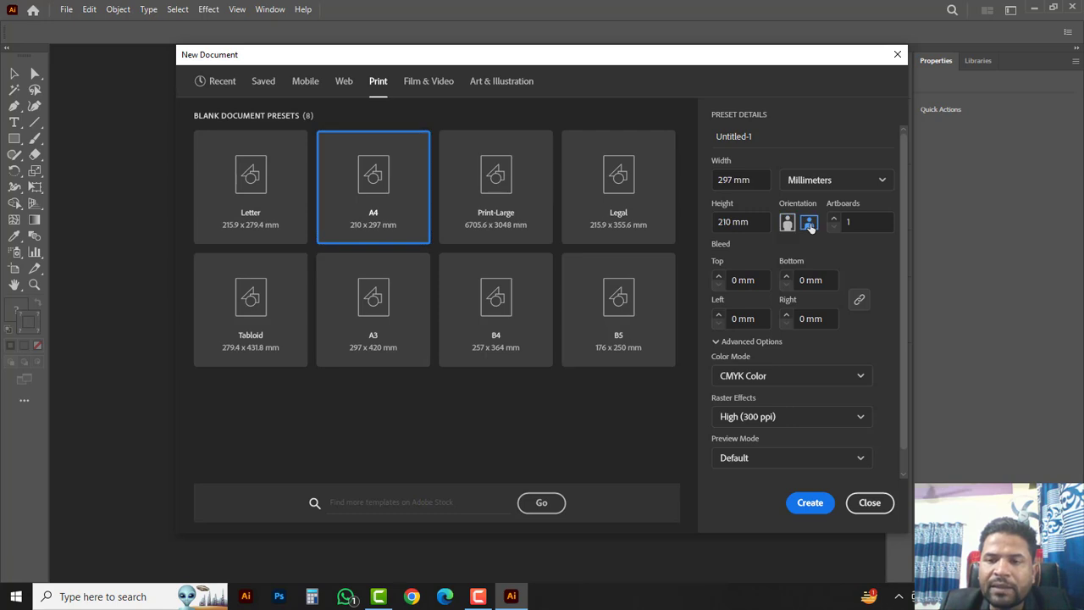
left_click(809, 503)
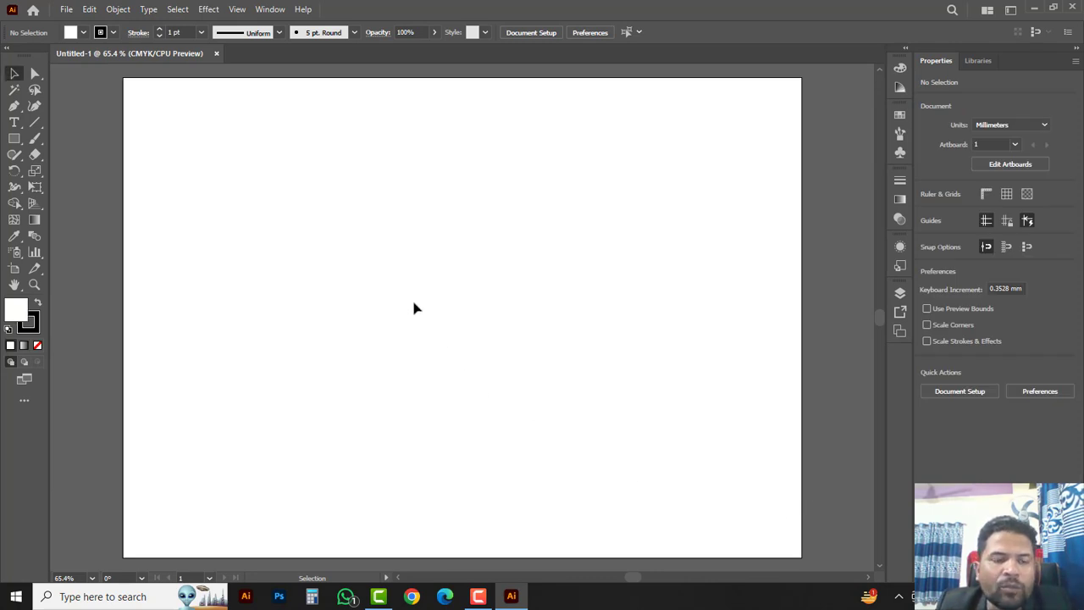
Browse the Shape Builder flyout, then pick the Rectangular Grid Tool from the Line Segment flyout
left_click(14, 204)
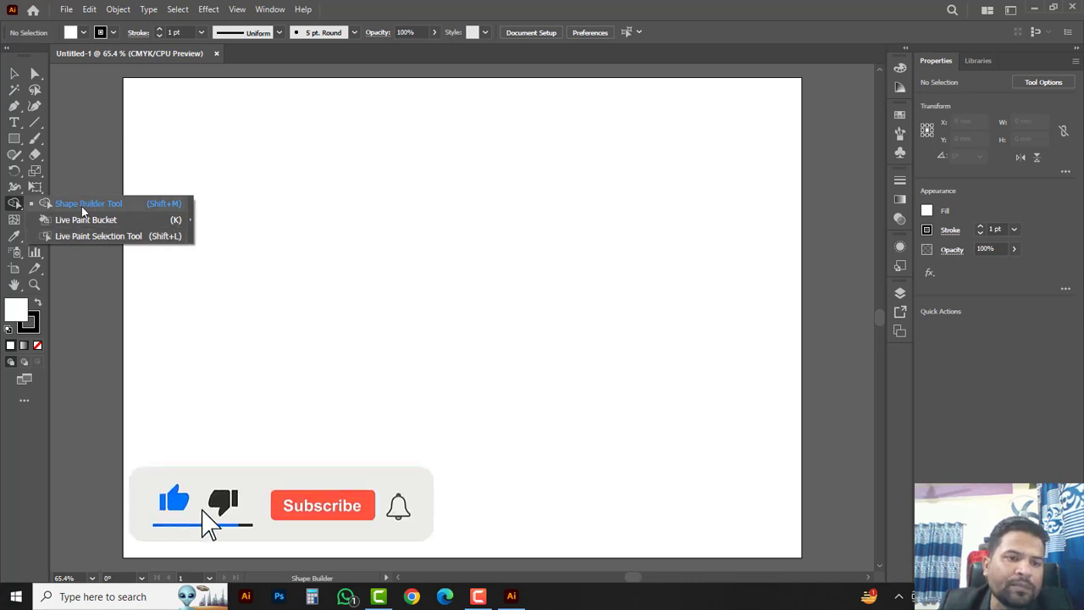
left_click(85, 206)
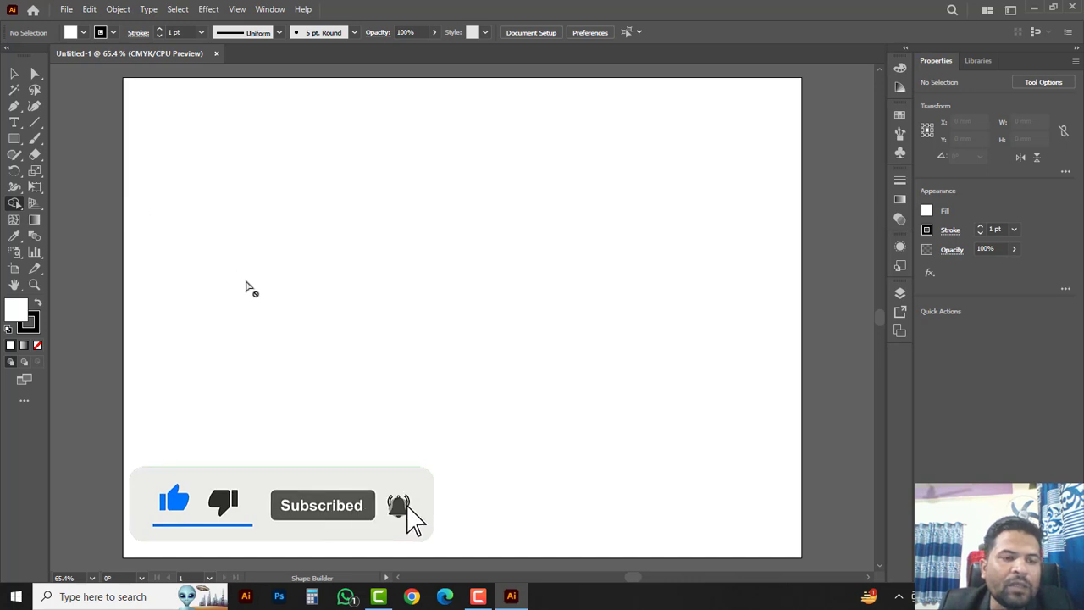
left_click(35, 122)
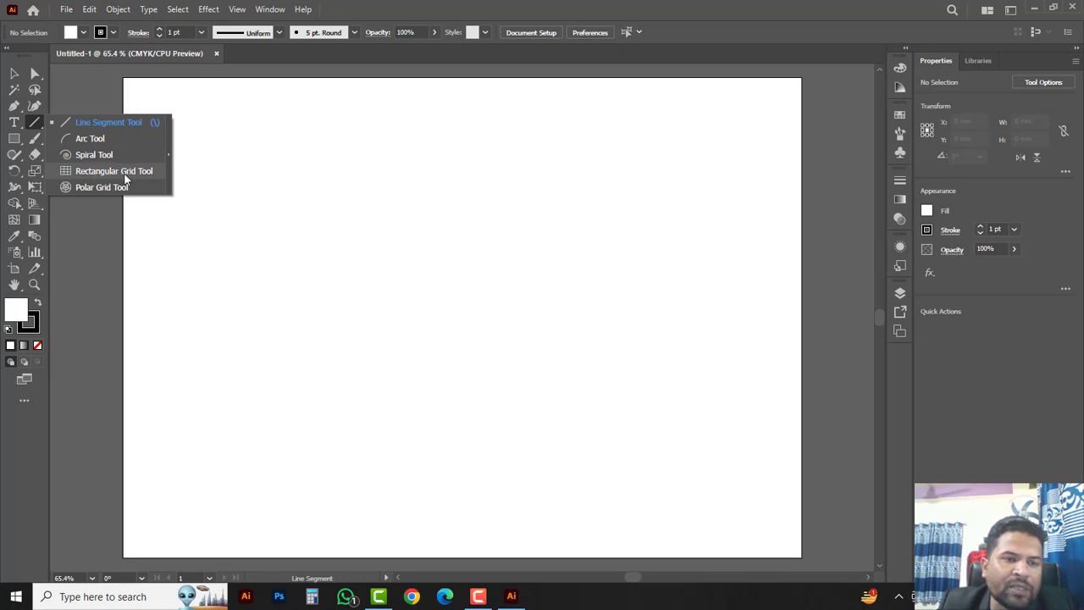
left_click(125, 177)
Draw a 6 × 6 rectangular grid near the page centre and switch to the Shape Builder
left_click_drag(261, 195, 588, 446)
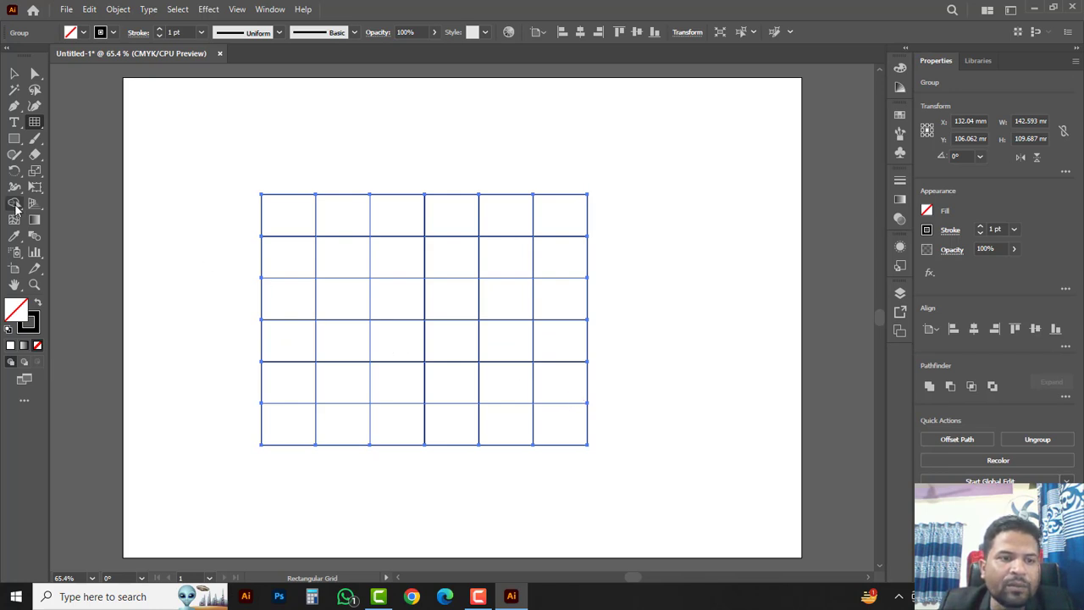
left_click_drag(15, 206, 66, 207)
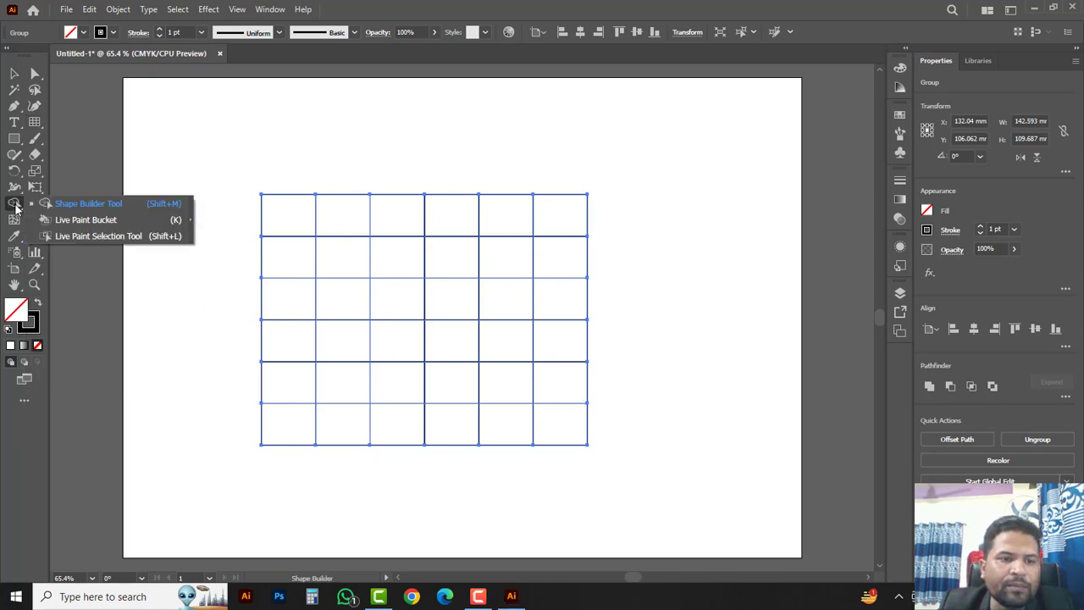
left_click(100, 206)
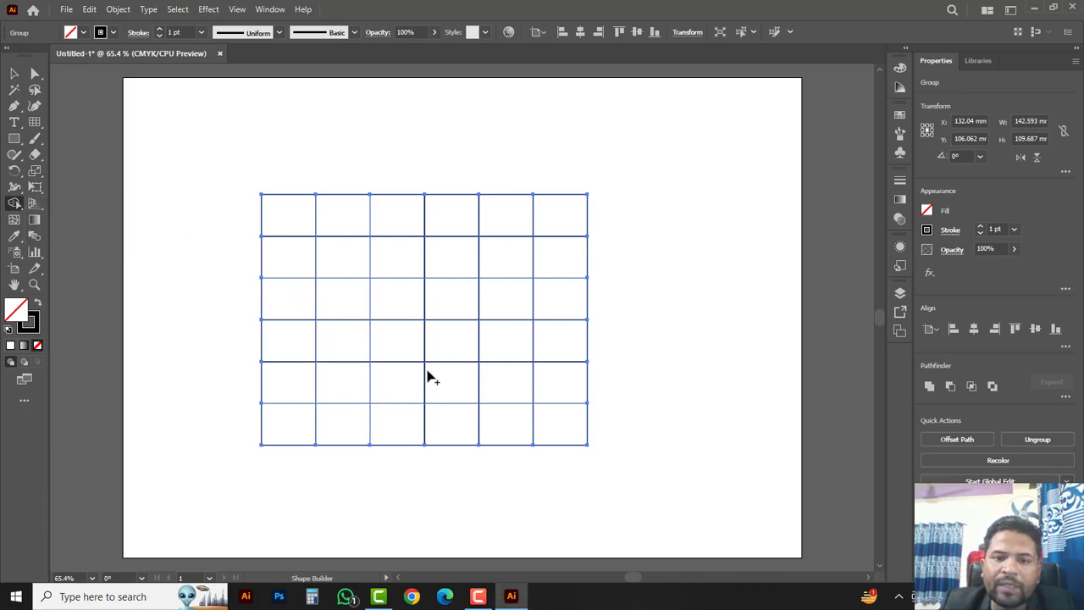
Set the fill colour to red (C0 M100 Y100 K0) with no stroke
left_click(899, 70)
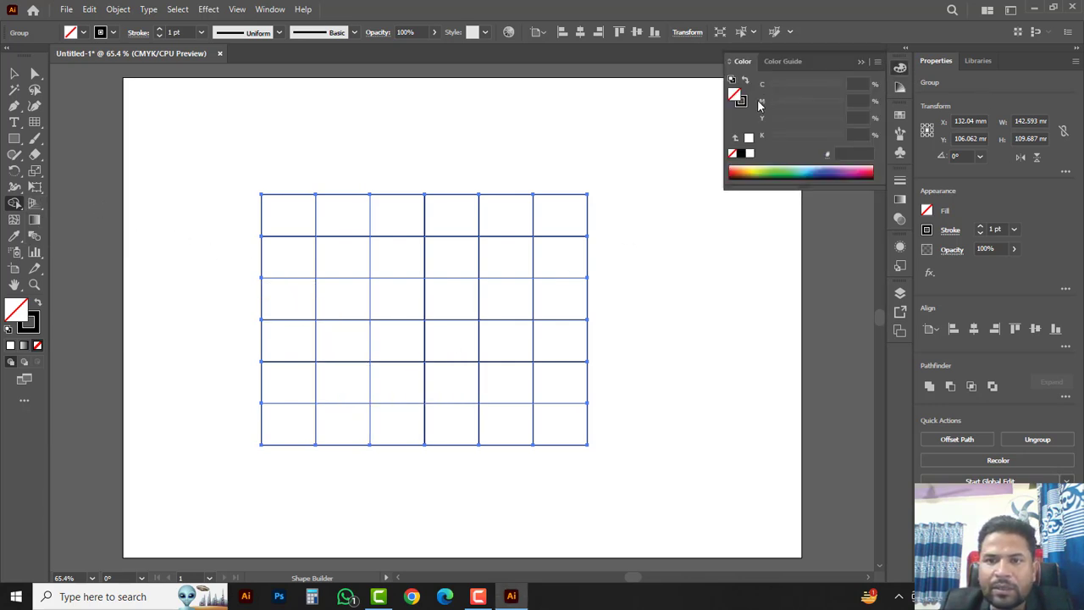
left_click(741, 169)
left_click_drag(829, 105, 843, 104)
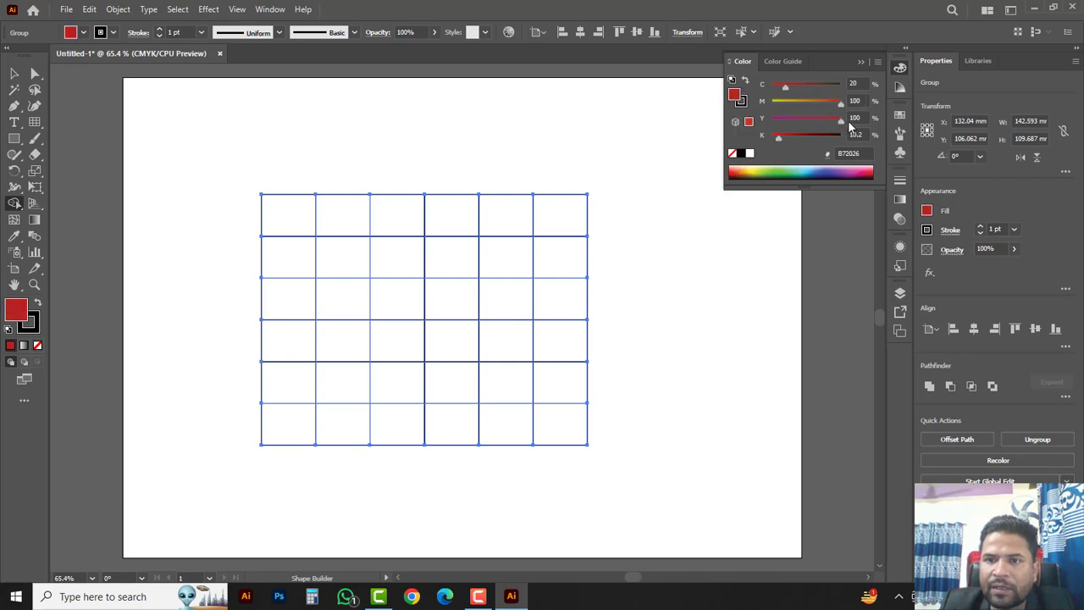
left_click_drag(775, 87, 767, 87)
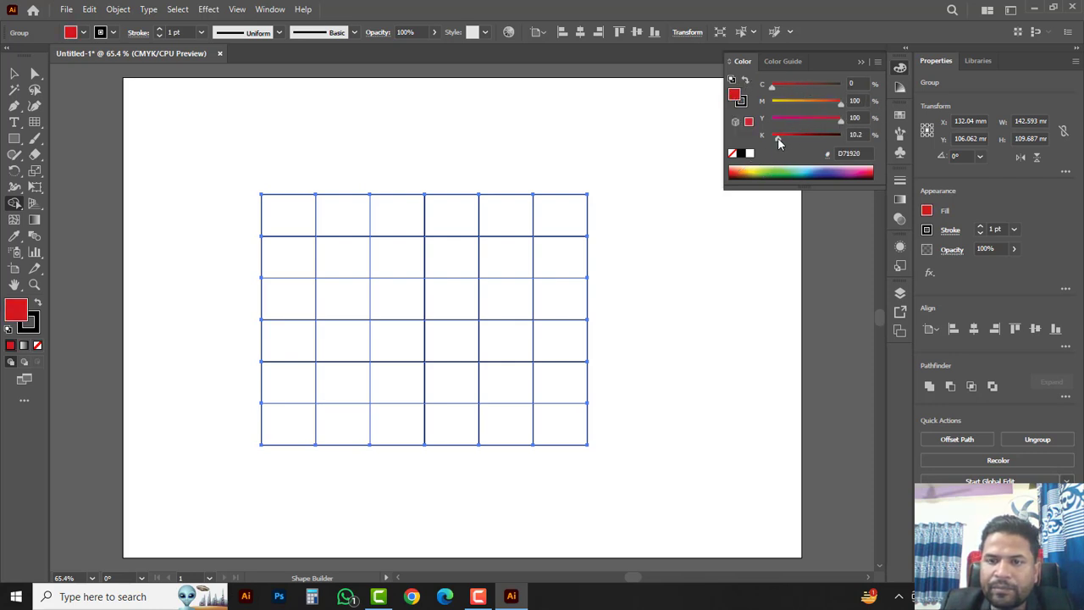
key("x")
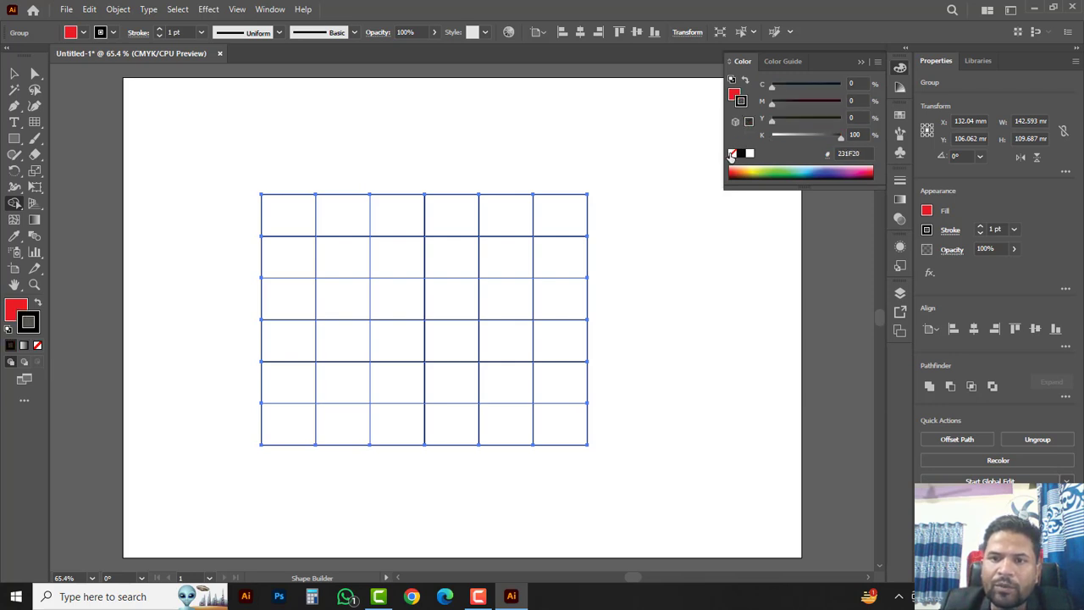
left_click(732, 154)
left_click(734, 95)
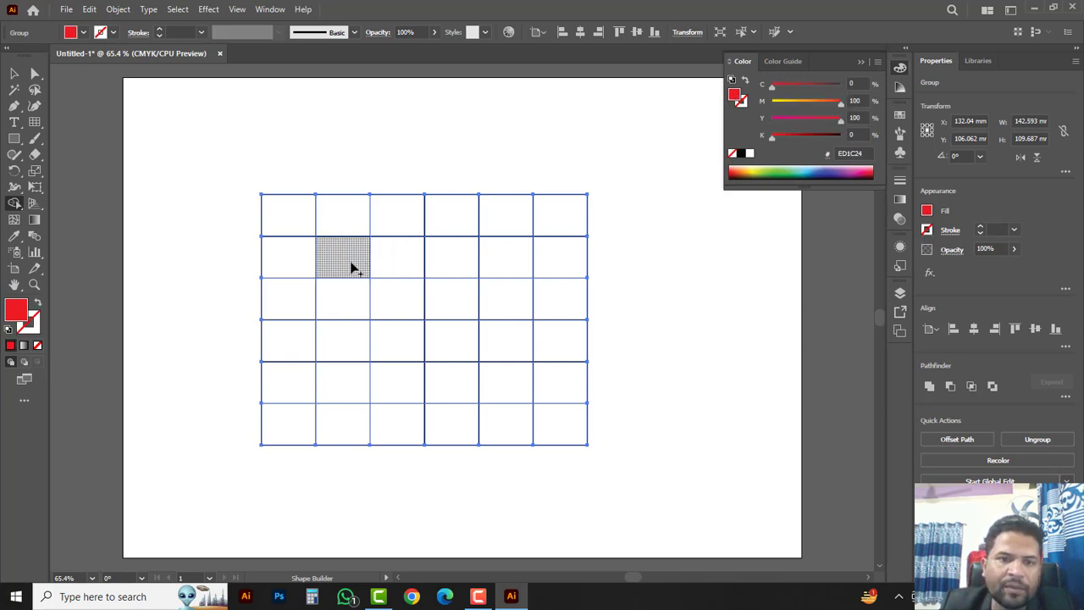
Merge a path of grid cells into one red M-shaped piece
mouse_move(333, 429)
left_mouse_down()
mouse_move(339, 246)
mouse_move(453, 343)
mouse_move(574, 309)
mouse_move(568, 423)
left_mouse_up()
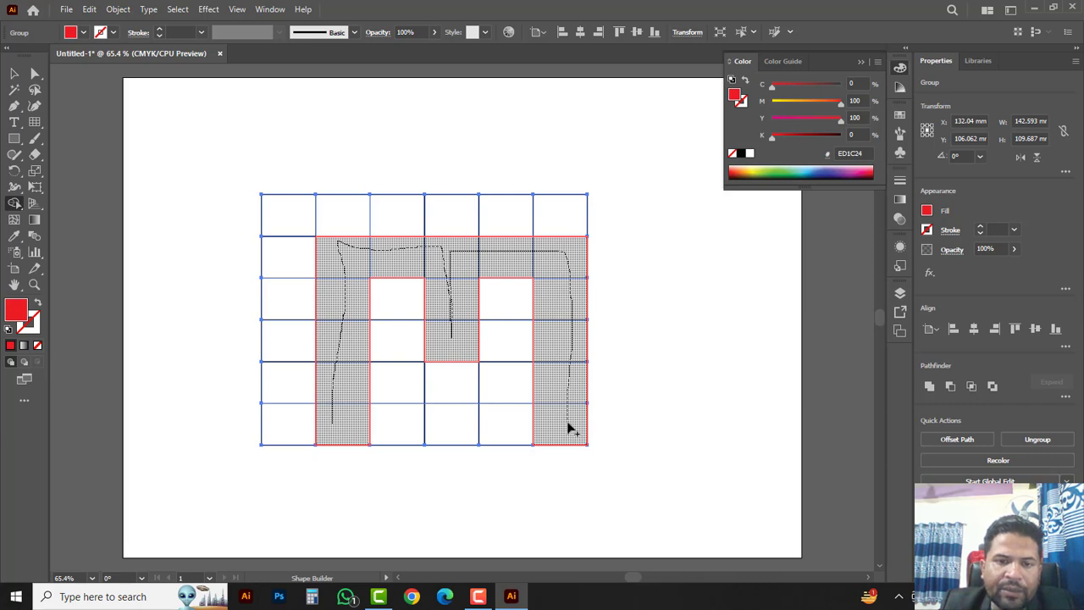
left_click_drag(567, 427, 569, 427)
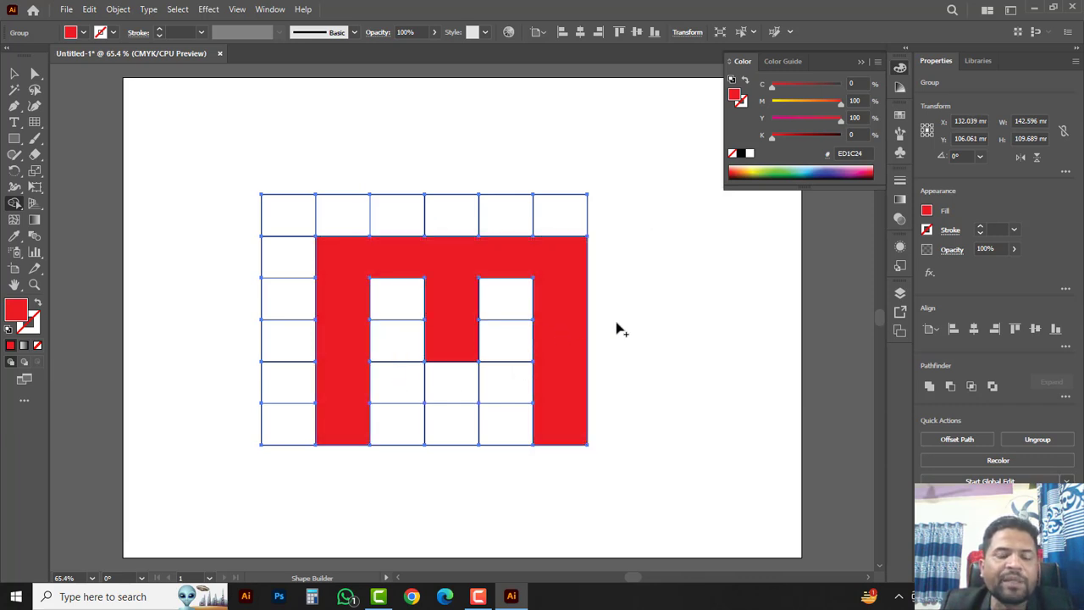
left_click(15, 74)
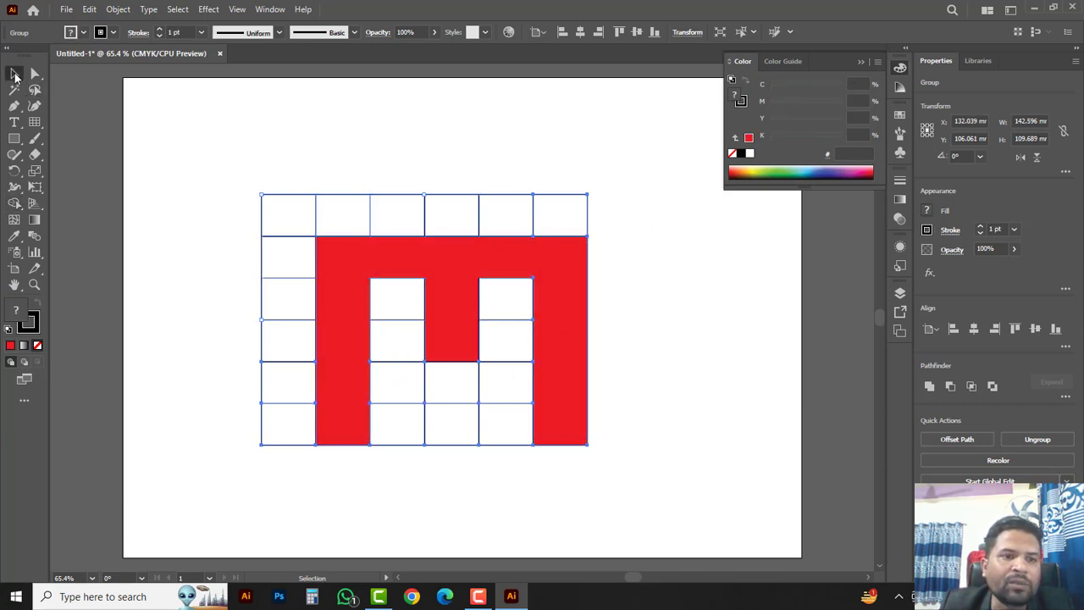
left_click(207, 139)
Ungroup the grid and drag the red M clear of the leftover grid squares
left_click(338, 267)
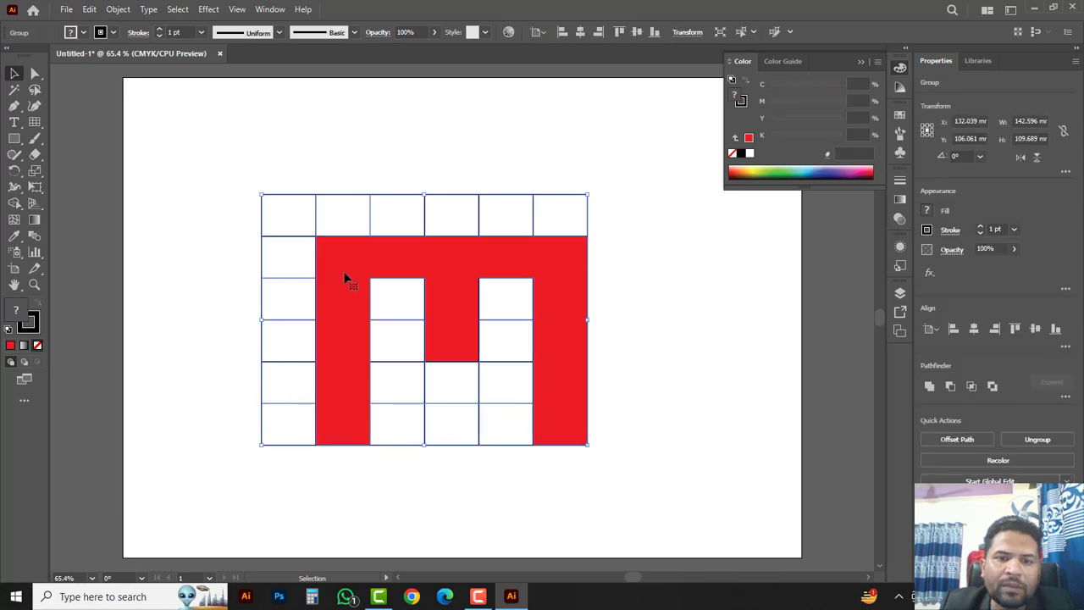
left_click_drag(345, 276, 289, 209)
right_click(284, 200)
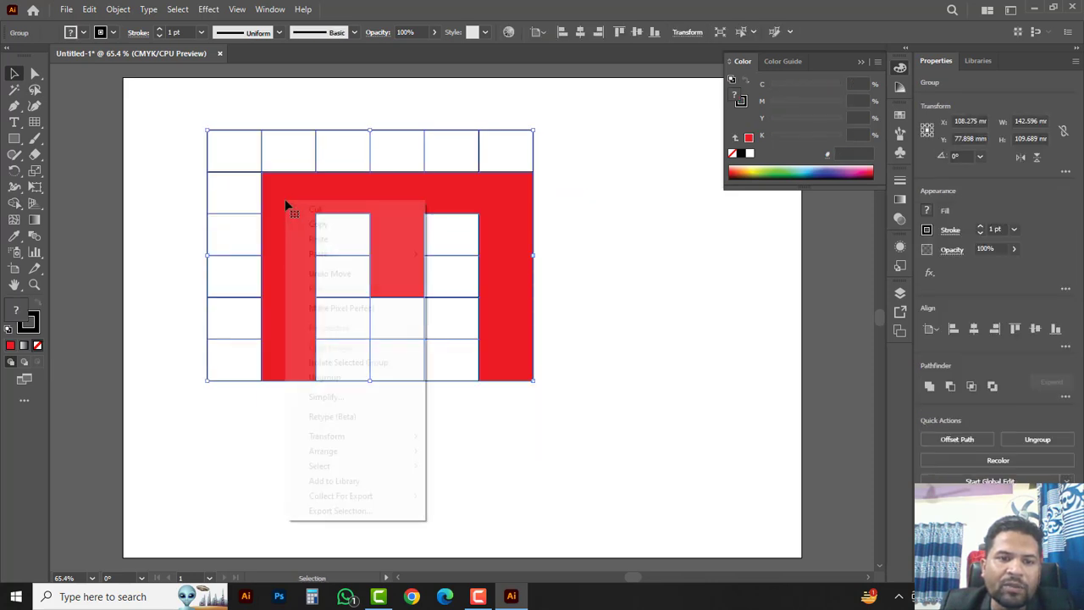
left_click(334, 378)
left_click(382, 427)
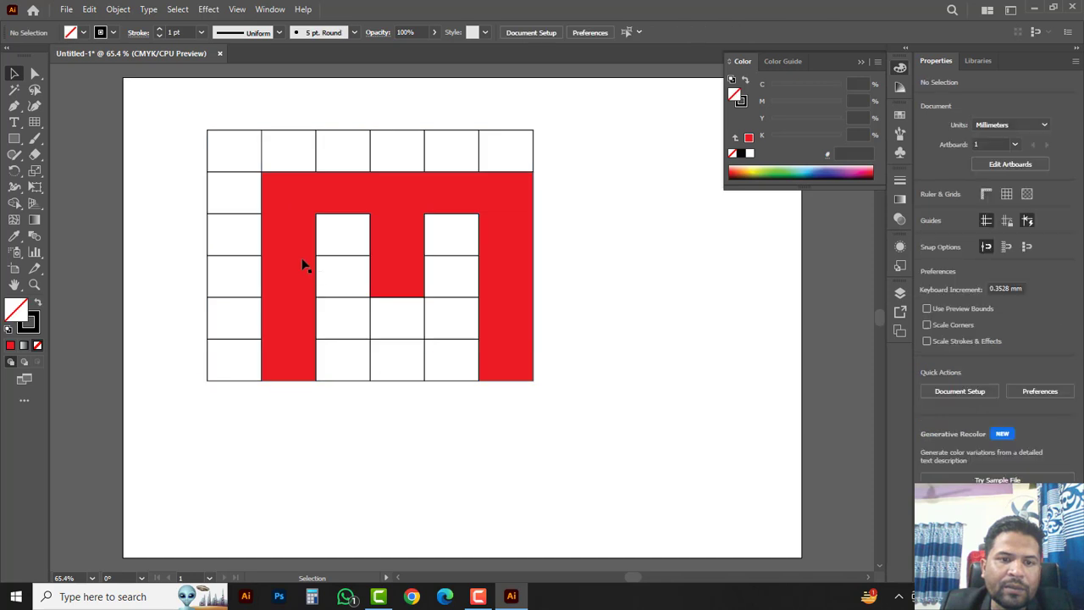
left_click_drag(291, 248, 571, 353)
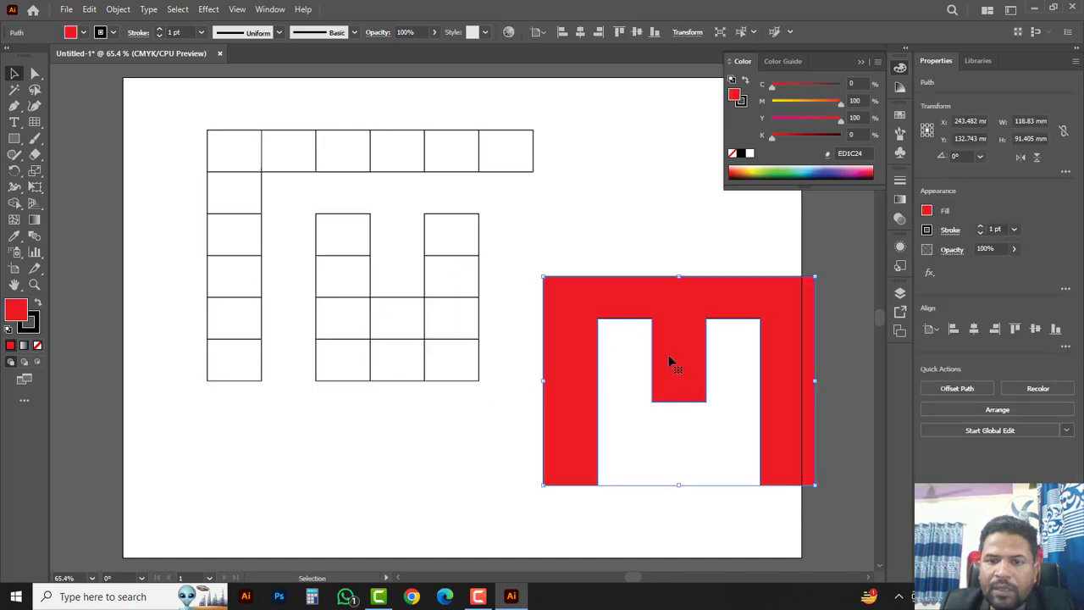
left_click_drag(683, 321, 651, 259)
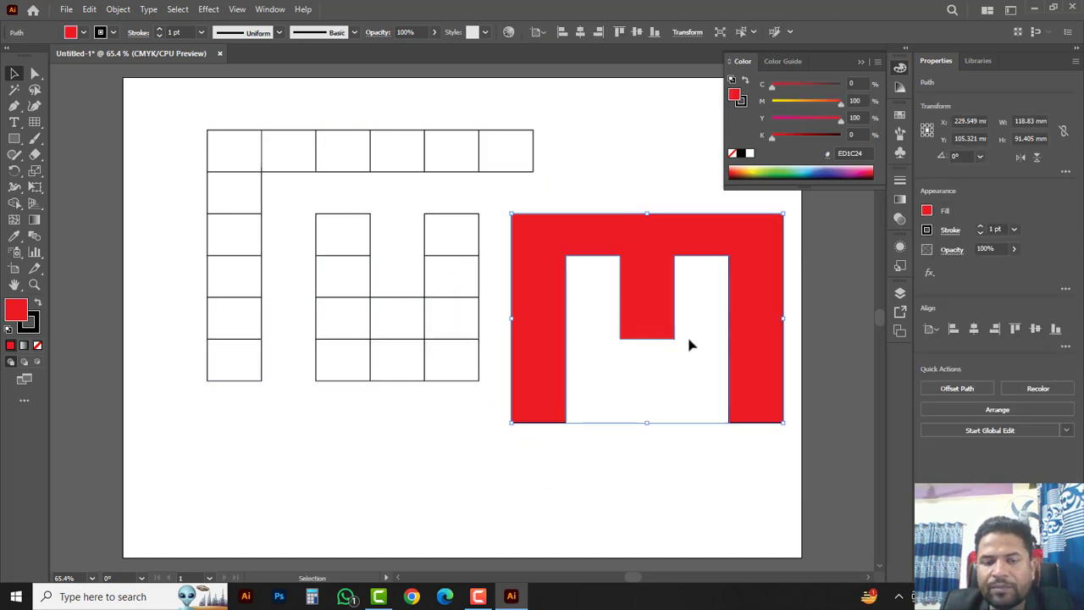
left_click(637, 480)
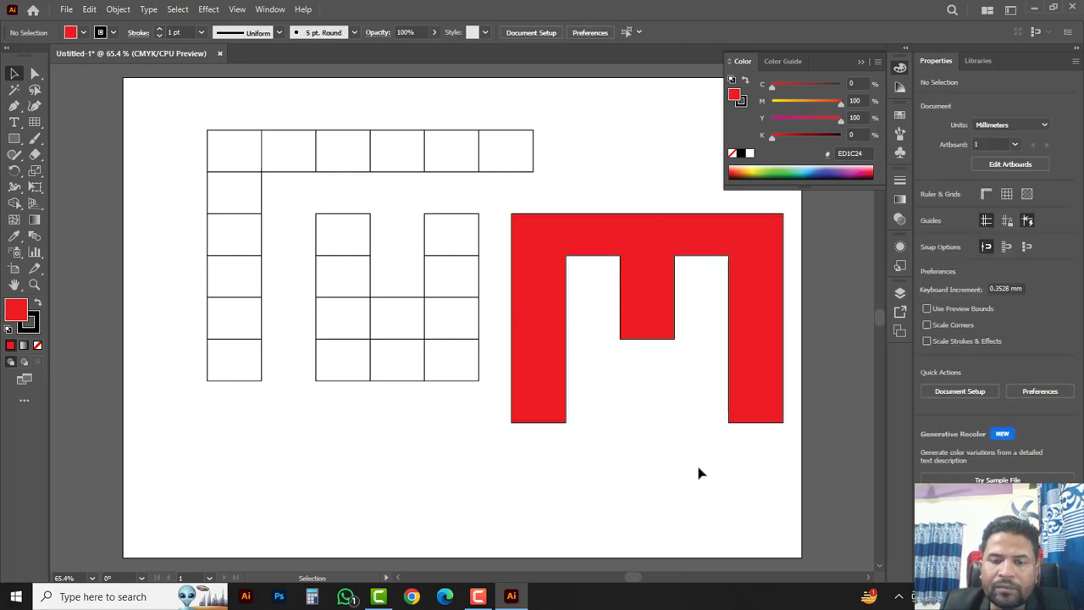
left_click(629, 246)
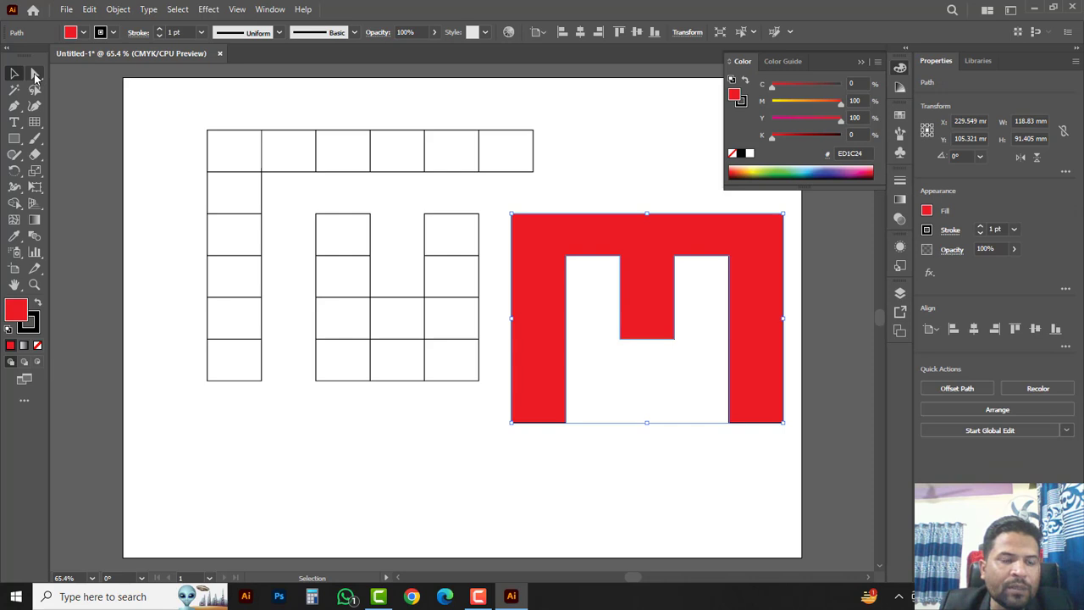
Try rounding the M's corners with the live-corner widget, undoing each attempt
left_click_drag(35, 74, 112, 82)
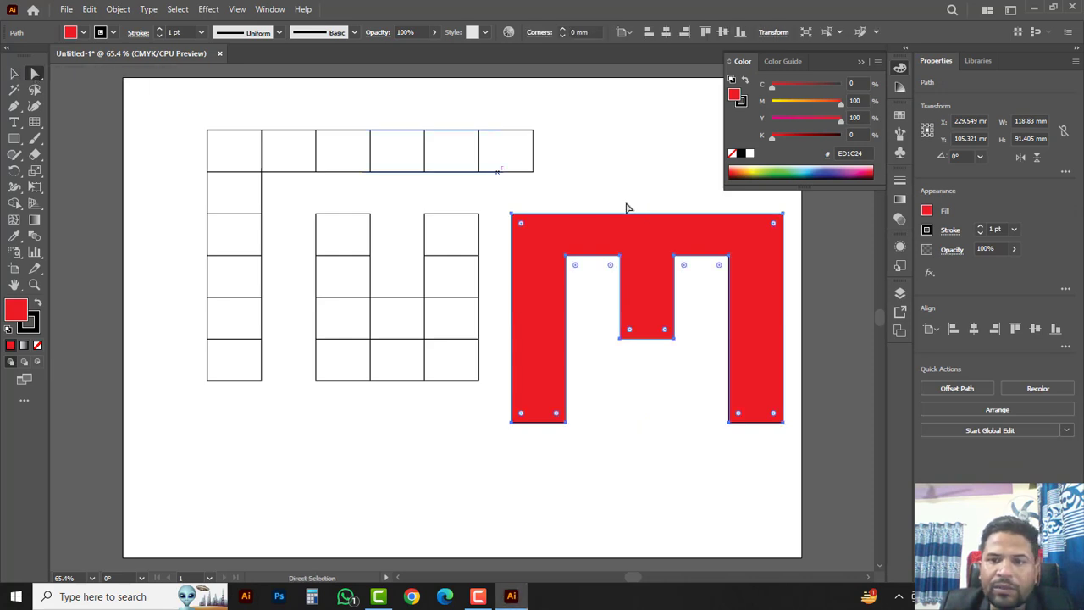
left_click_drag(774, 223, 756, 259)
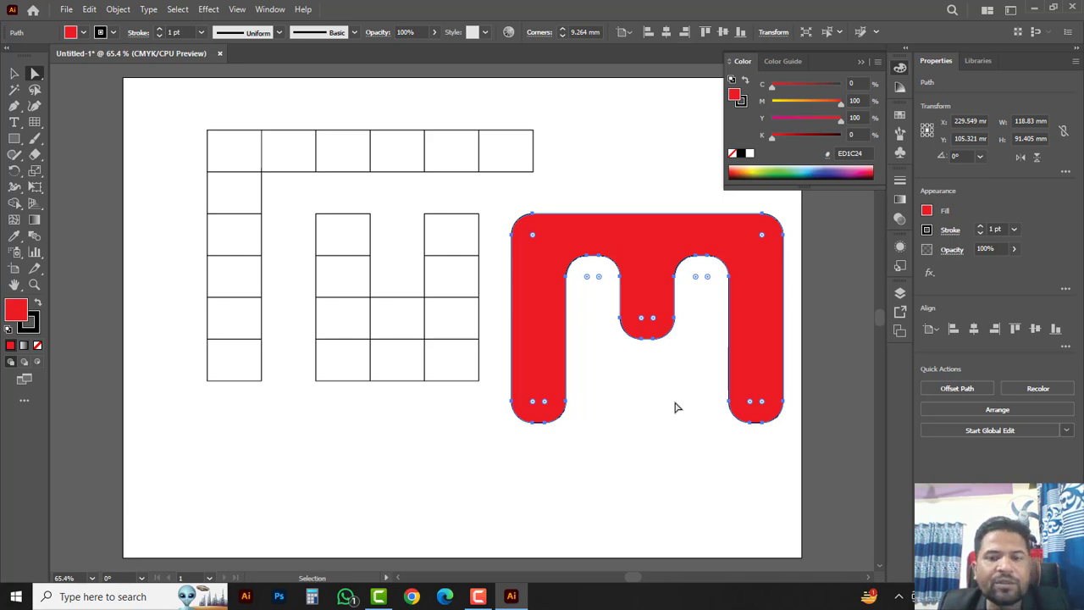
key("v")
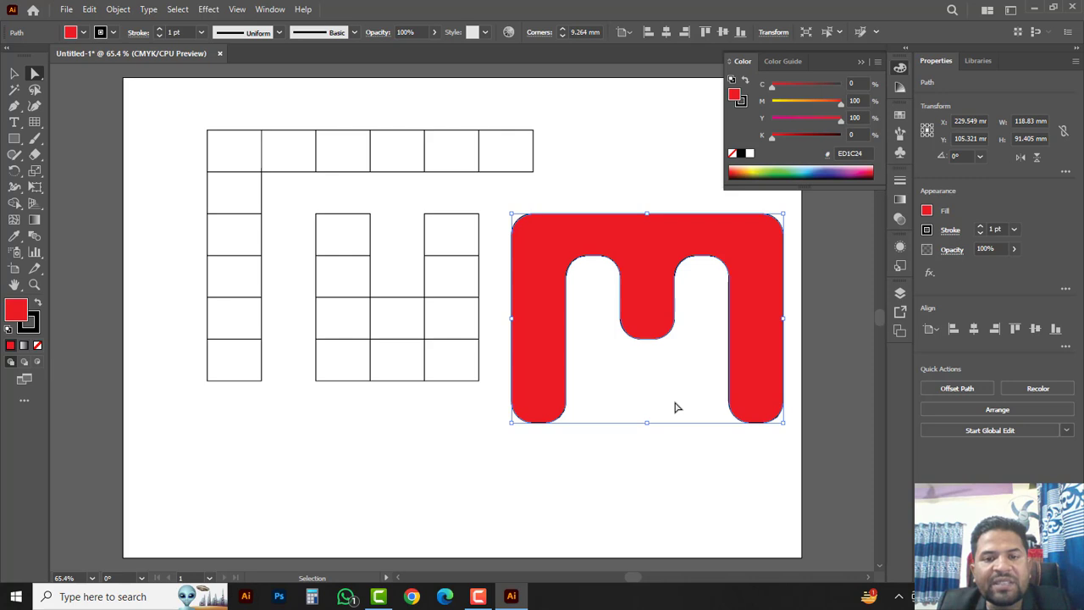
key("a")
key("ctrl+z")
key("ctrl+z")
left_click(773, 222)
mouse_move(763, 233)
left_mouse_down()
mouse_move(748, 249)
mouse_move(773, 226)
mouse_move(749, 248)
left_mouse_up()
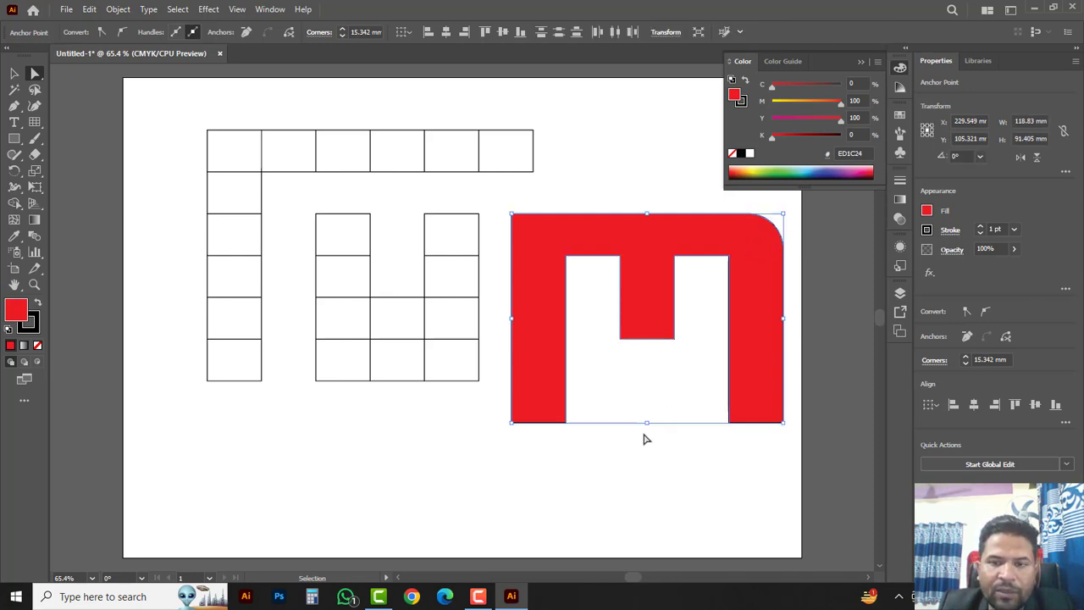
key("ctrl+z")
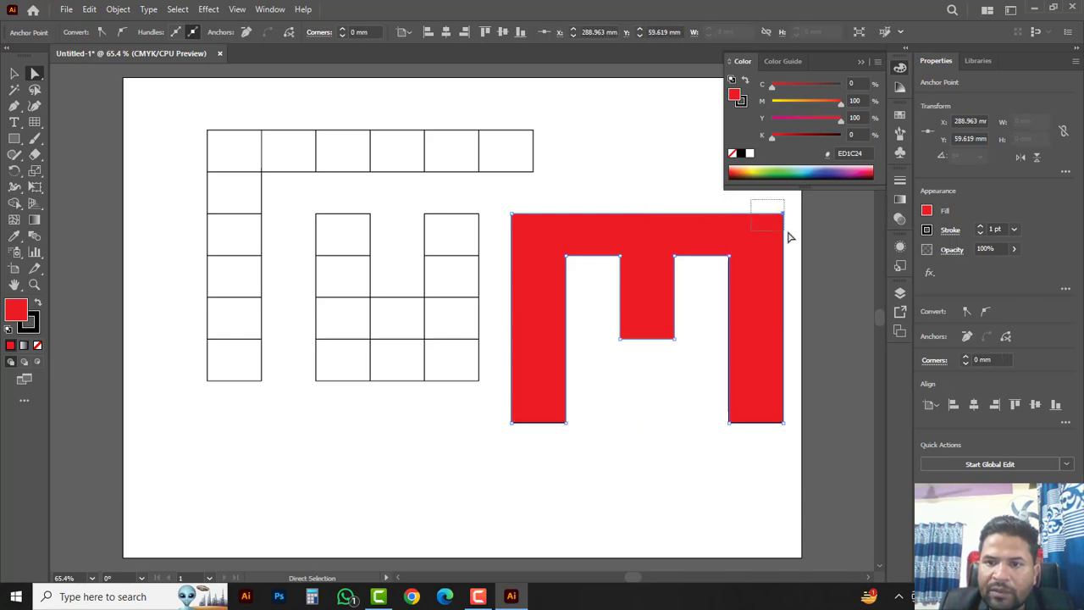
Round both top outer corners of the M to about 12.994 mm
left_click_drag(788, 234, 799, 235)
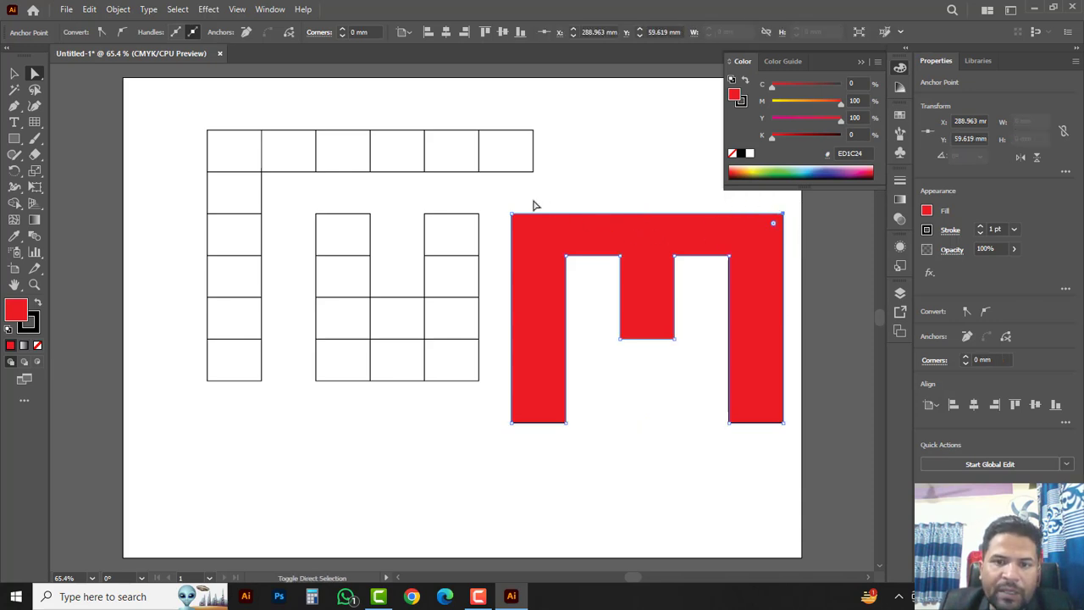
mouse_move(532, 202)
left_mouse_down()
mouse_move(503, 240)
mouse_move(537, 246)
left_mouse_up()
left_click_drag(535, 251, 536, 250)
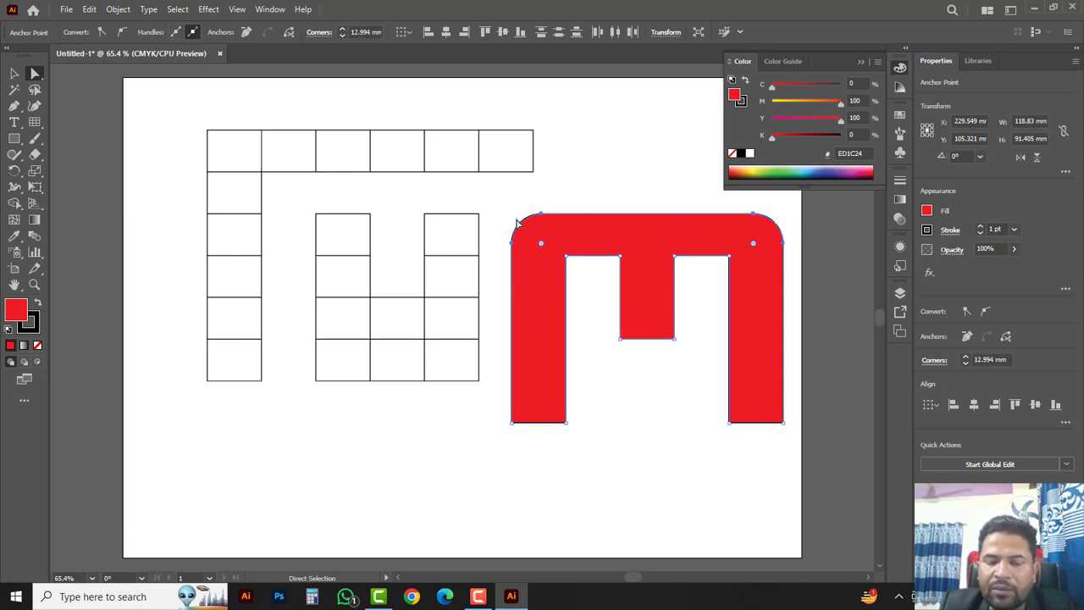
left_click(13, 74)
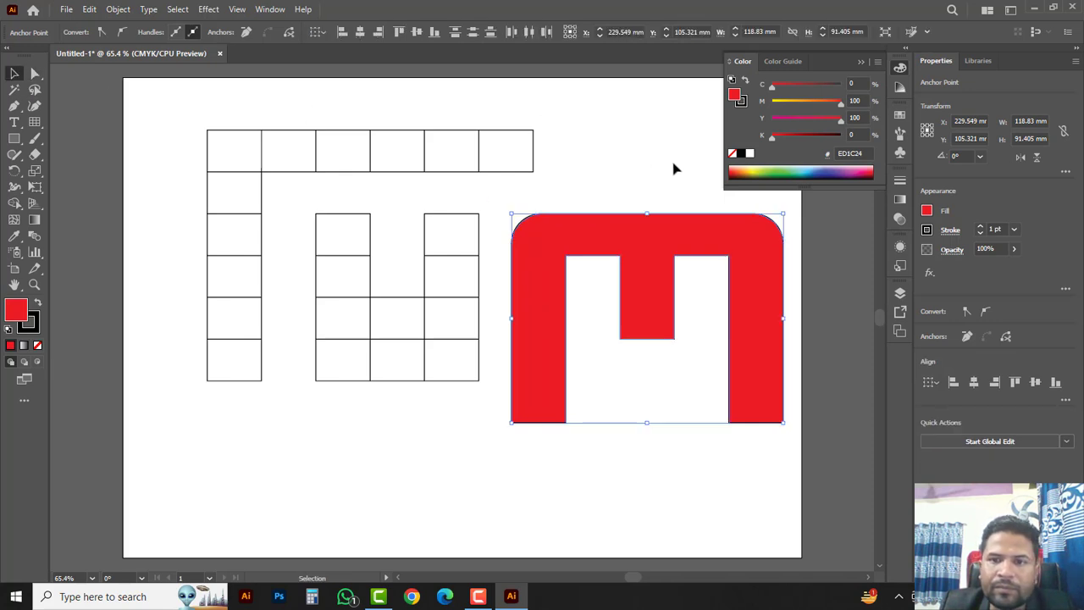
Recolour the M green (21B24B) and remove its stroke
left_click(785, 170)
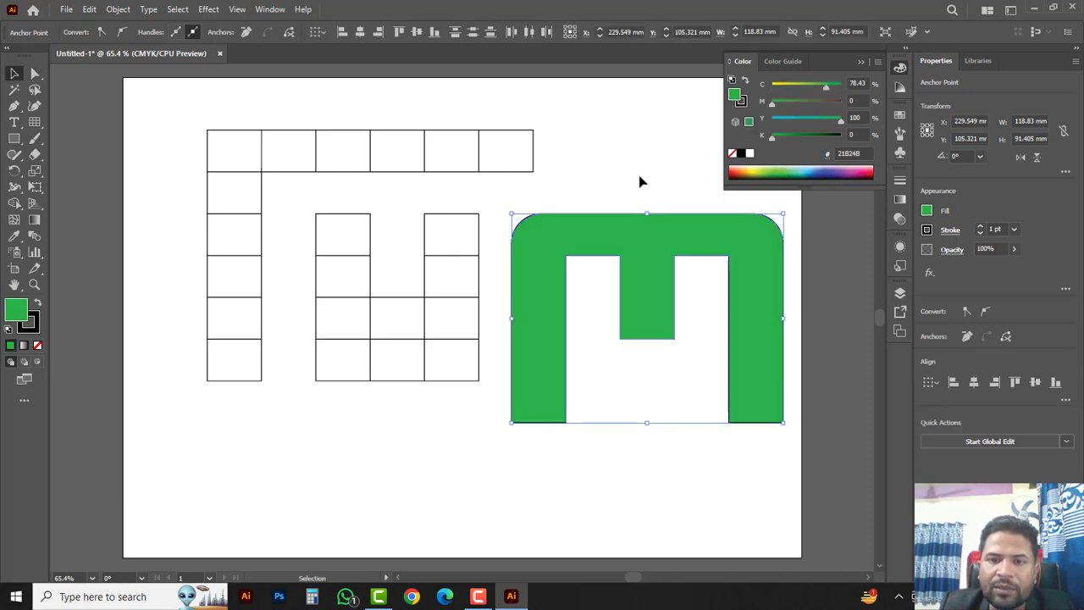
left_click(637, 177)
left_click(647, 245)
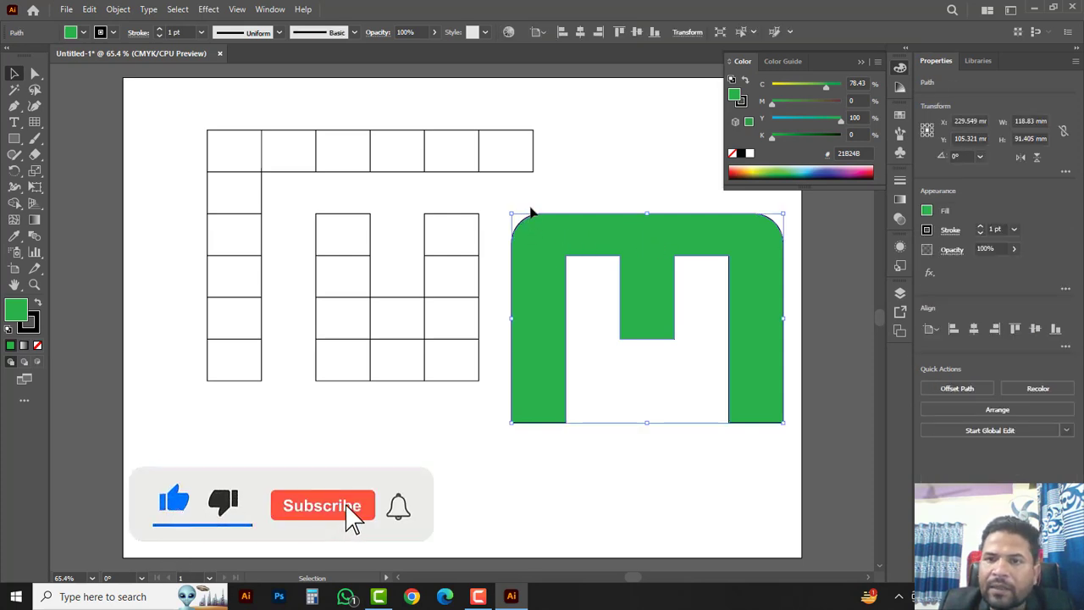
left_click(743, 102)
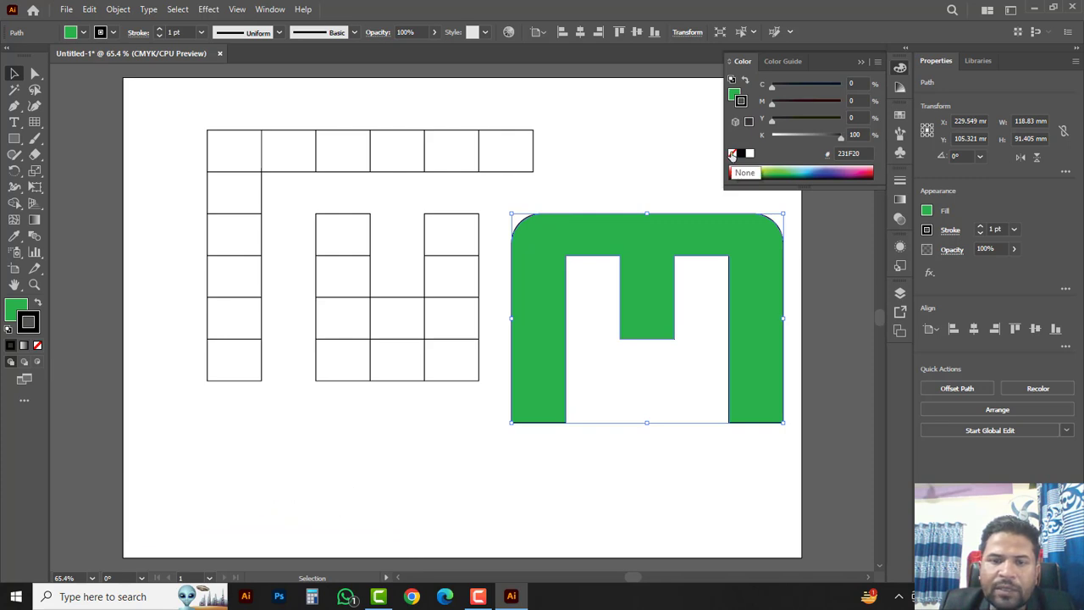
left_click(732, 153)
left_click(608, 182)
left_click(600, 320)
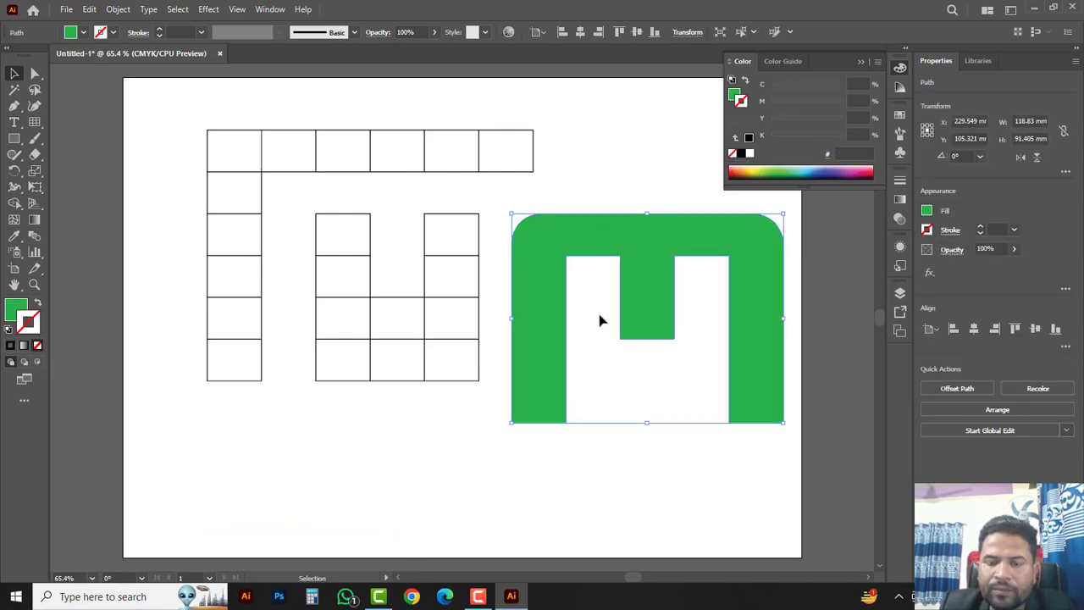
Move the green M toward the page top and delete the leftover grid and stray line
left_click(769, 463)
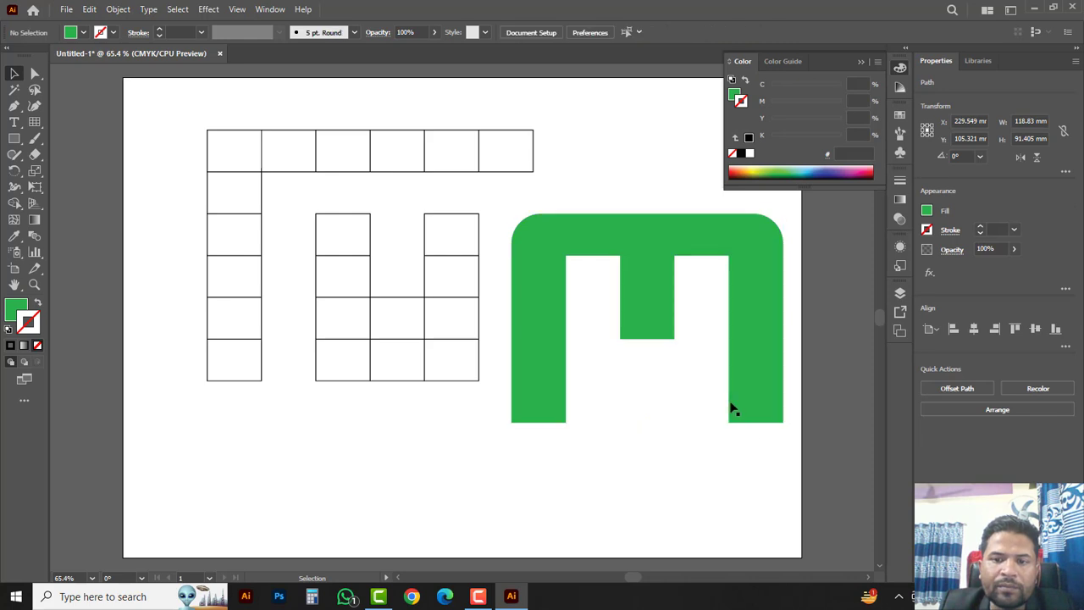
left_click_drag(759, 392, 715, 266)
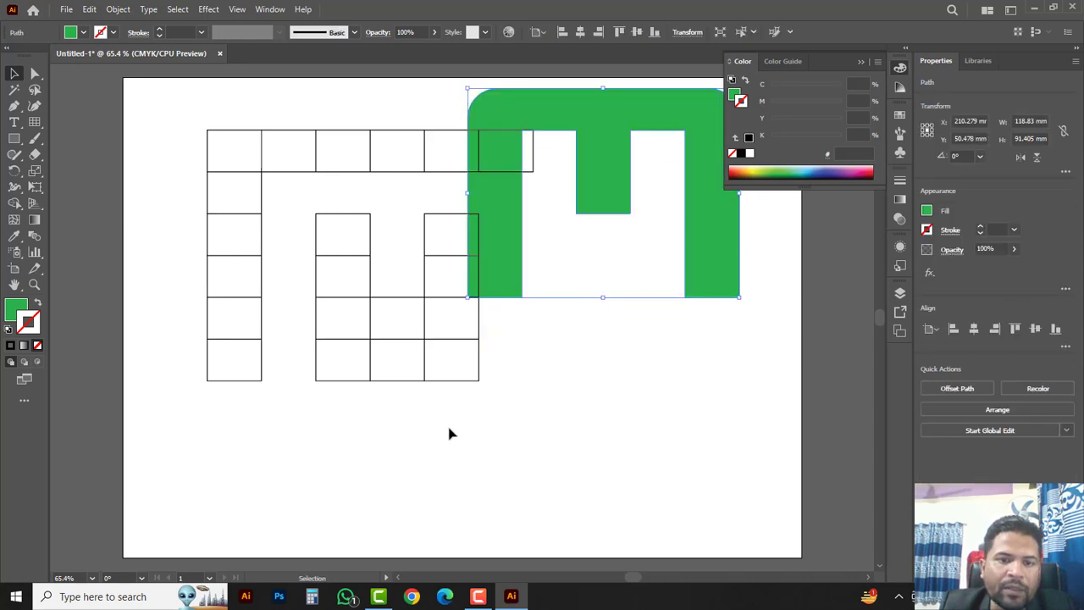
mouse_move(450, 430)
left_mouse_down()
mouse_move(242, 242)
mouse_move(206, 109)
left_mouse_up()
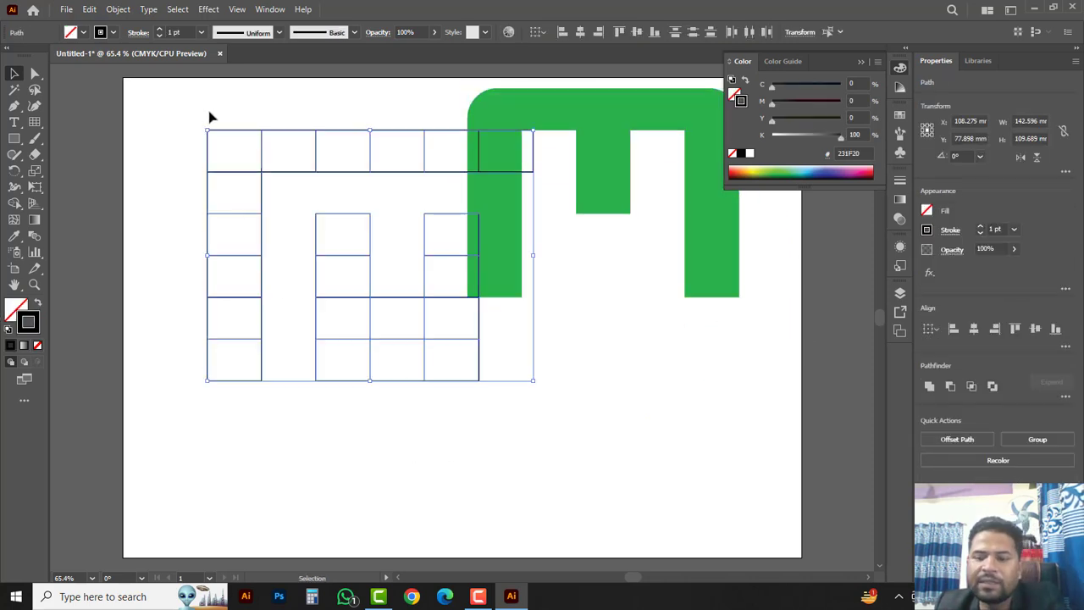
key("Delete")
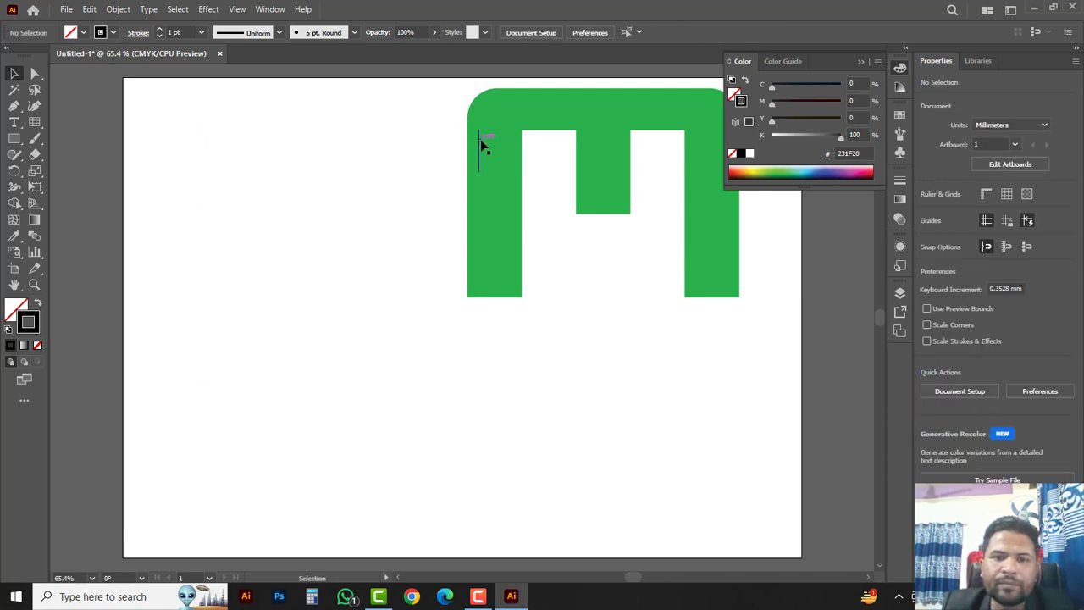
left_click(480, 149)
key("Delete")
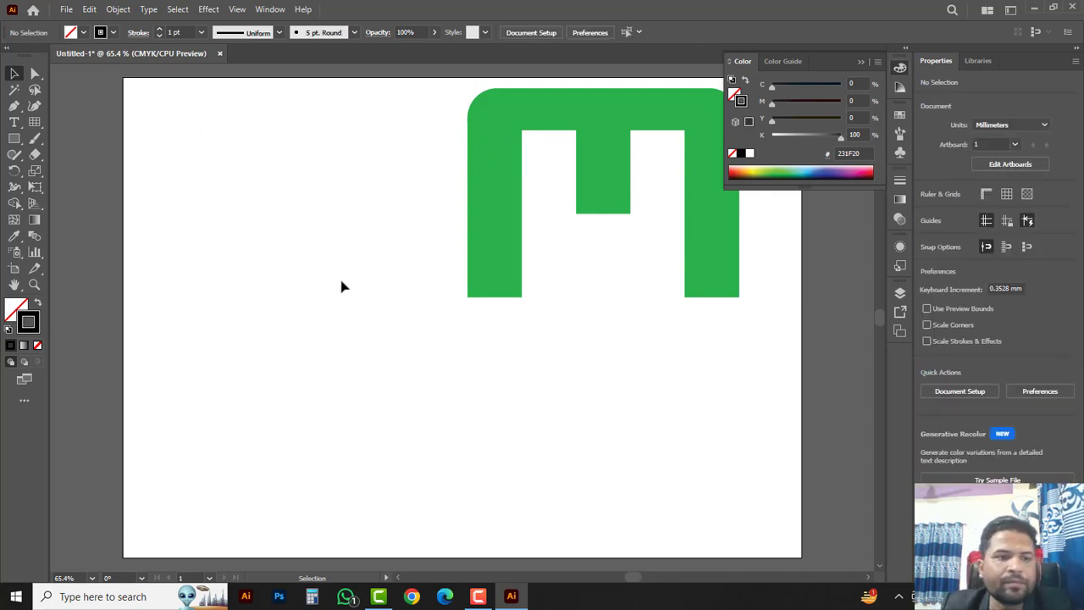
Add 60 pt 'RS' text below and left of the green shape
left_click_drag(15, 125, 76, 127)
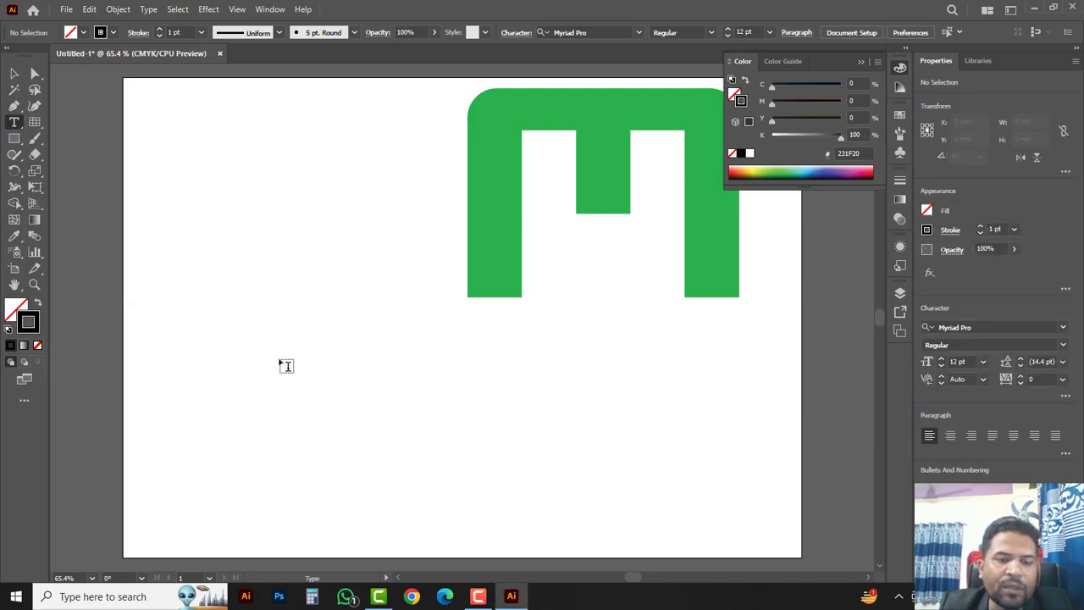
left_click(282, 369)
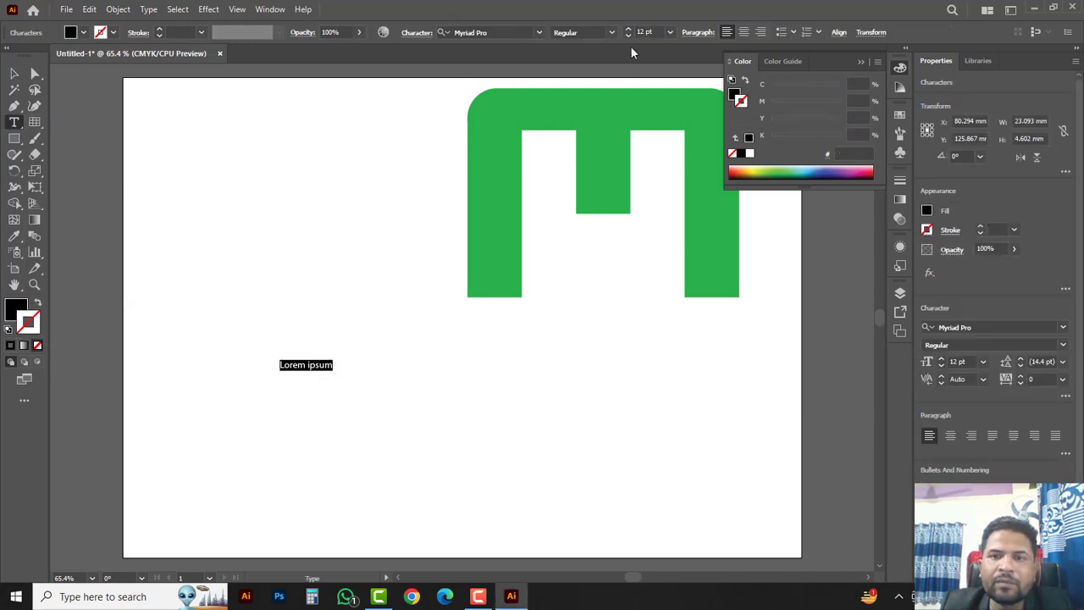
left_click(669, 32)
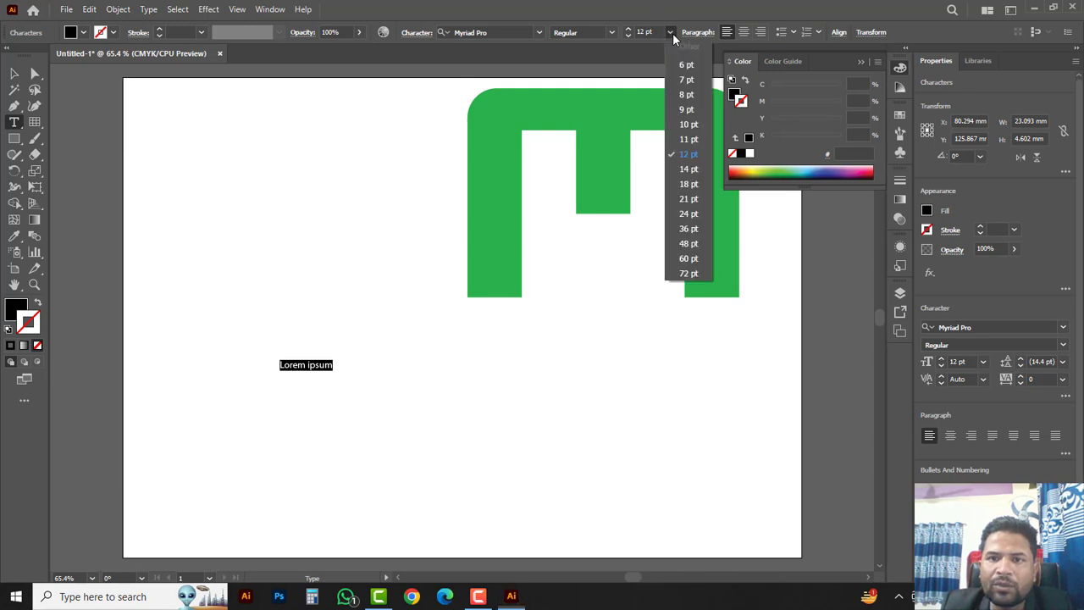
left_click(691, 261)
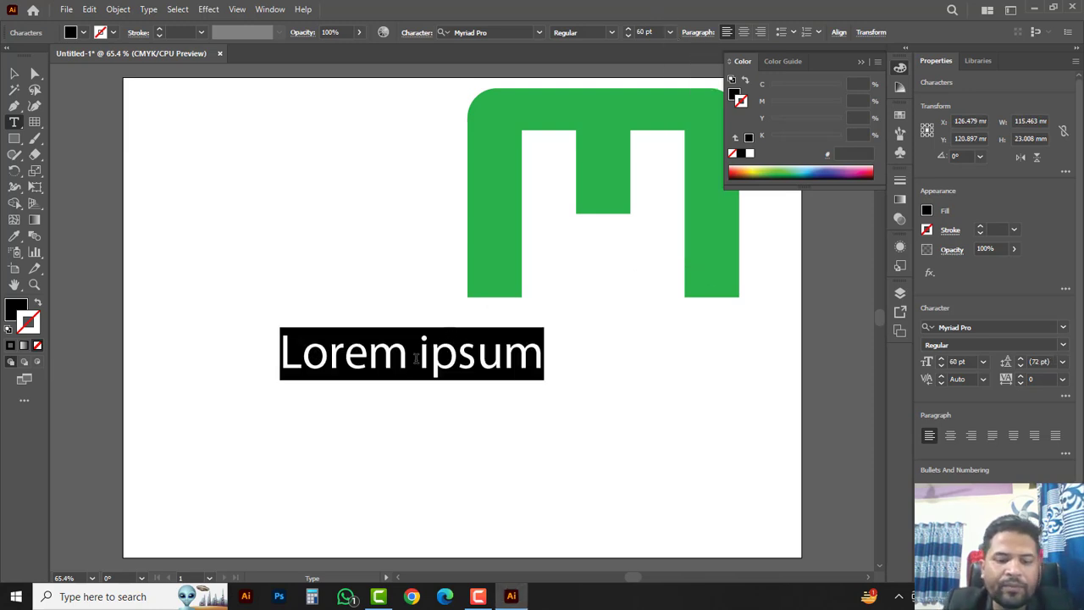
type("r")
key("BackSpace")
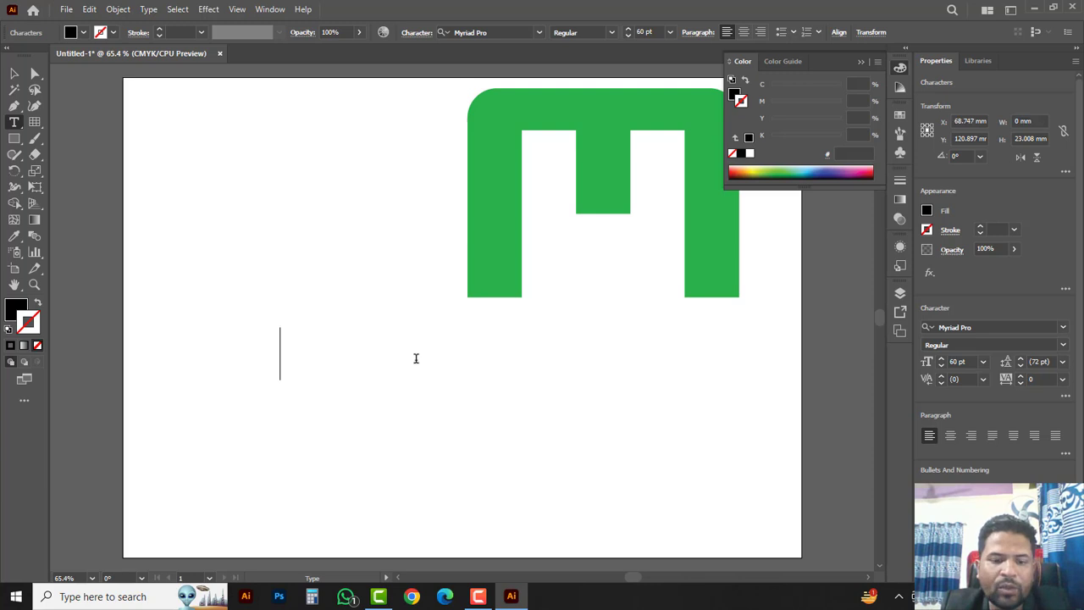
type("R")
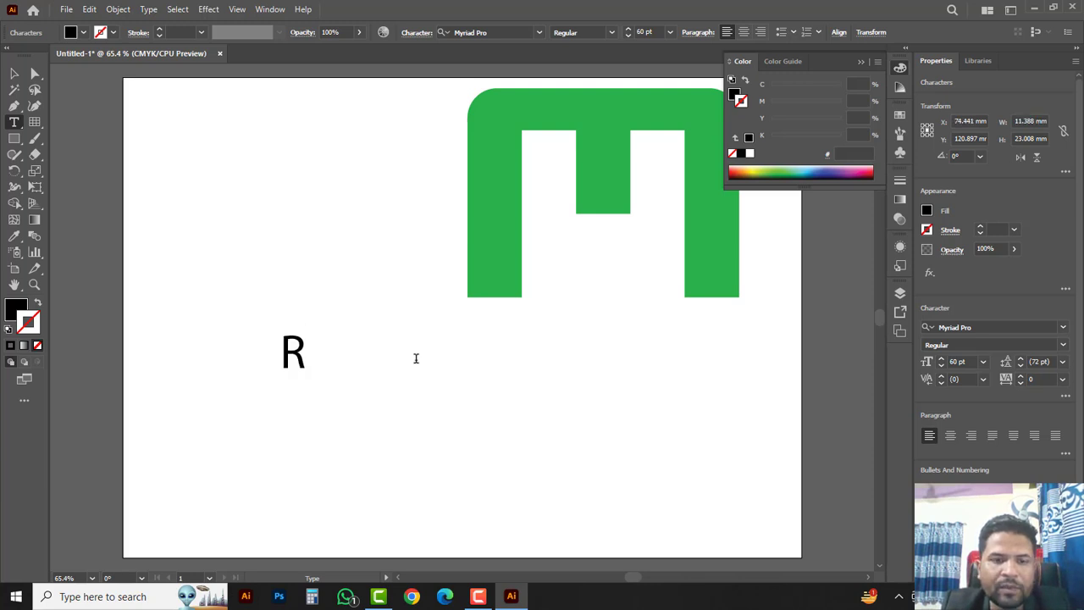
type("S")
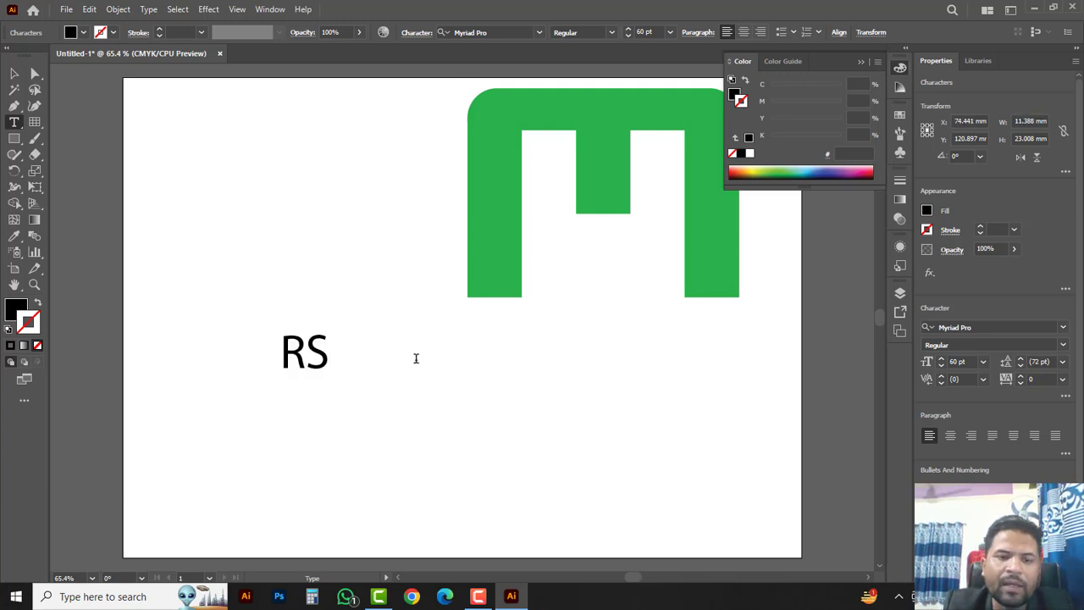
Enlarge the RS text to about 346 pt and set it in Rajdhani Bold
left_click(14, 74)
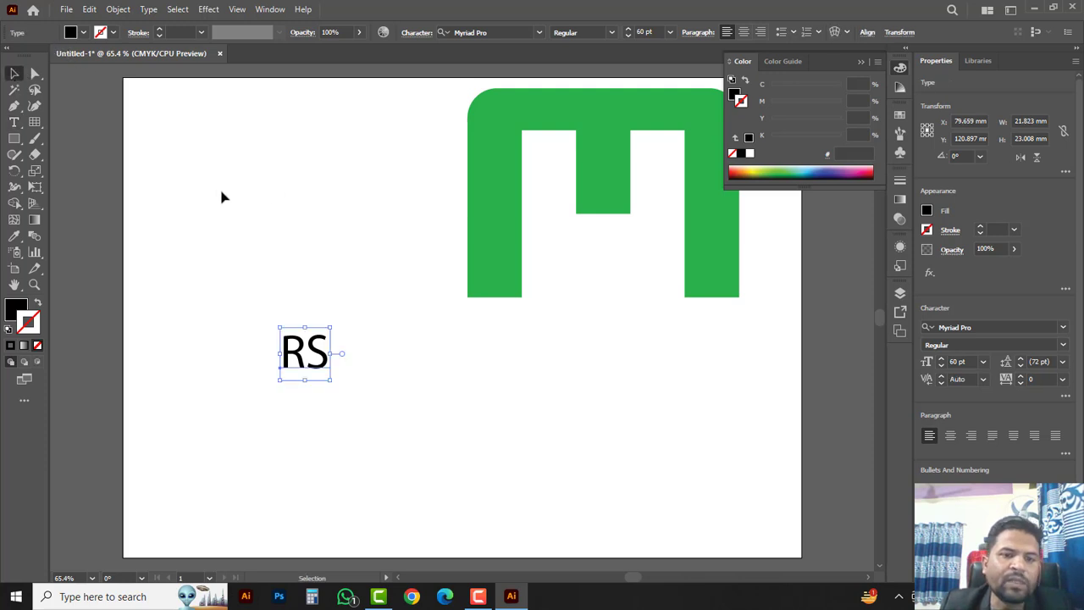
left_click_drag(331, 380, 465, 503)
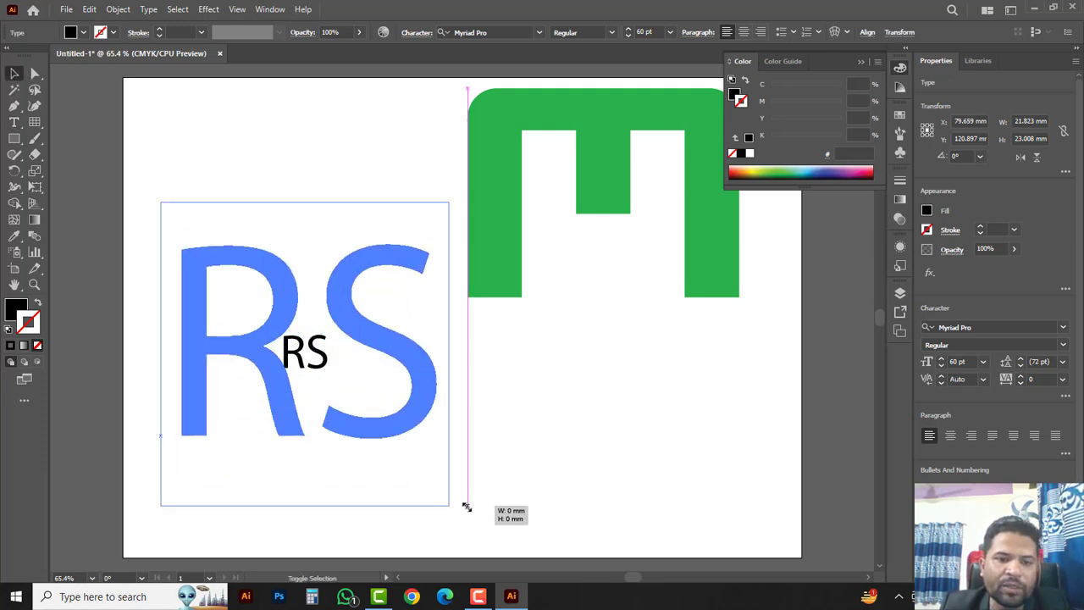
left_click_drag(402, 363, 415, 371)
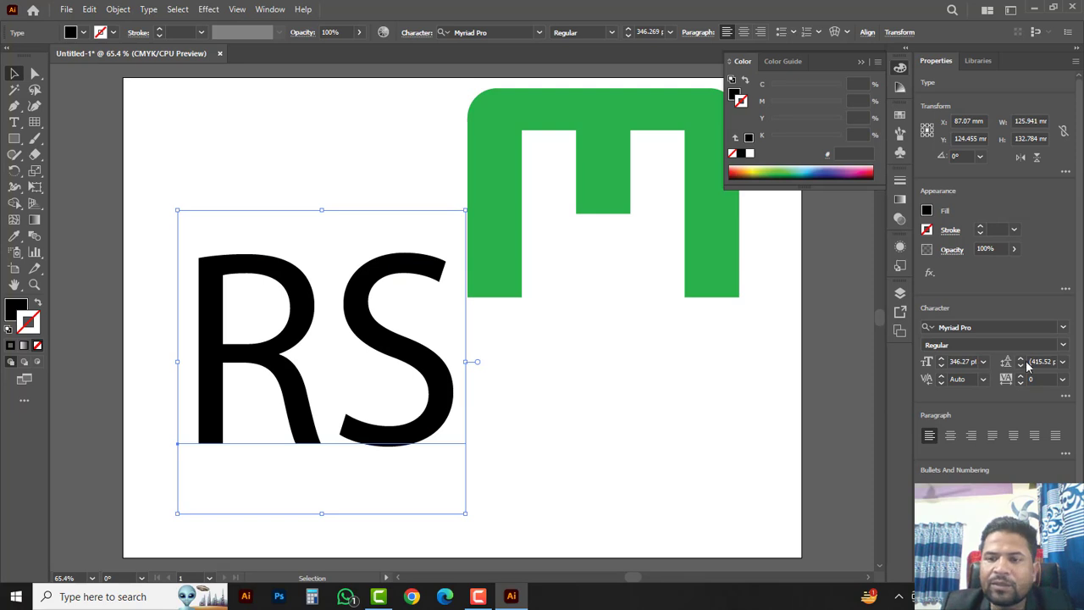
left_click(1064, 328)
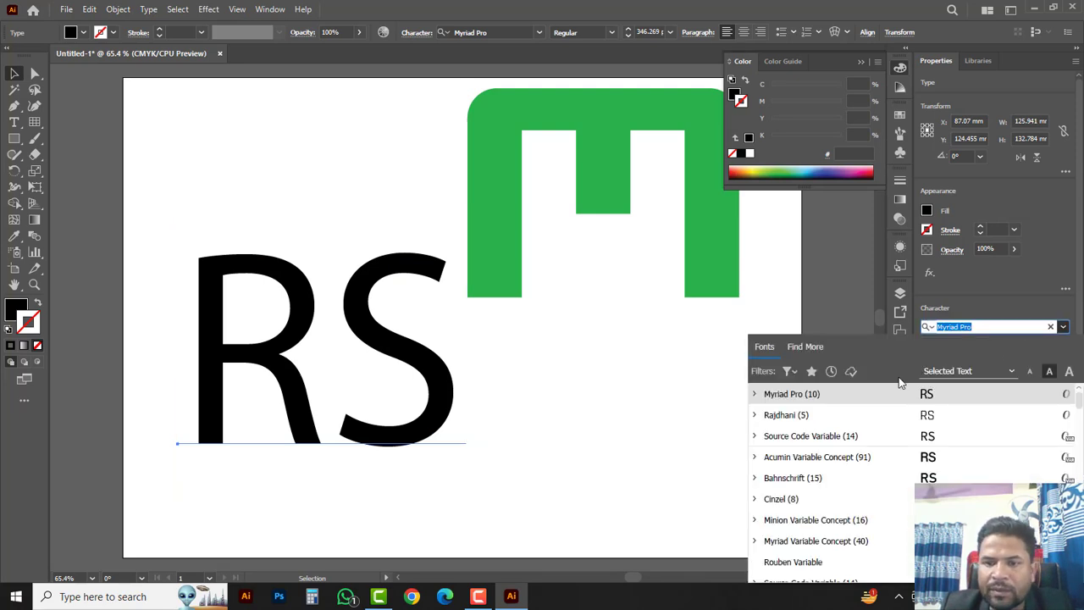
left_click(785, 415)
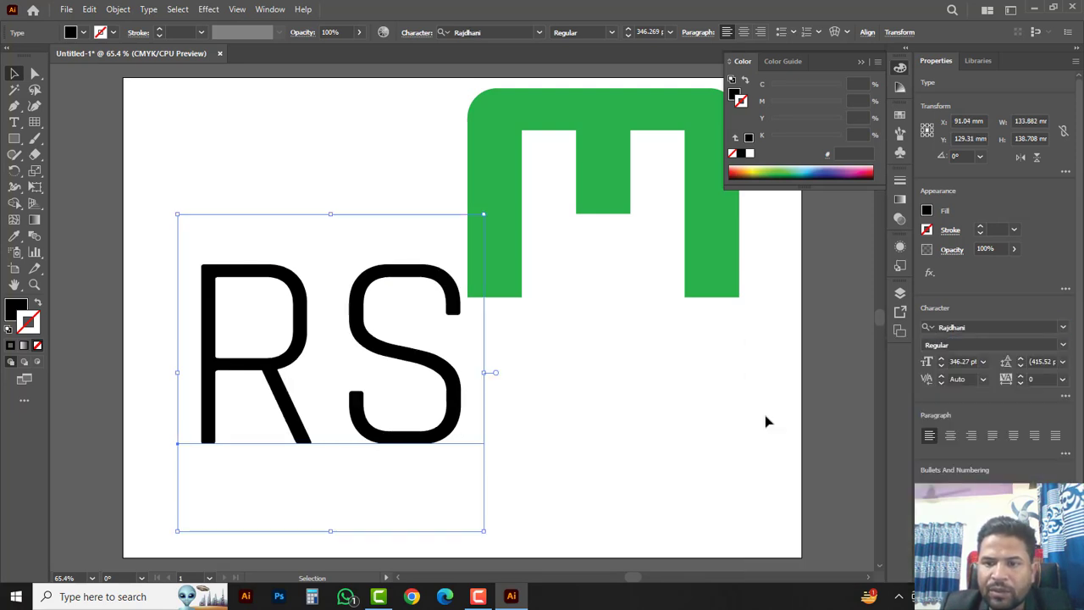
left_click(1062, 347)
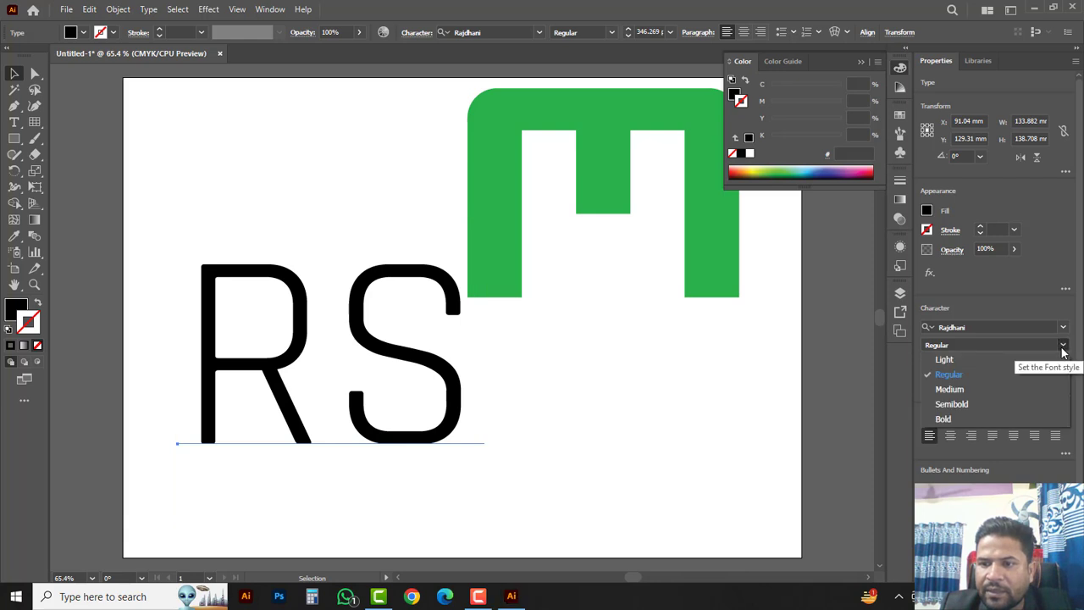
left_click(946, 421)
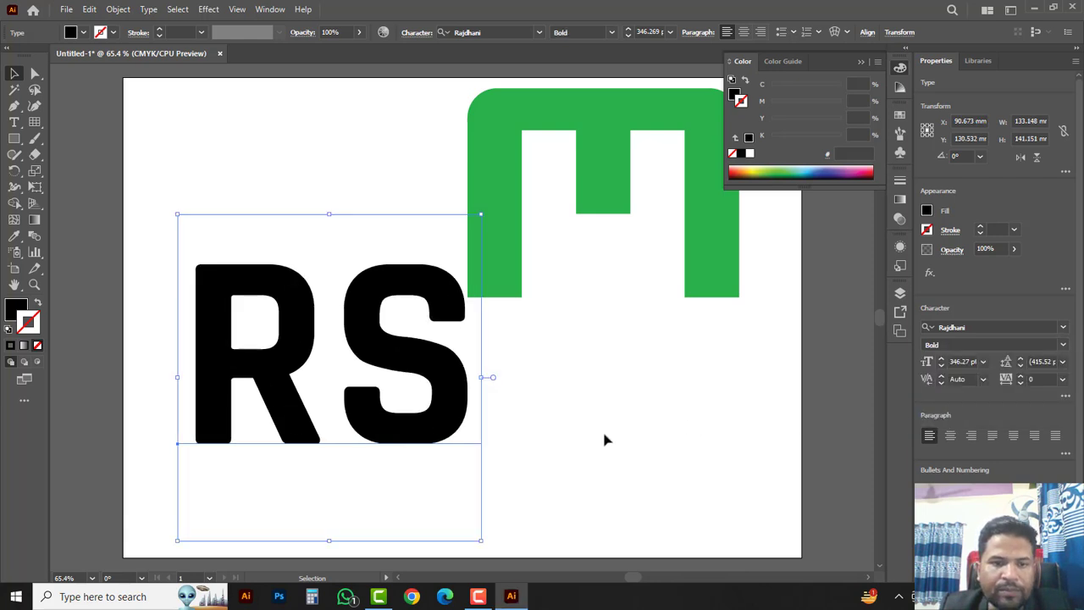
left_click(531, 415)
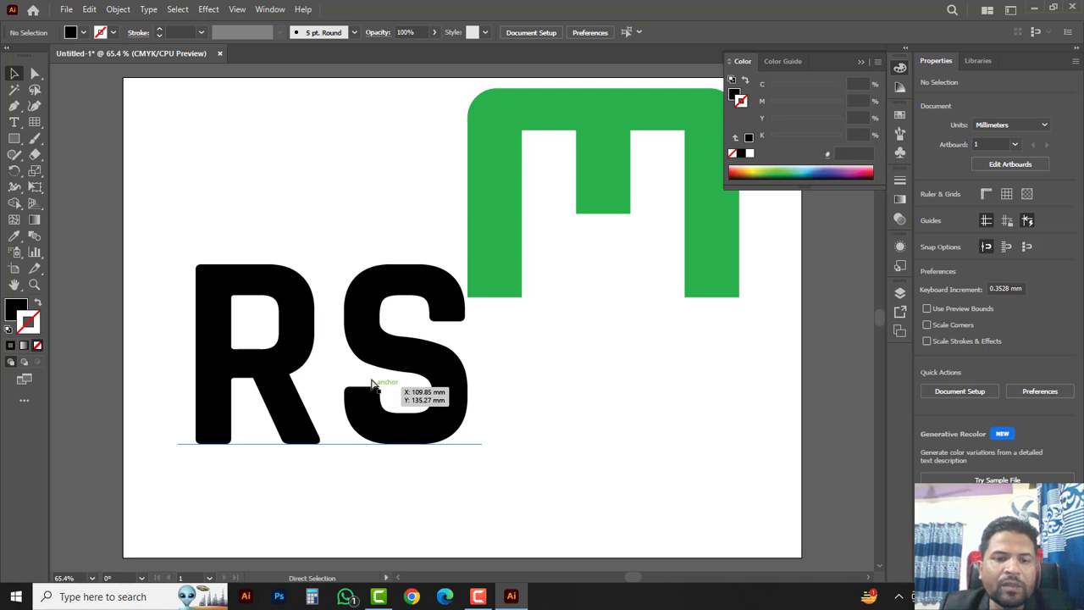
Convert the RS text to outlines and move it slightly up
key("ctrl+1")
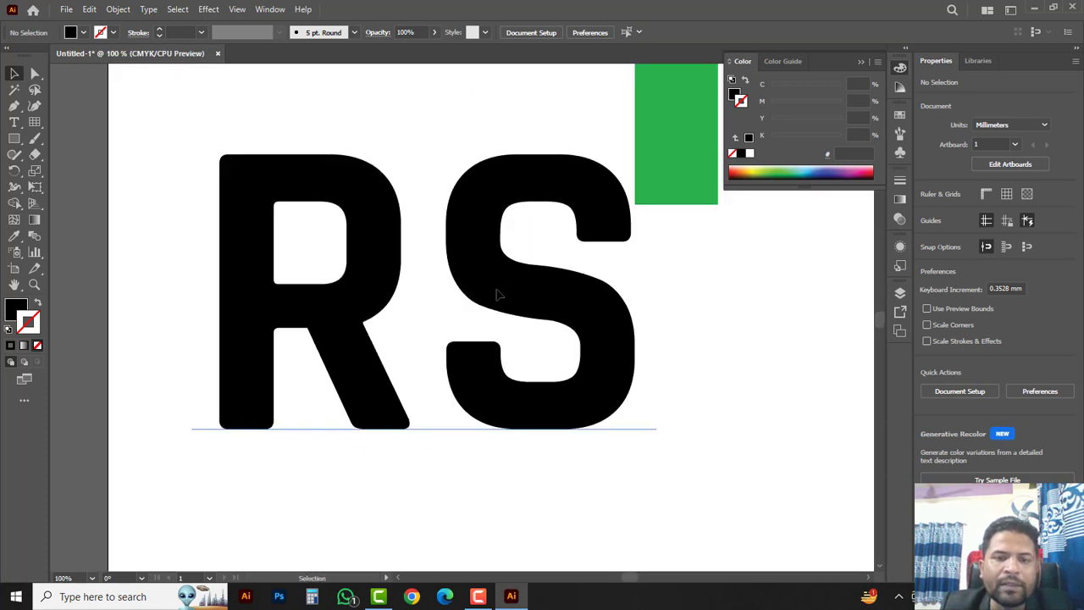
left_click(309, 307)
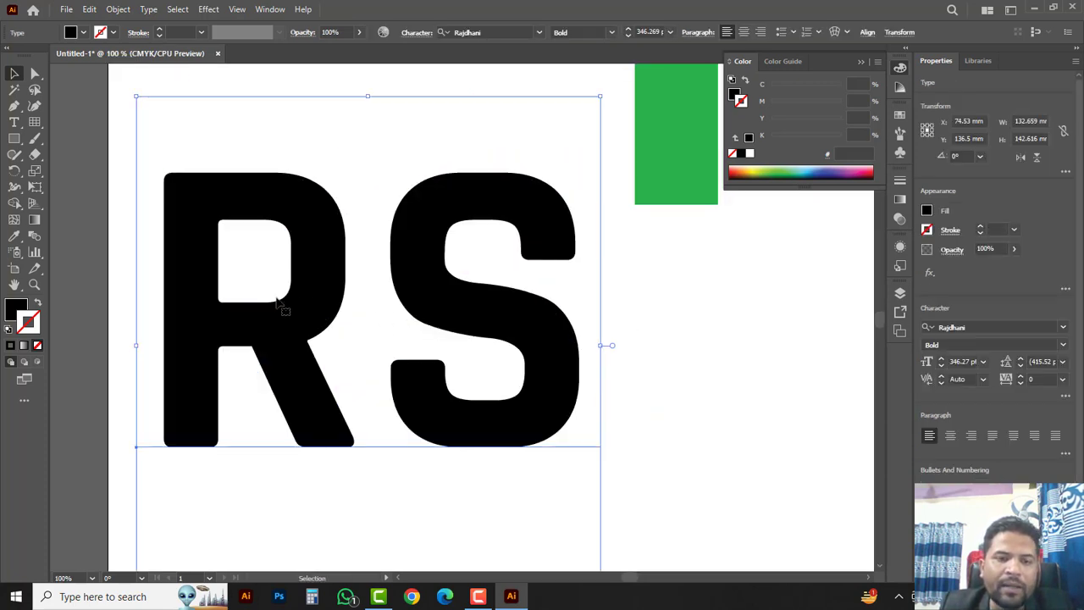
right_click(428, 249)
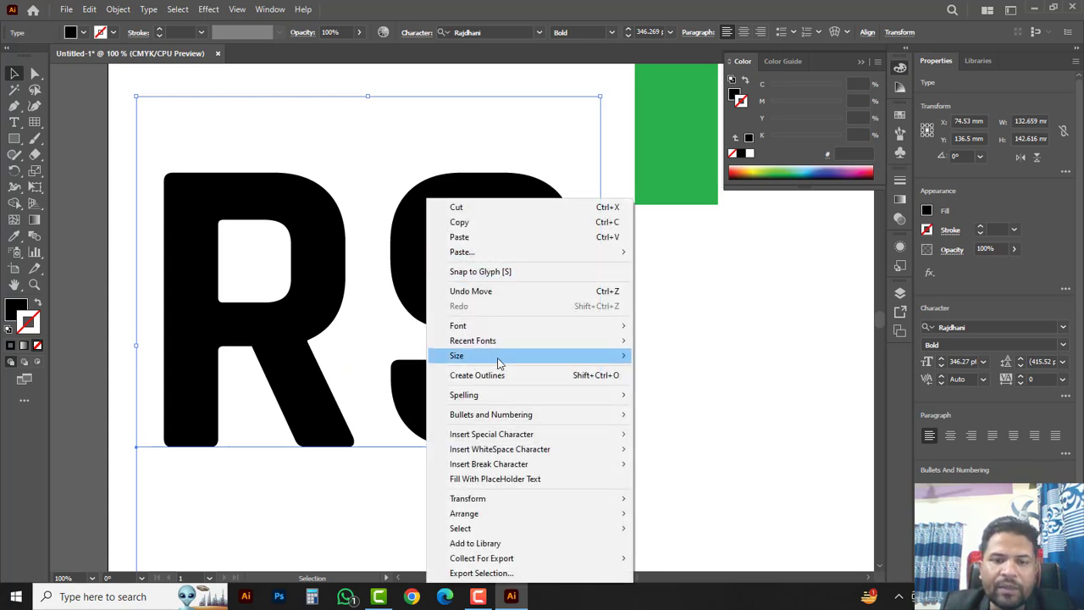
left_click(479, 375)
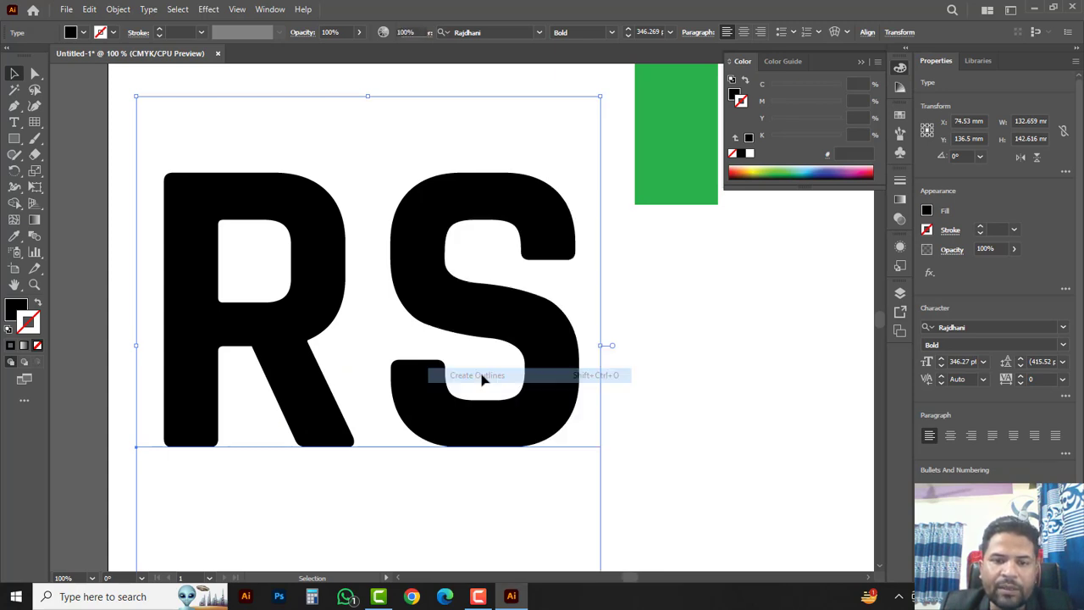
left_click(684, 328)
mouse_move(557, 355)
left_mouse_down()
mouse_move(542, 286)
mouse_move(559, 316)
left_mouse_up()
Ungroup the letters and shift the S down-left to overlap the R's leg
right_click(613, 278)
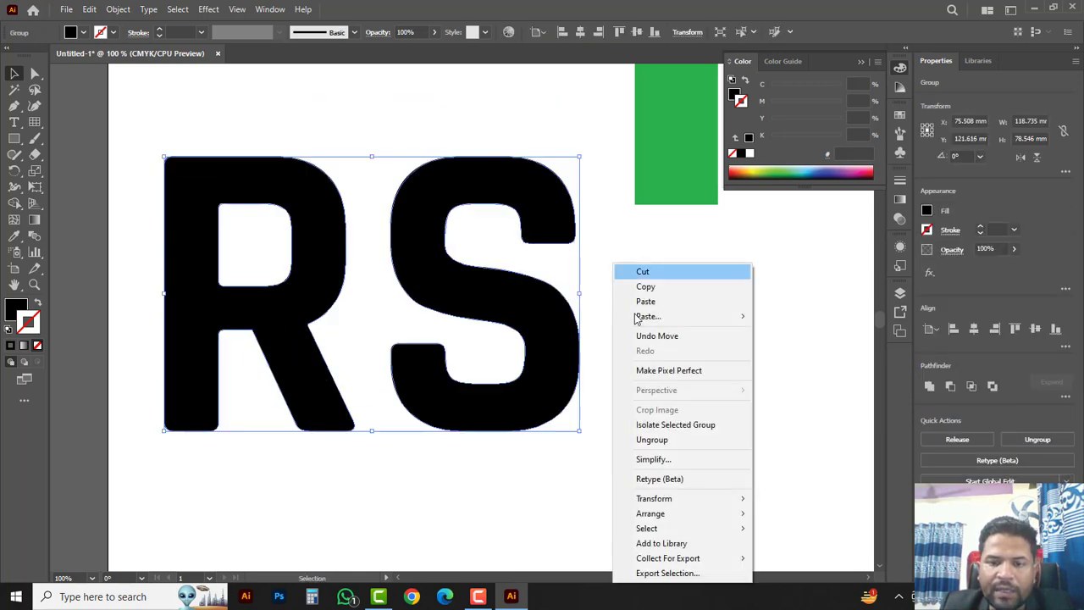
left_click(658, 439)
left_click(593, 332)
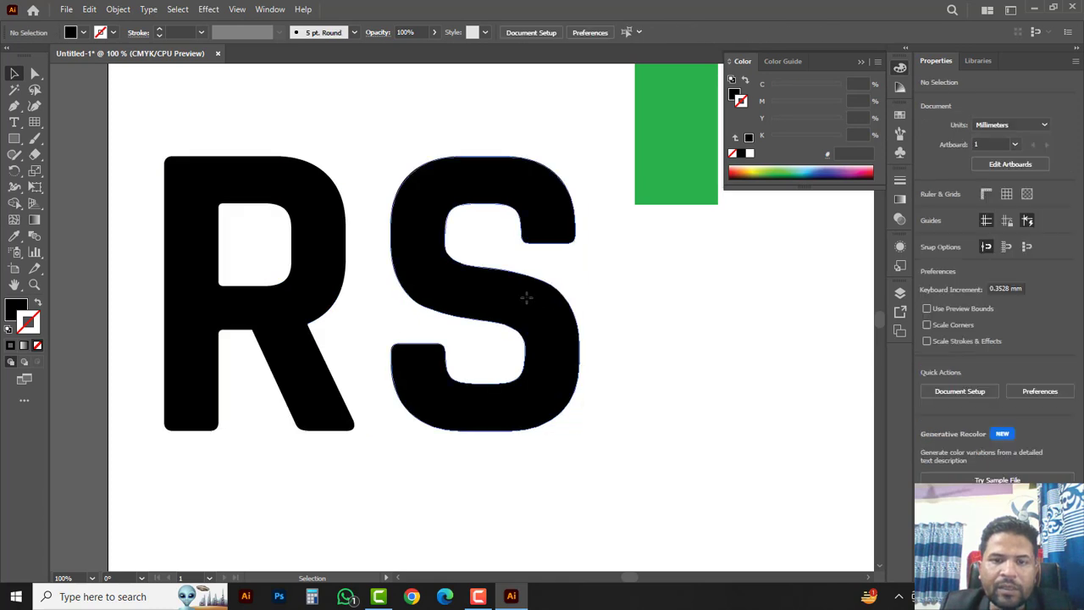
mouse_move(543, 343)
left_mouse_down()
mouse_move(456, 388)
mouse_move(455, 423)
left_mouse_up()
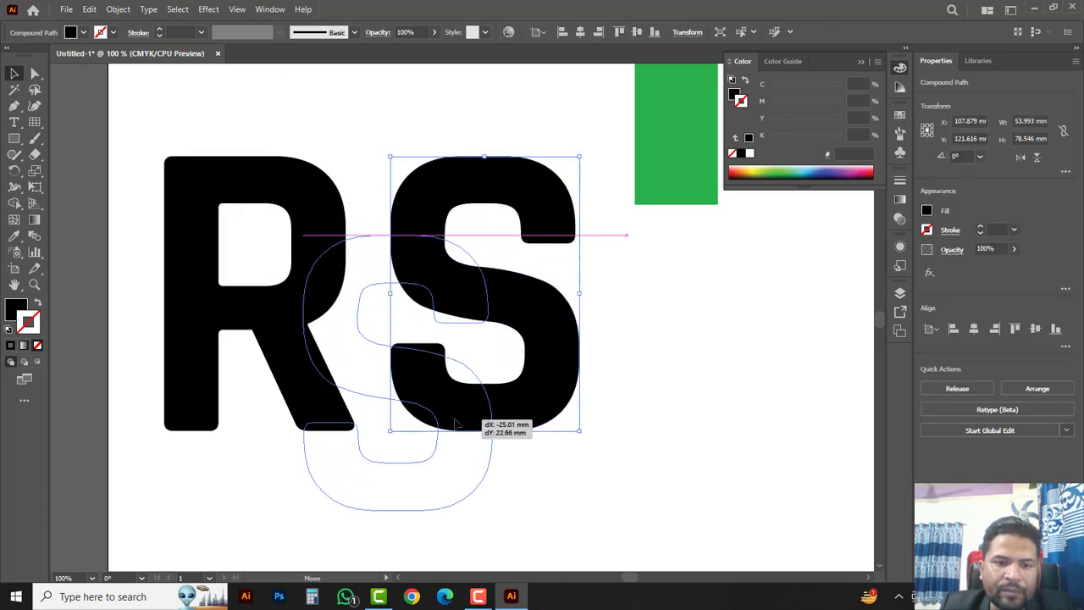
left_click_drag(455, 424, 456, 413)
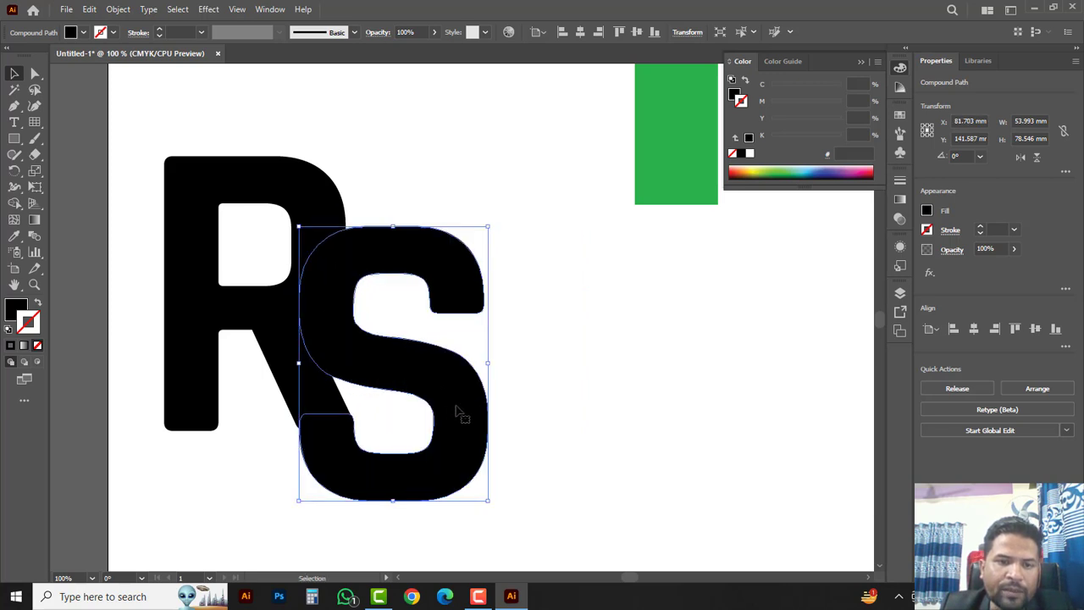
left_click(566, 373)
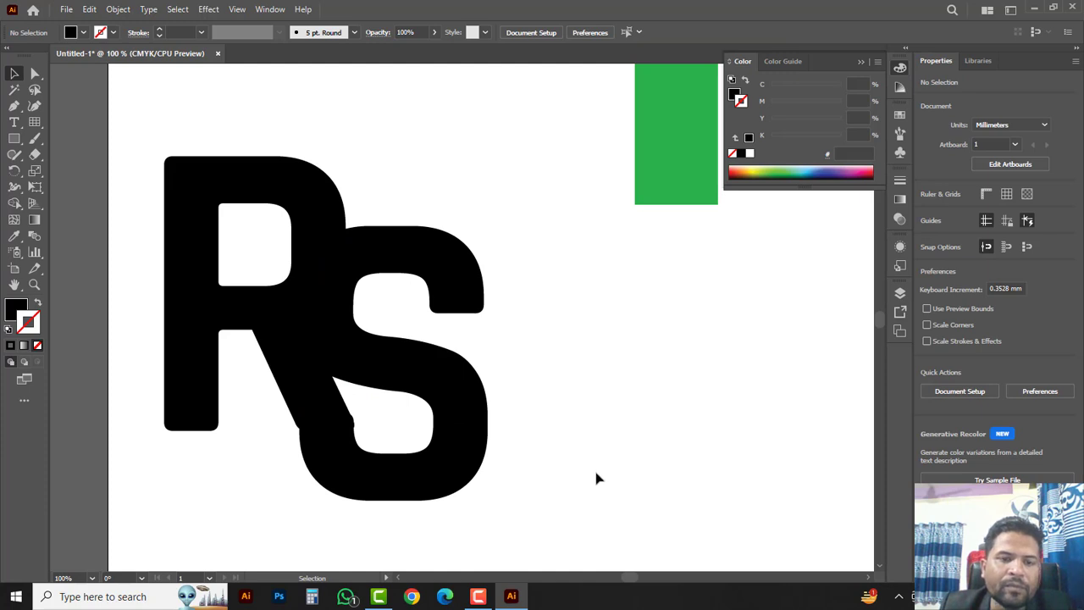
Select both letters, apply Ctrl+8 to make a compound path, and switch to the Shape Builder
mouse_move(598, 487)
left_mouse_down()
mouse_move(288, 275)
mouse_move(218, 182)
left_mouse_up()
key("ctrl+8")
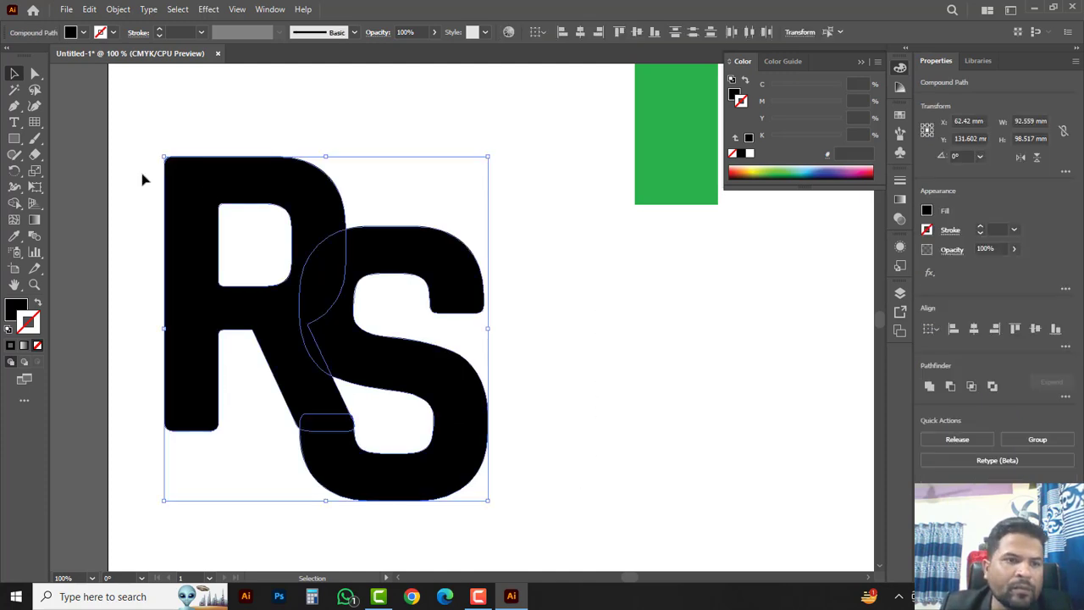
left_click_drag(14, 203, 84, 207)
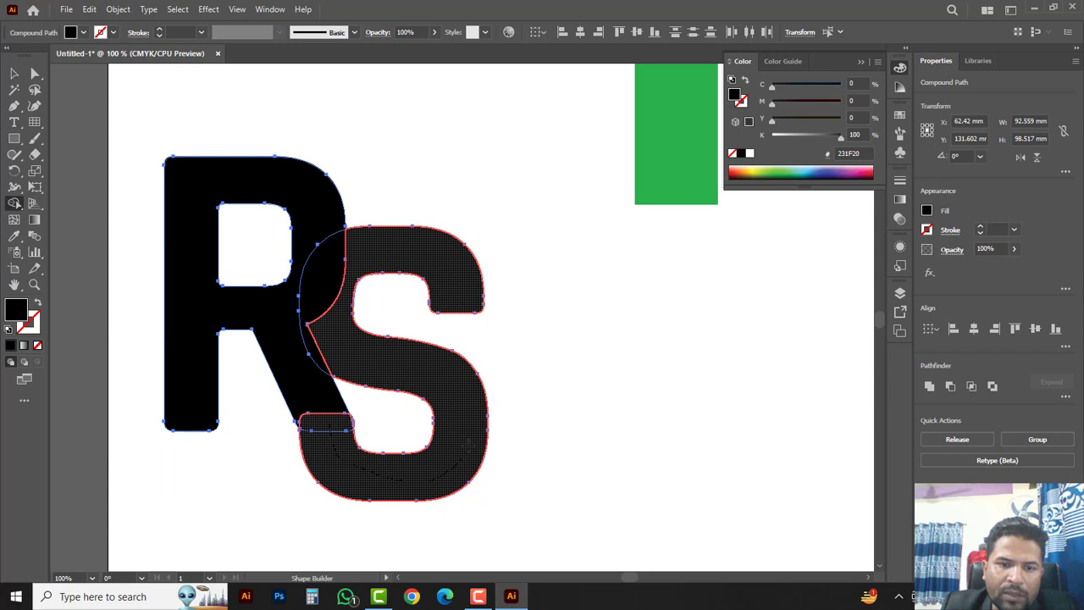
Split the R/S overlap into its own piece and fill the S green
left_click(445, 337)
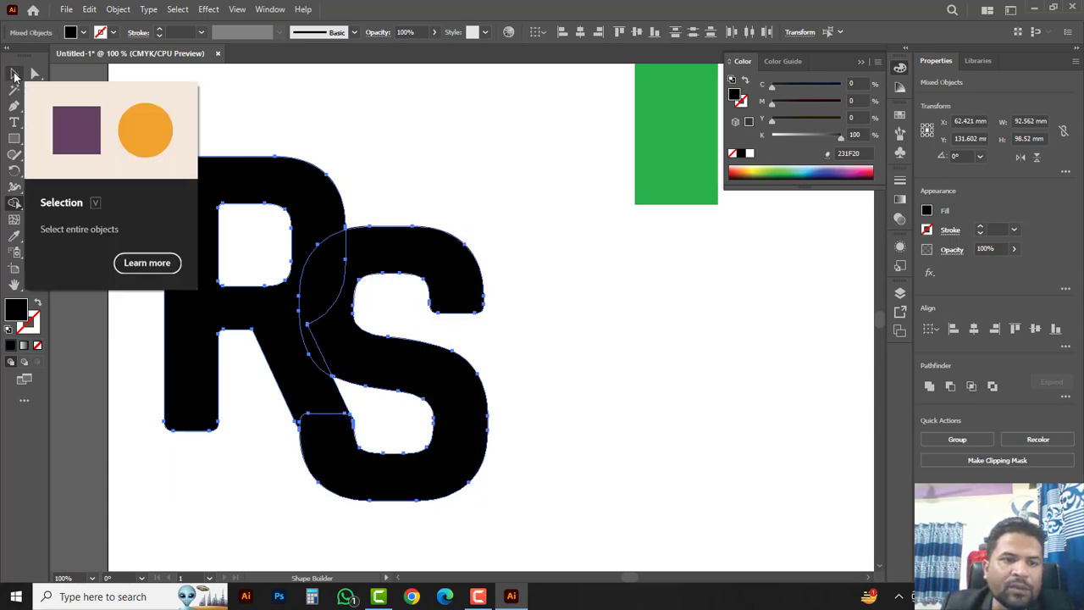
left_click(14, 74)
left_click(542, 304)
left_click(457, 271)
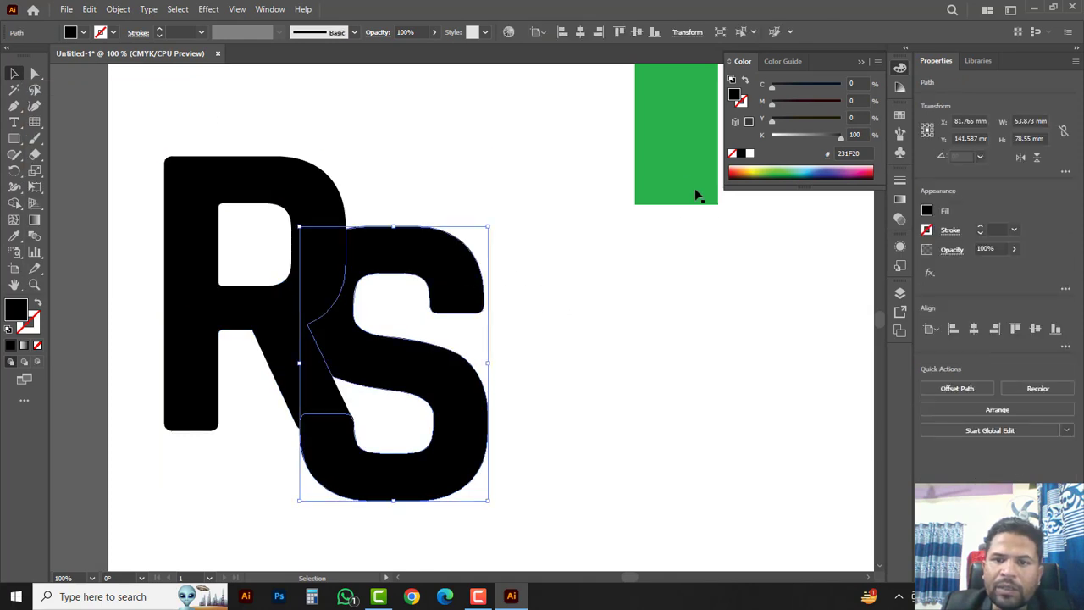
left_click(782, 169)
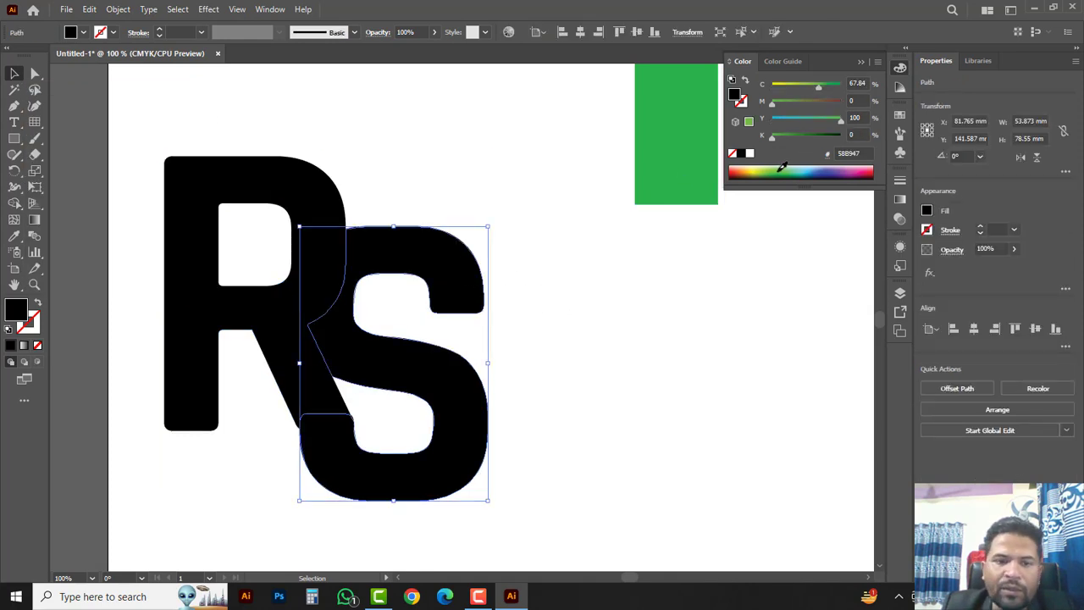
left_click(664, 314)
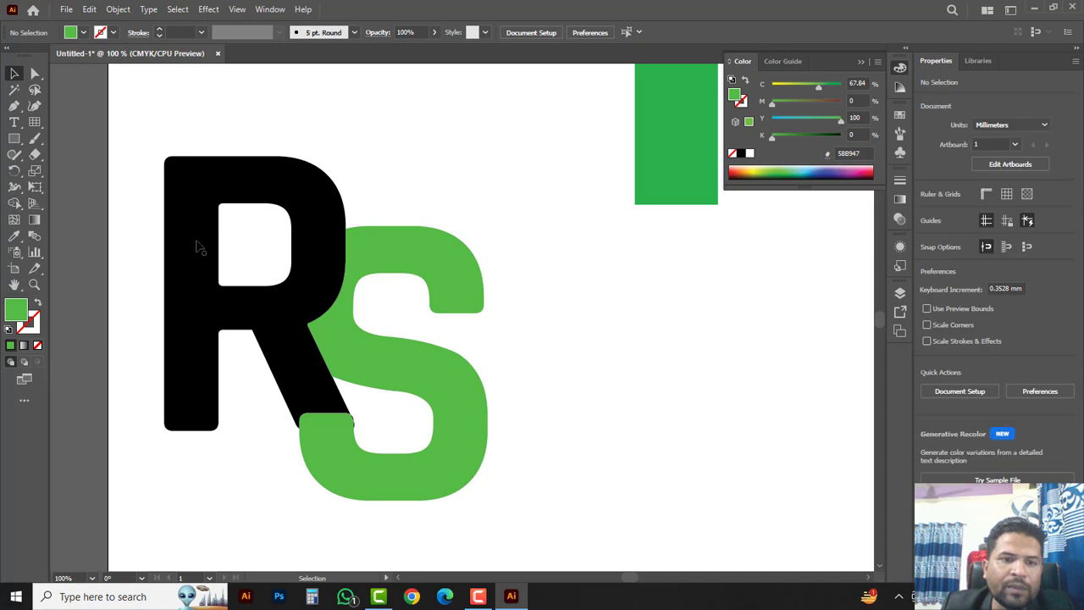
Fill the R red and delete the black overlap piece
left_click_drag(142, 138, 216, 235)
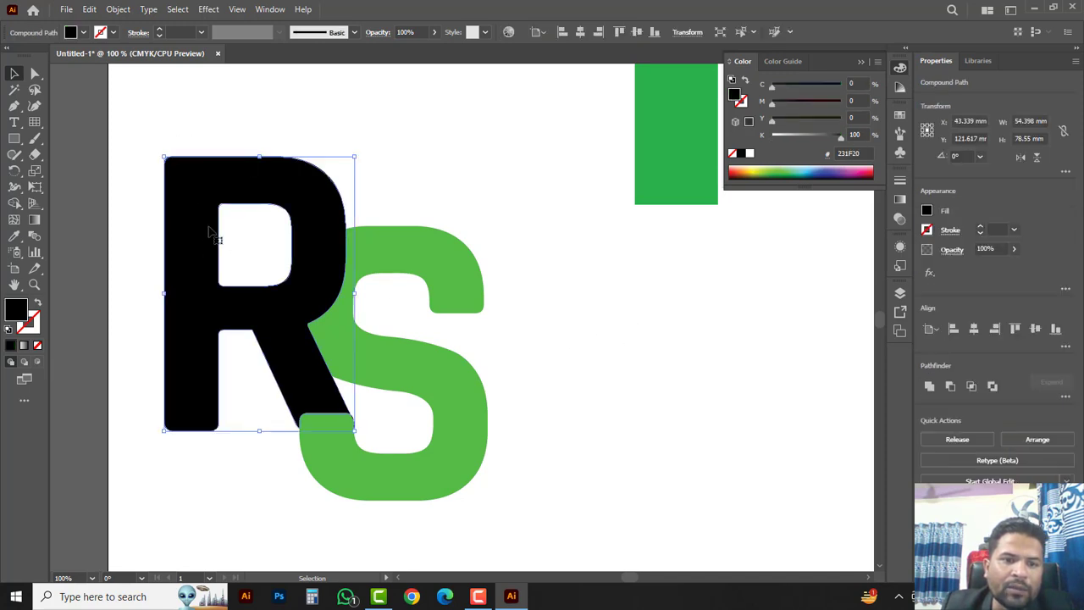
left_click(737, 172)
left_click_drag(827, 121, 837, 123)
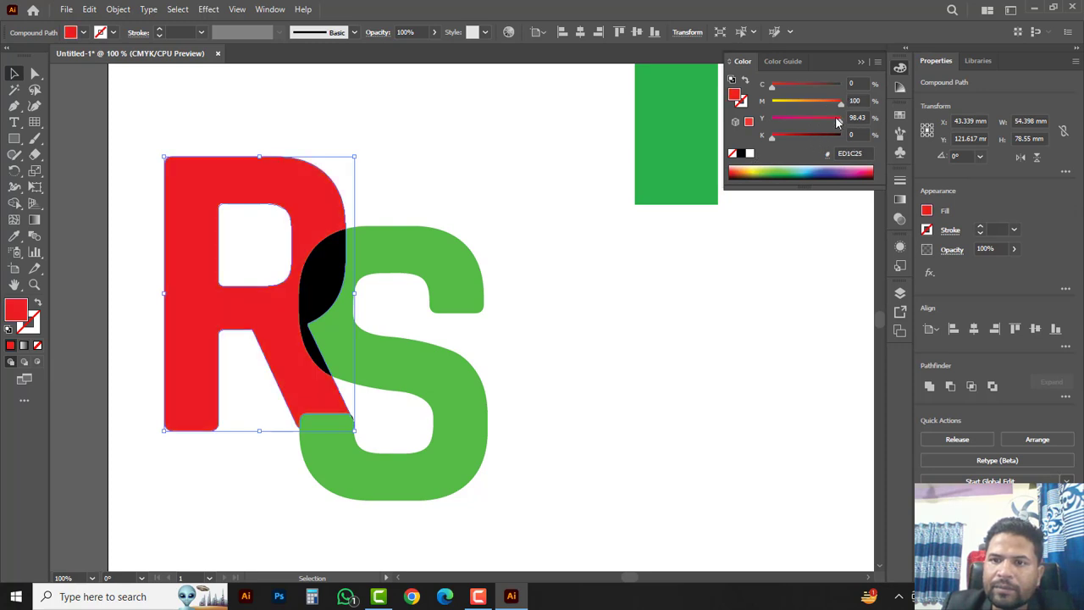
left_click(549, 328)
left_click_drag(339, 290, 284, 271)
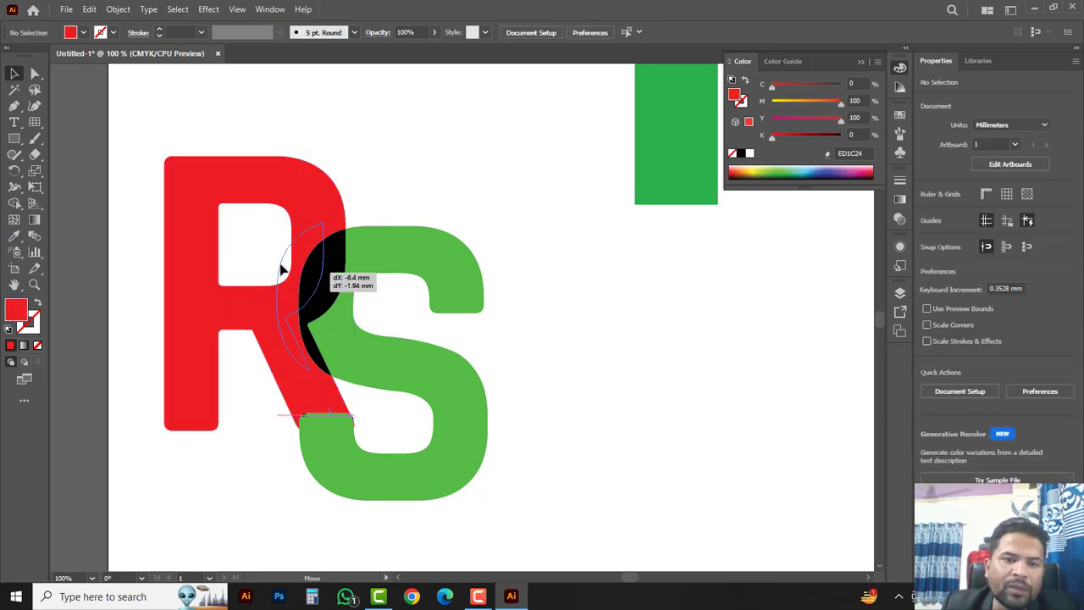
key("Delete")
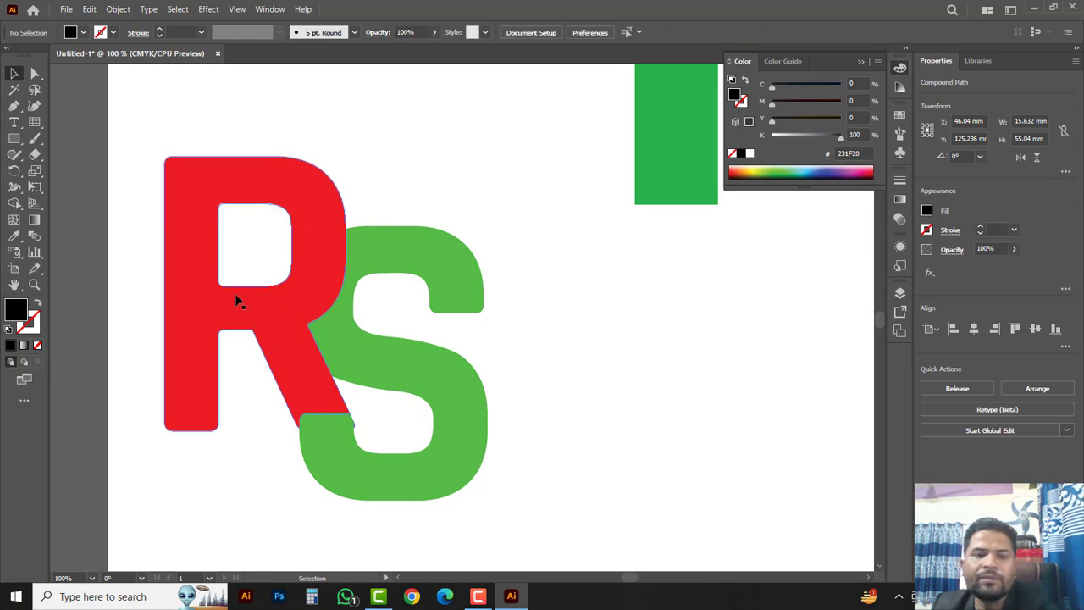
Try moving the R and the S, then undo both moves
left_click_drag(273, 282, 211, 241)
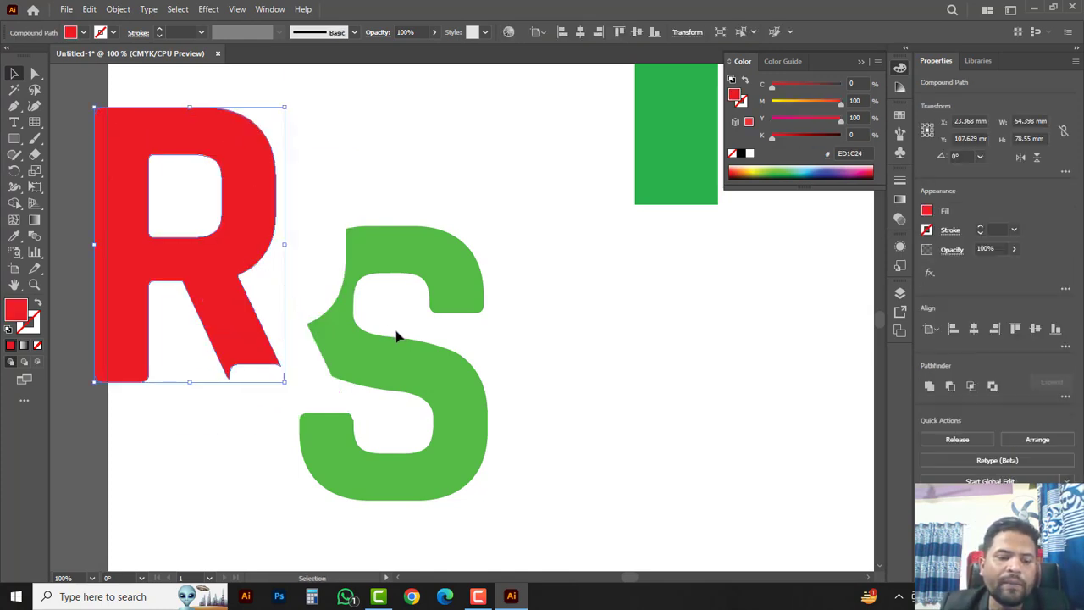
key("ctrl+z")
left_click_drag(440, 383, 527, 387)
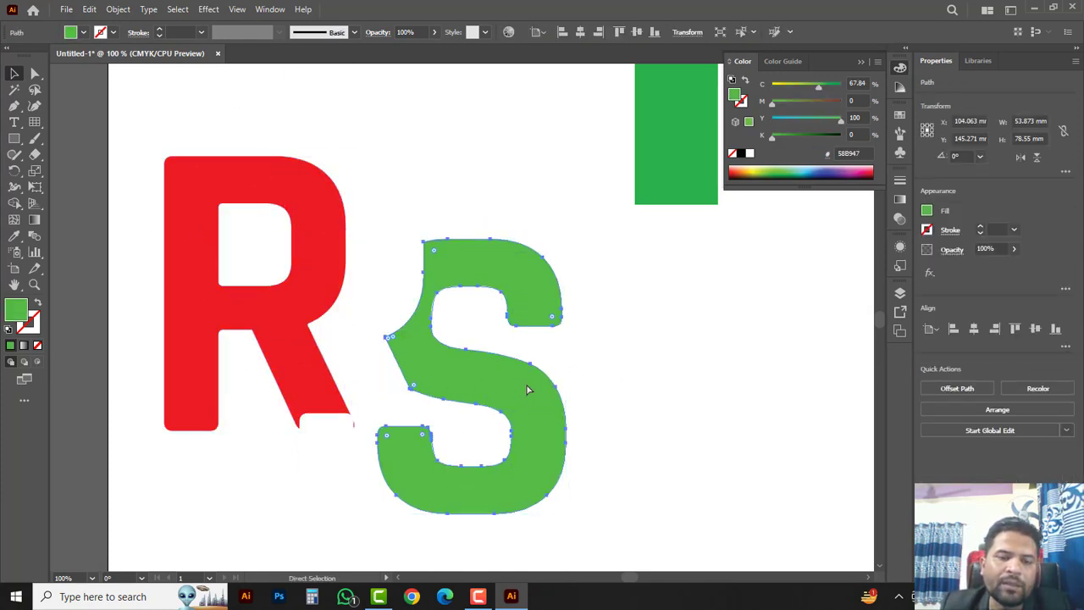
key("ctrl+z")
left_click(543, 405)
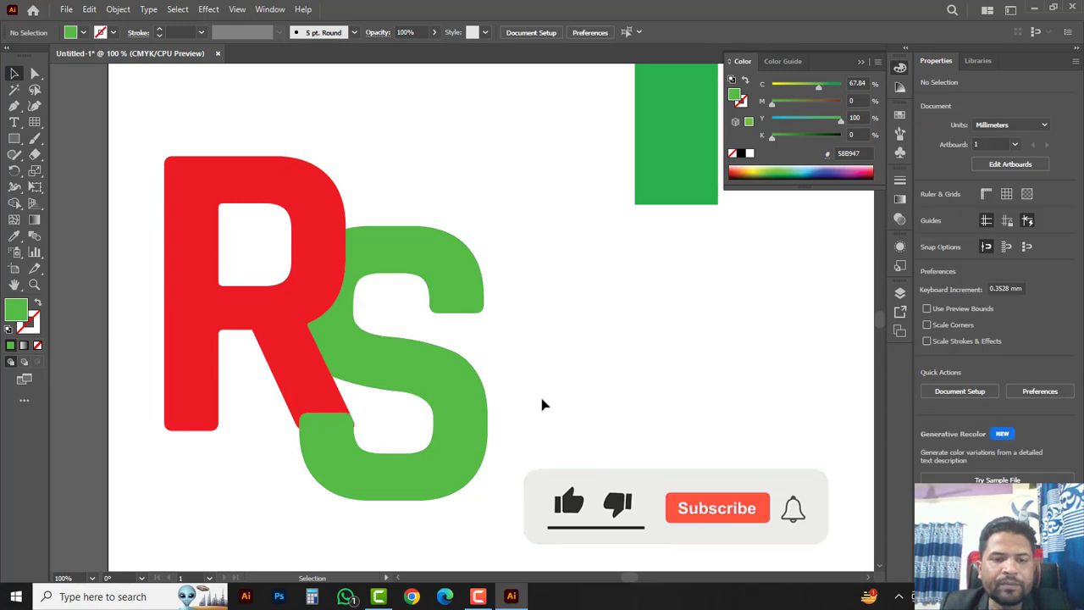
Add a 3.528 mm offset path around the green S
left_click(426, 383)
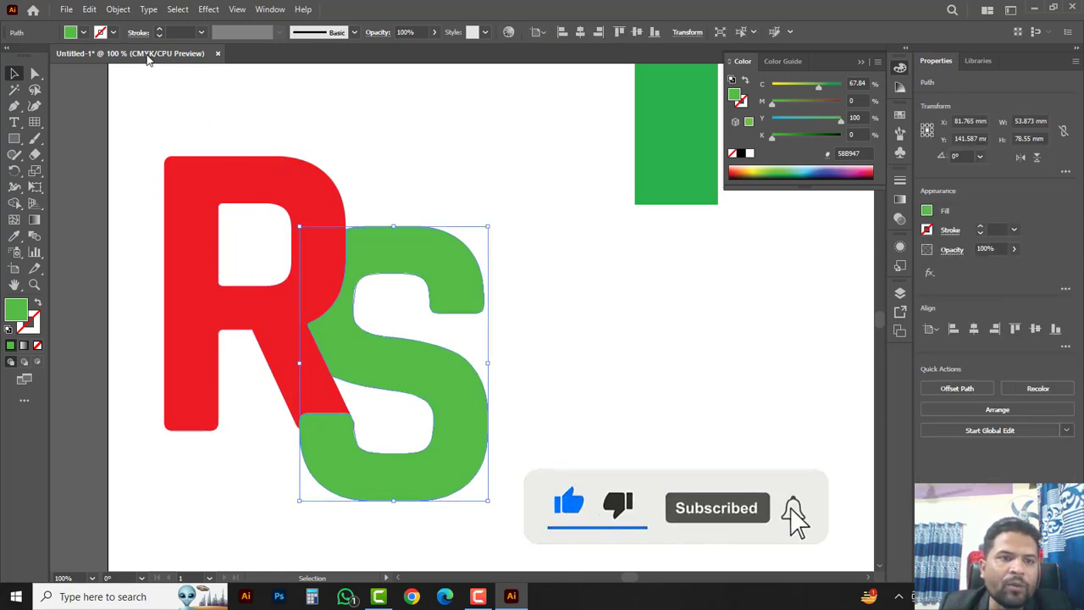
left_click(117, 9)
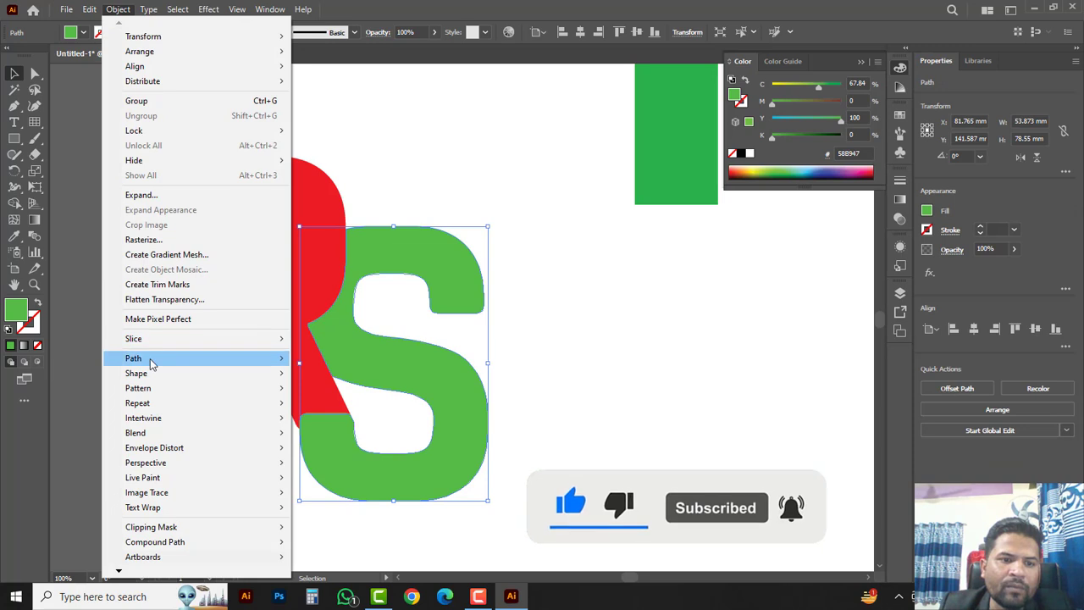
mouse_move(134, 358)
left_click(347, 410)
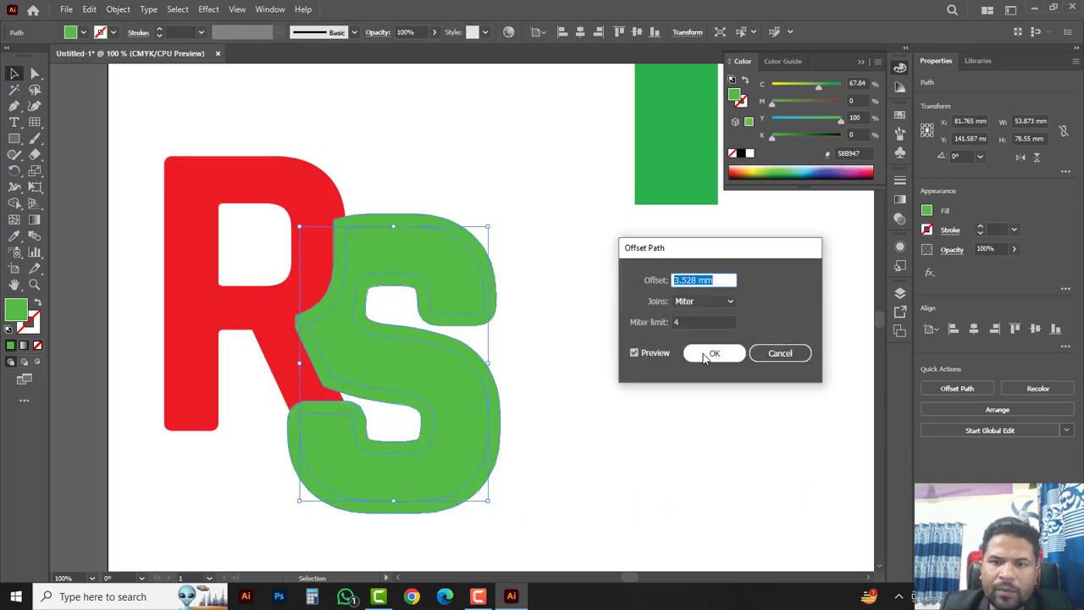
left_click(708, 354)
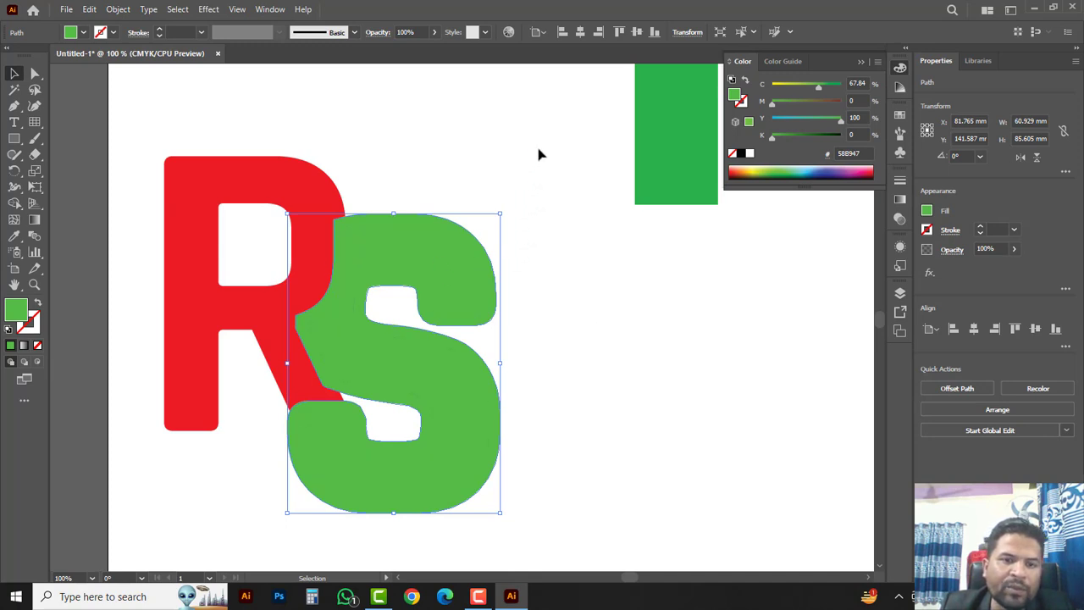
Marquee-select both the R and S and switch to the Shape Builder tool
left_click_drag(520, 139, 196, 494)
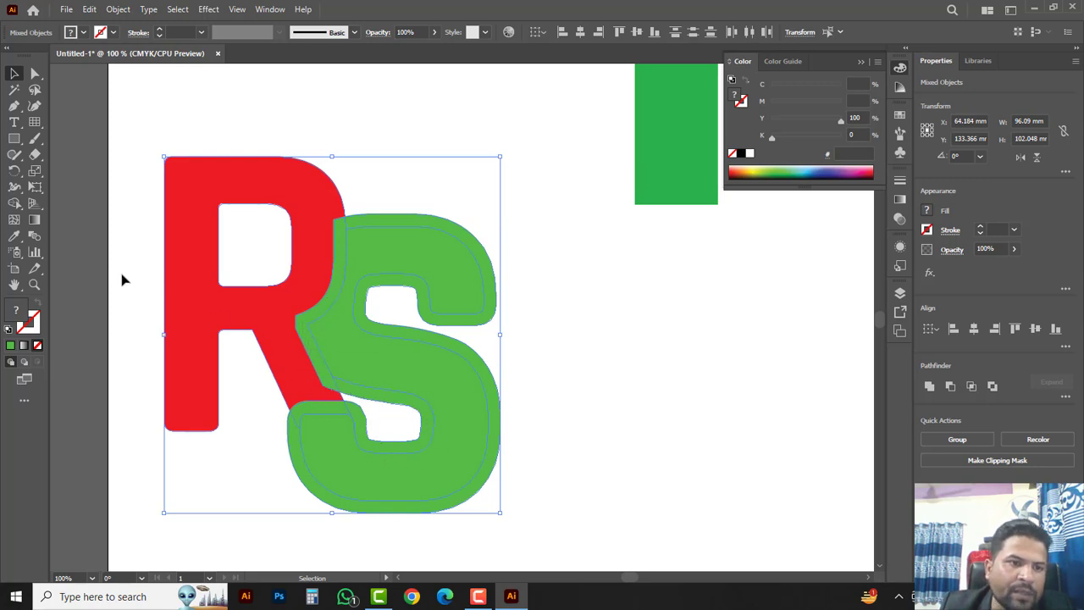
left_click(13, 204)
right_click(14, 203)
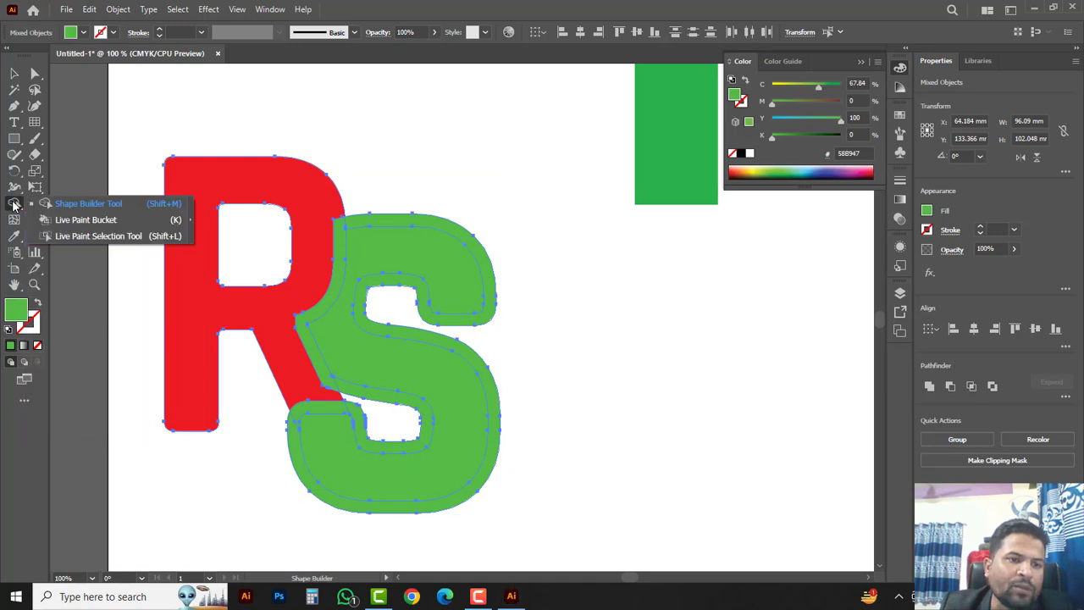
left_click(78, 205)
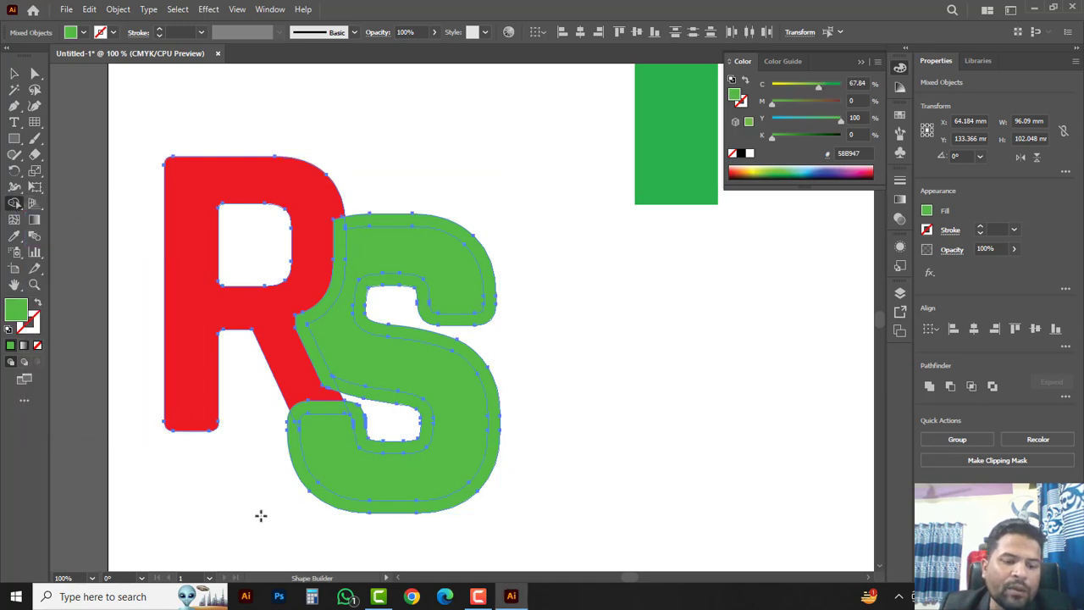
Alt-delete the S's outer offset band and its small inner region
key("alt")
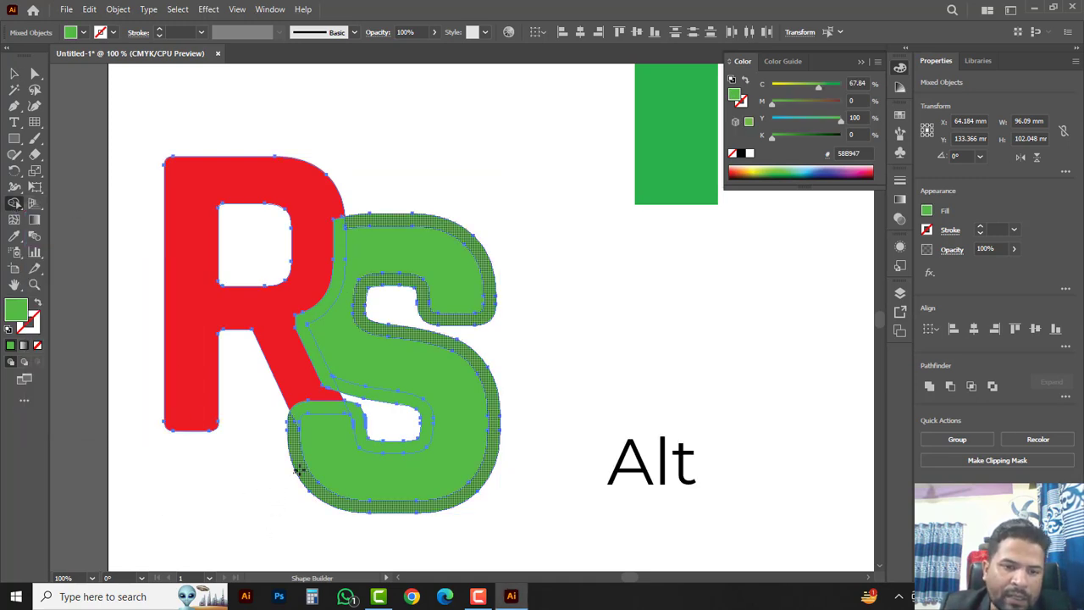
left_click(299, 471, "alt")
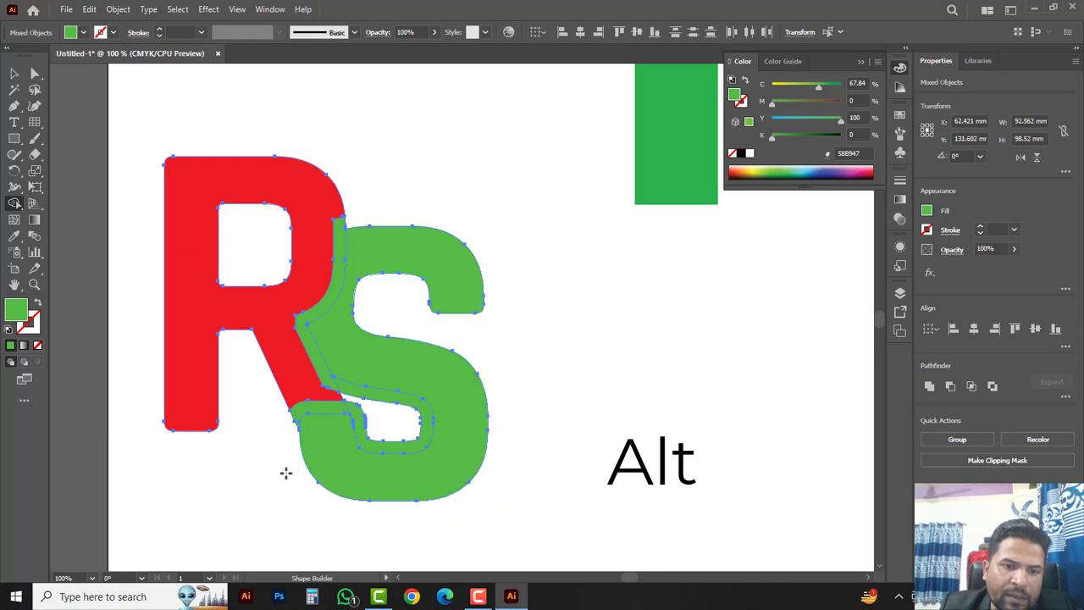
left_click(417, 429, "alt")
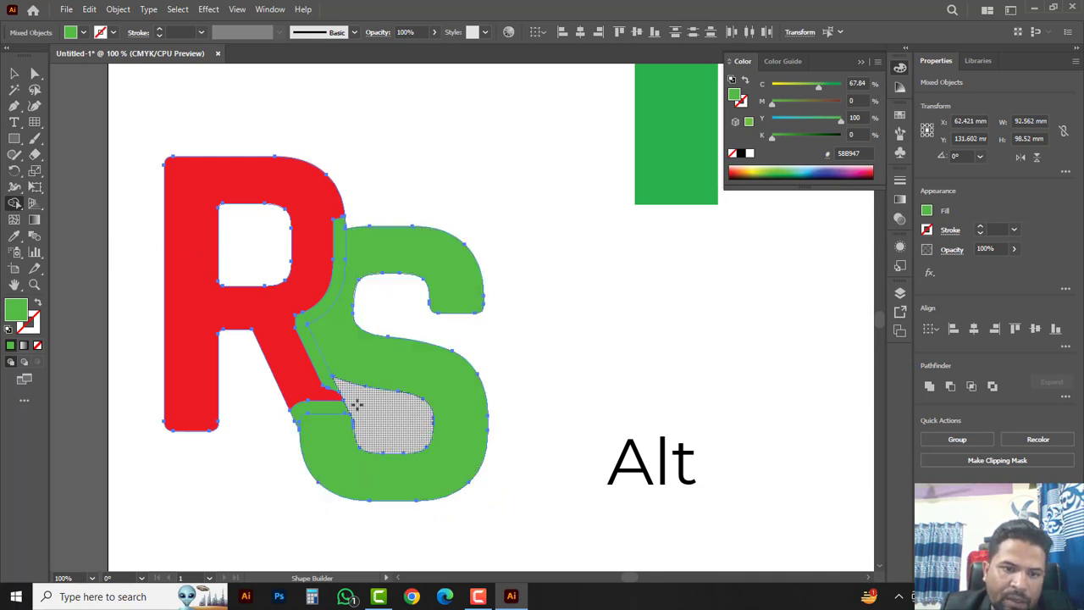
Merge green slivers into the S, then Alt-remove the sliver where R and S overlap
left_click_drag(357, 409, 324, 409)
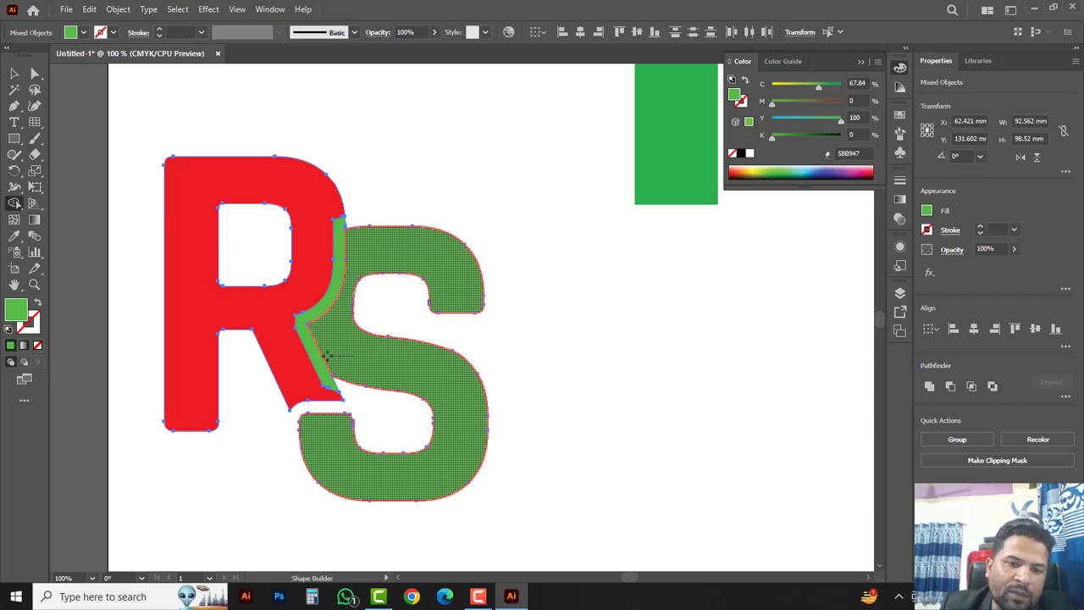
left_click_drag(349, 357, 315, 362)
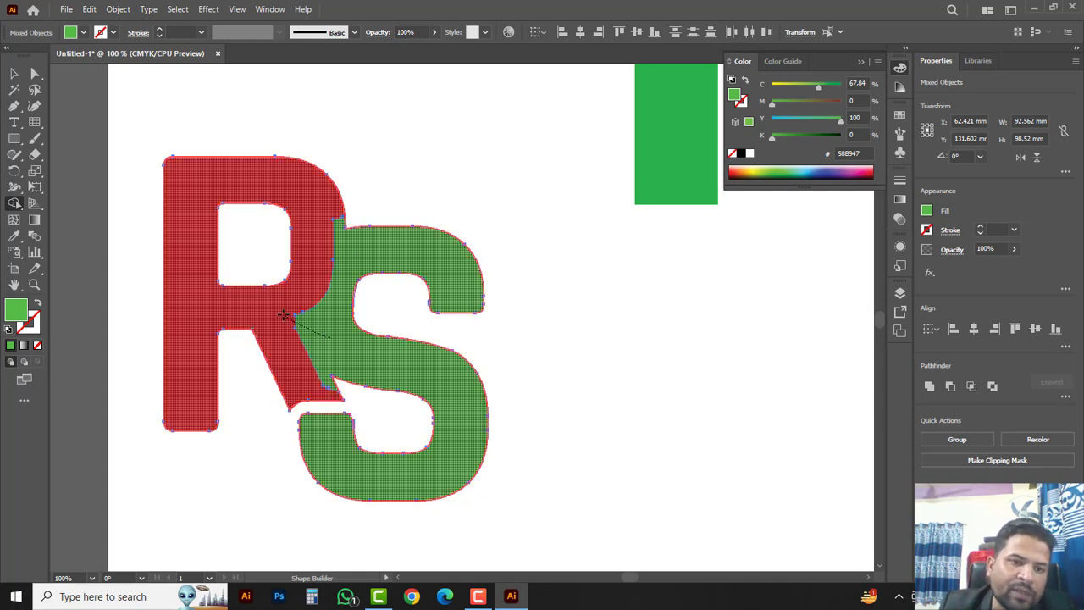
left_click_drag(329, 338, 327, 342)
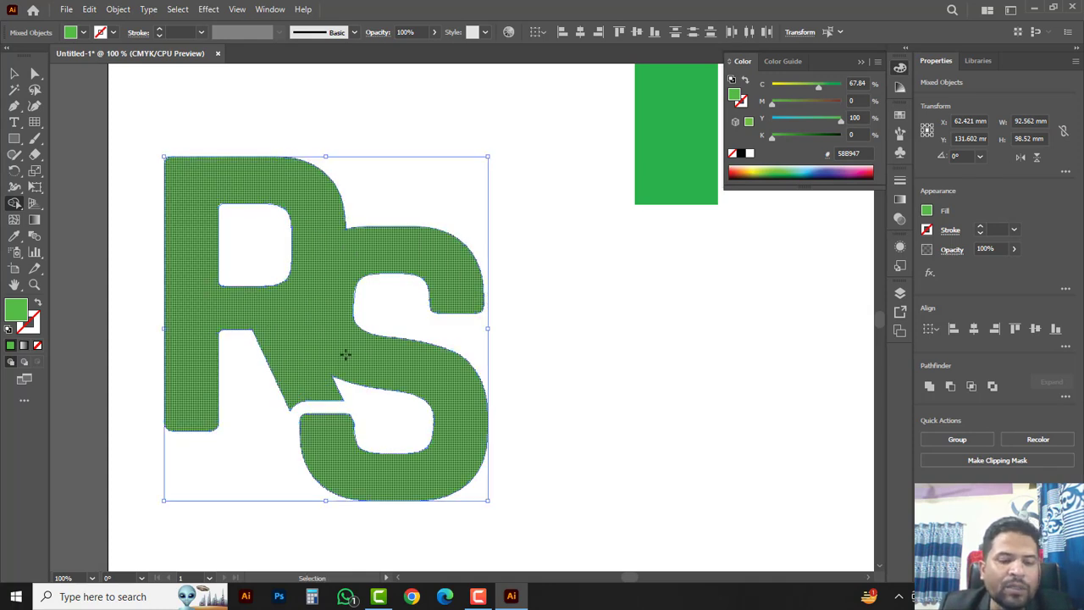
key("ctrl+z")
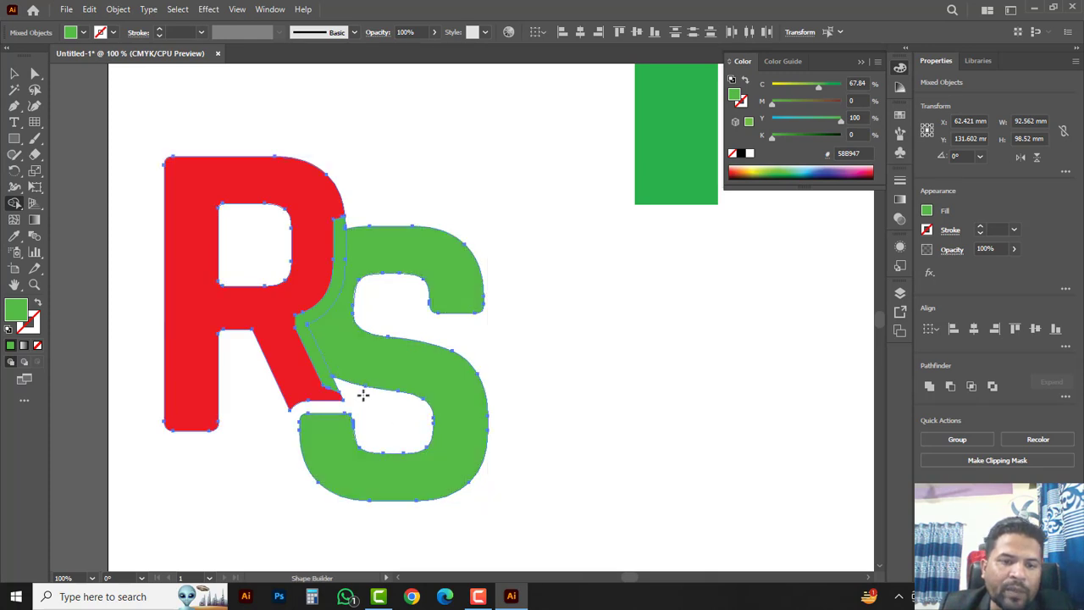
key("alt")
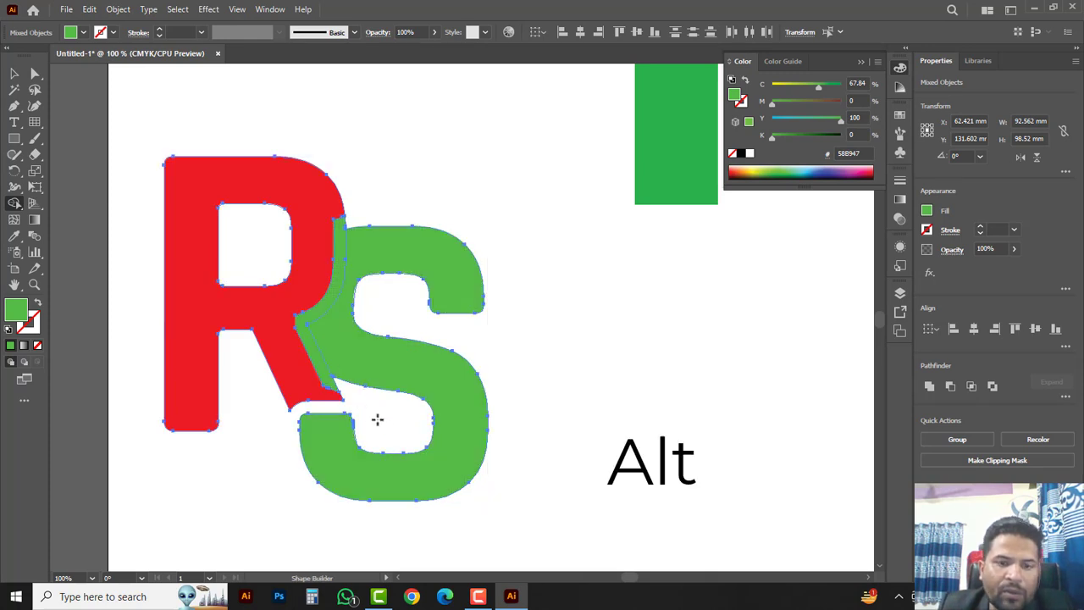
left_click(348, 388, "alt")
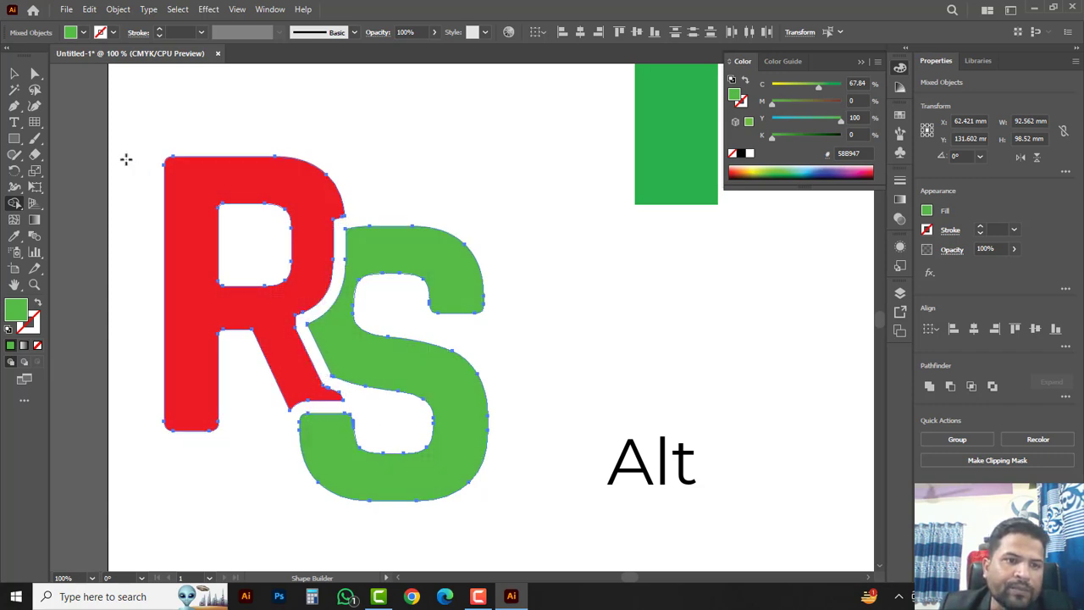
Draw a tall vertical bar and a wide horizontal bar forming a plus right of the S
key("v")
left_click(437, 194)
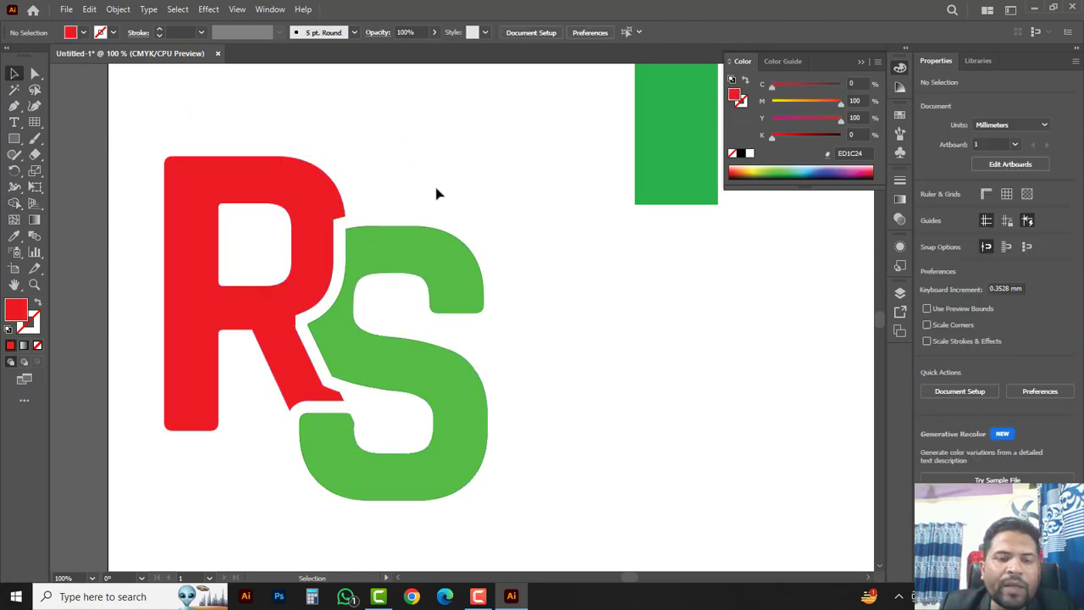
left_click_drag(646, 404, 630, 390)
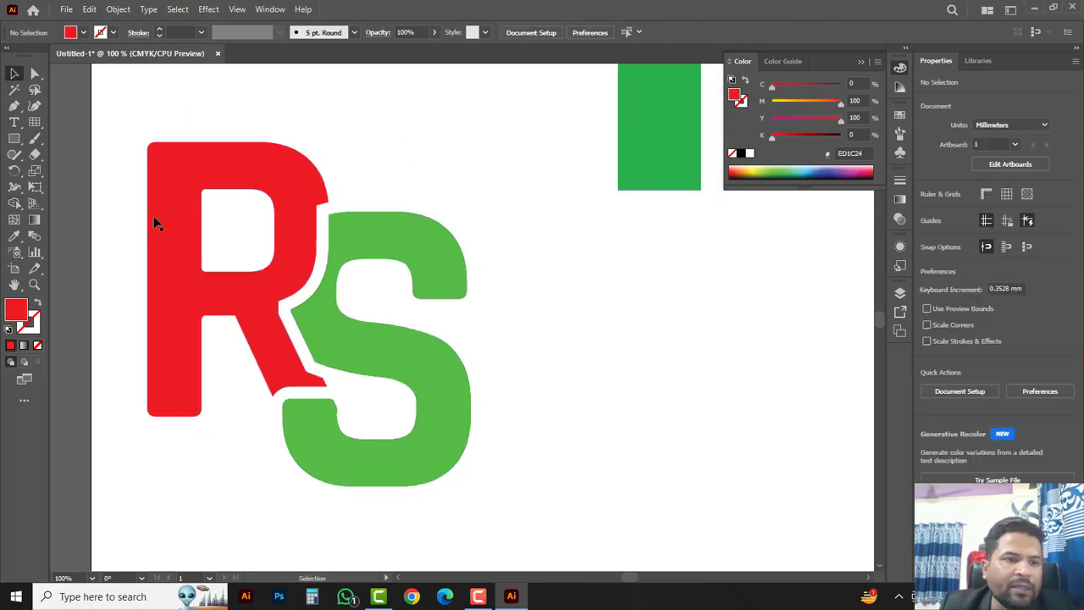
left_click(14, 138)
left_click(72, 143)
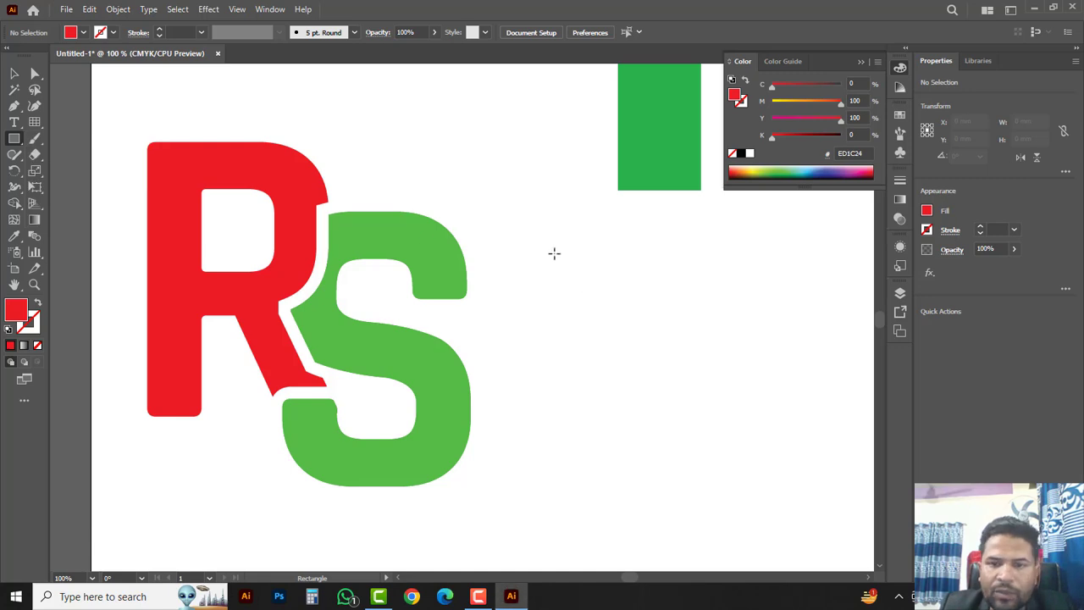
left_click_drag(554, 252, 601, 458)
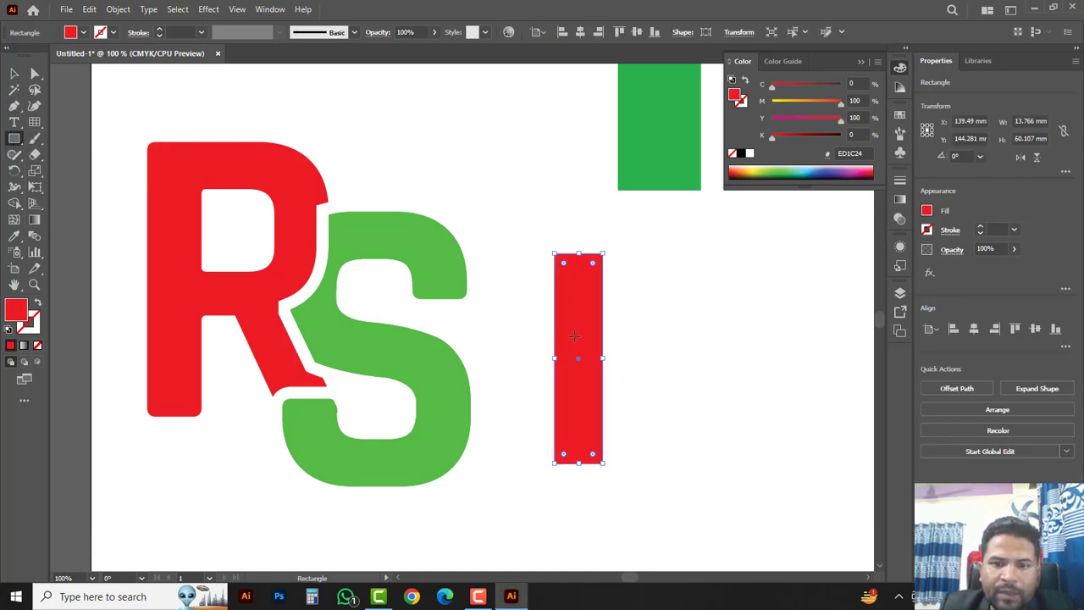
left_click_drag(489, 333, 685, 386)
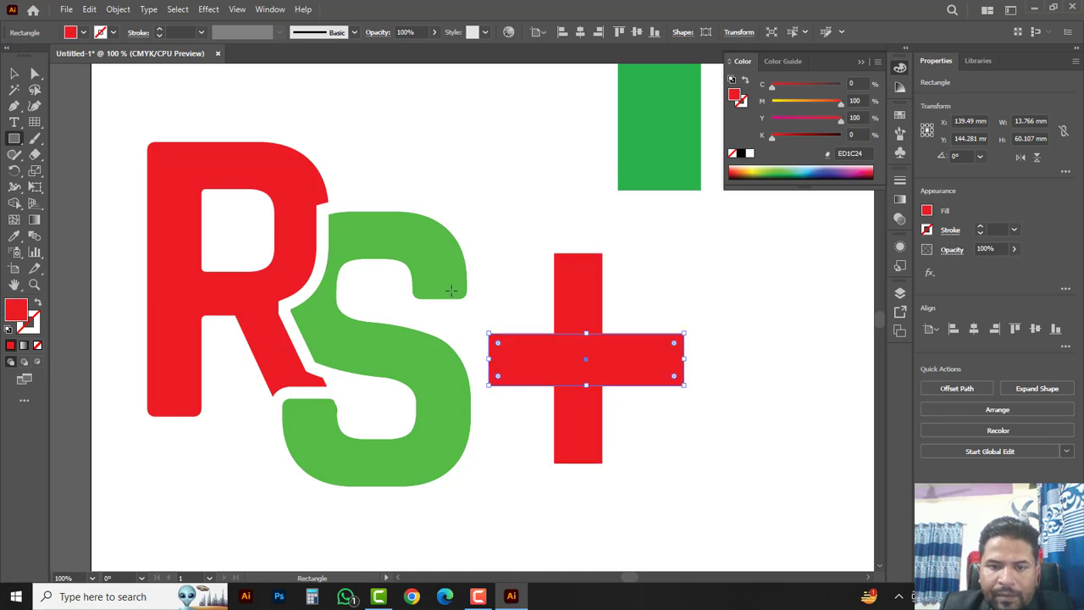
Colour the horizontal bar green from the Color panel spectrum
left_click(14, 74)
left_click(598, 286)
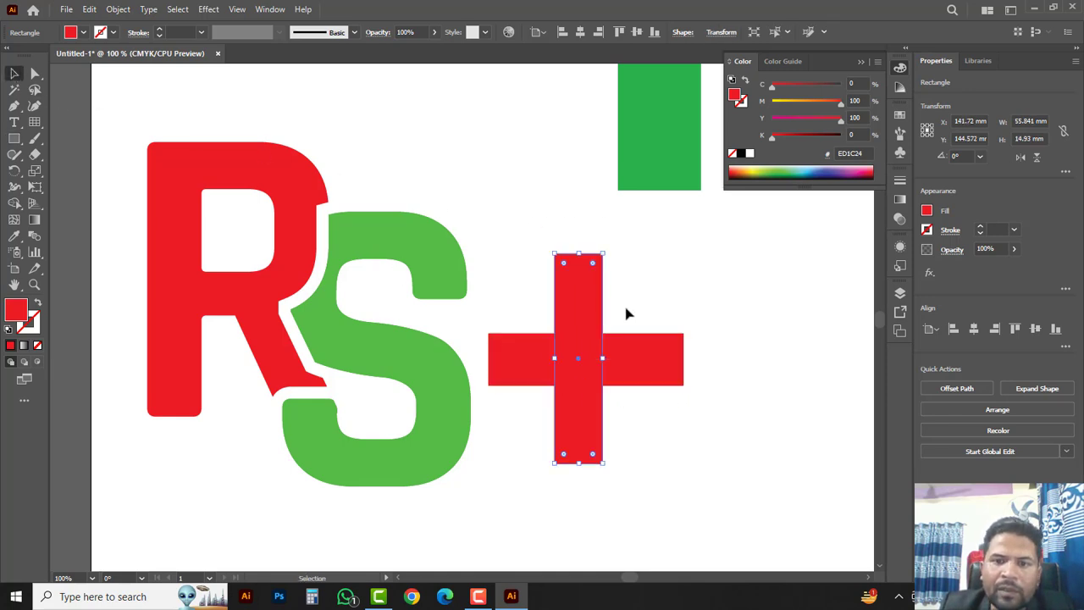
left_click(627, 351)
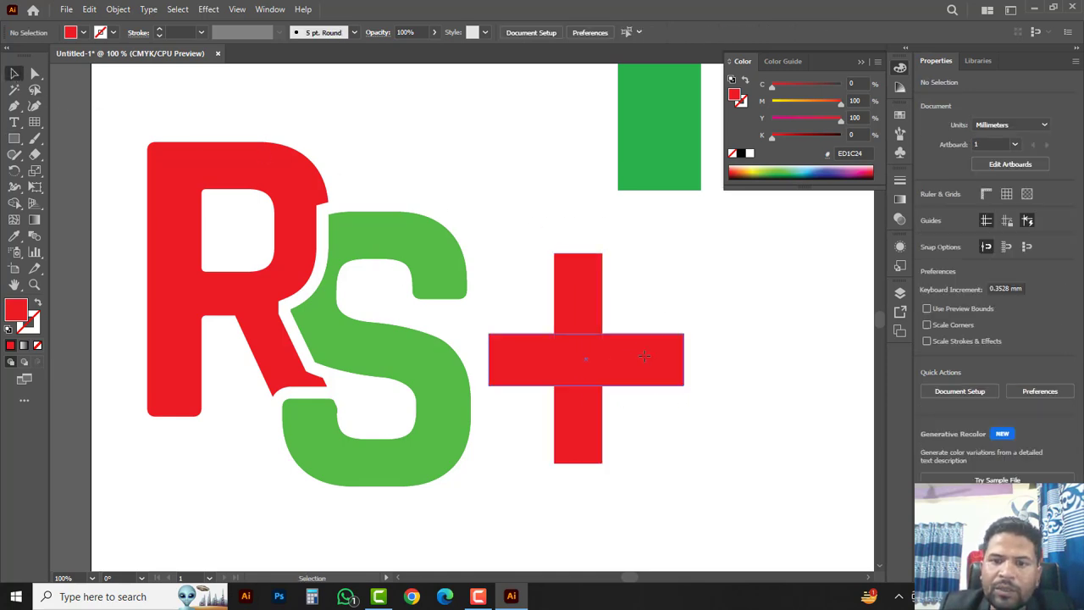
left_click(782, 170)
Select both the red vertical and green horizontal bars of the plus
left_click_drag(690, 292, 577, 361)
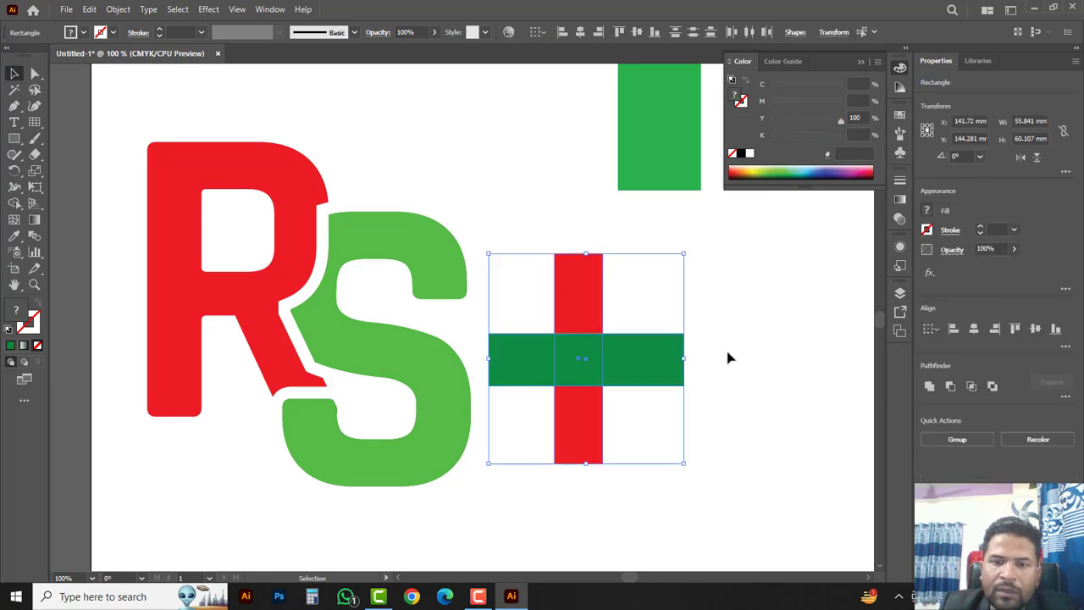
left_click(728, 357)
left_click(609, 360)
left_click(582, 293)
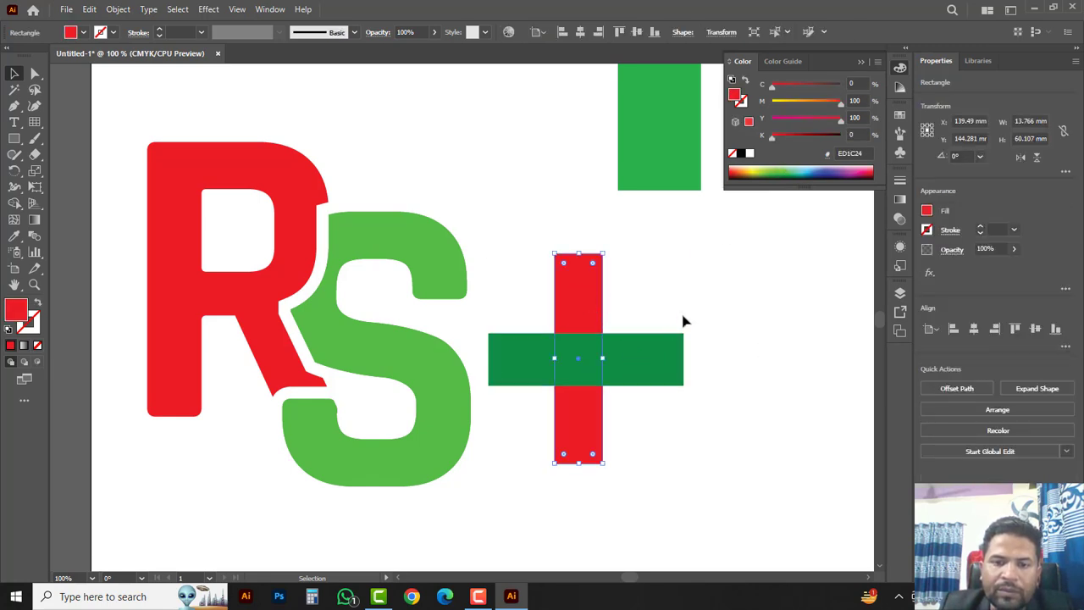
left_click(708, 312)
left_click(639, 364)
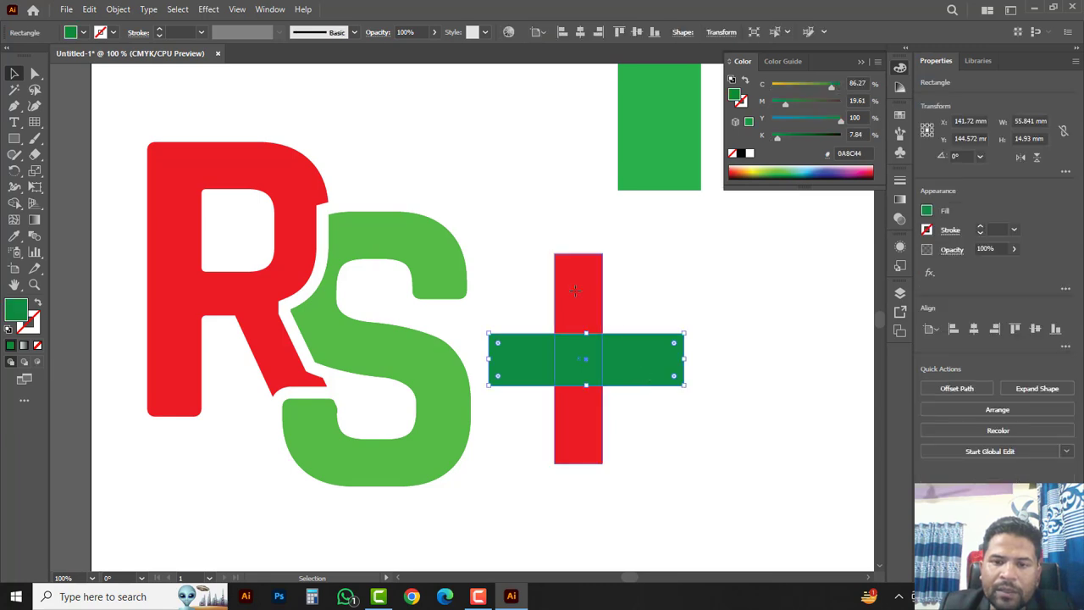
left_click(581, 298)
left_click_drag(599, 347, 559, 365)
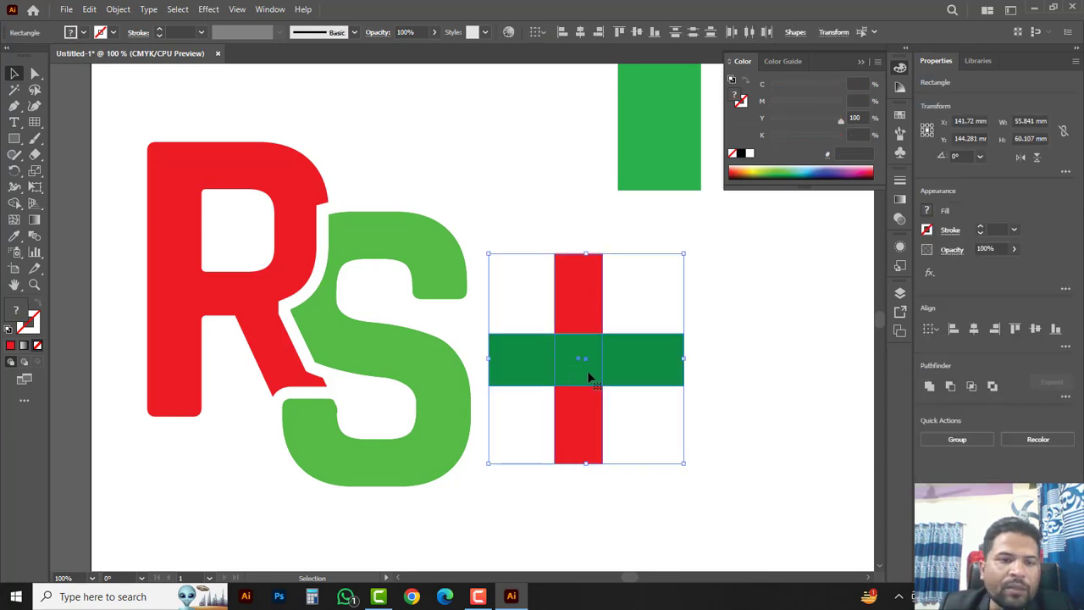
Merge the two bars into one plus with Shape Builder and move it right
left_click_drag(15, 204, 57, 209)
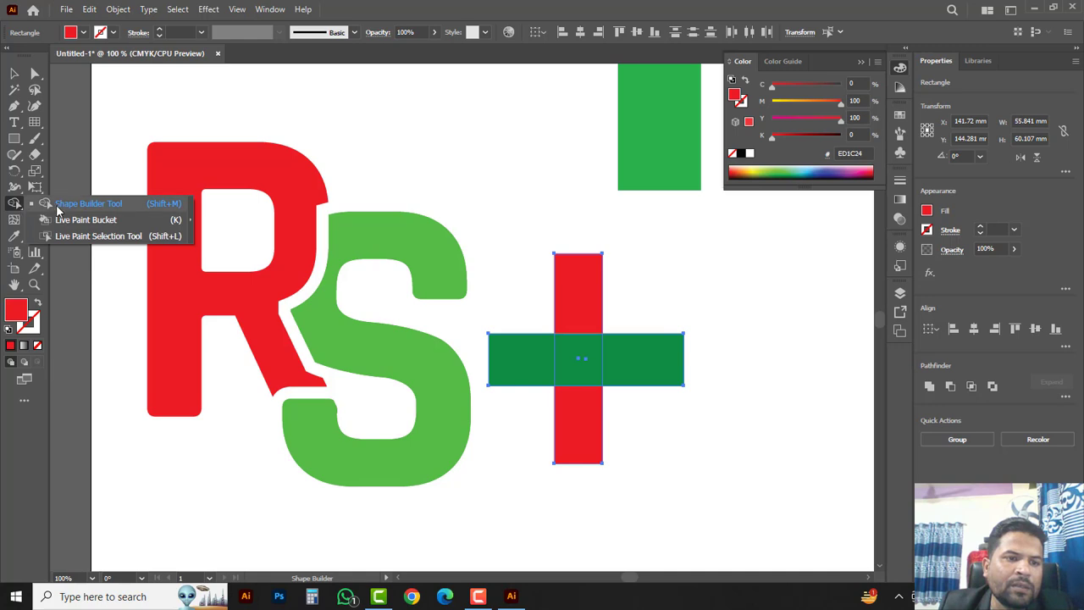
left_click(68, 208)
mouse_move(576, 428)
left_mouse_down()
mouse_move(546, 358)
mouse_move(670, 358)
left_mouse_up()
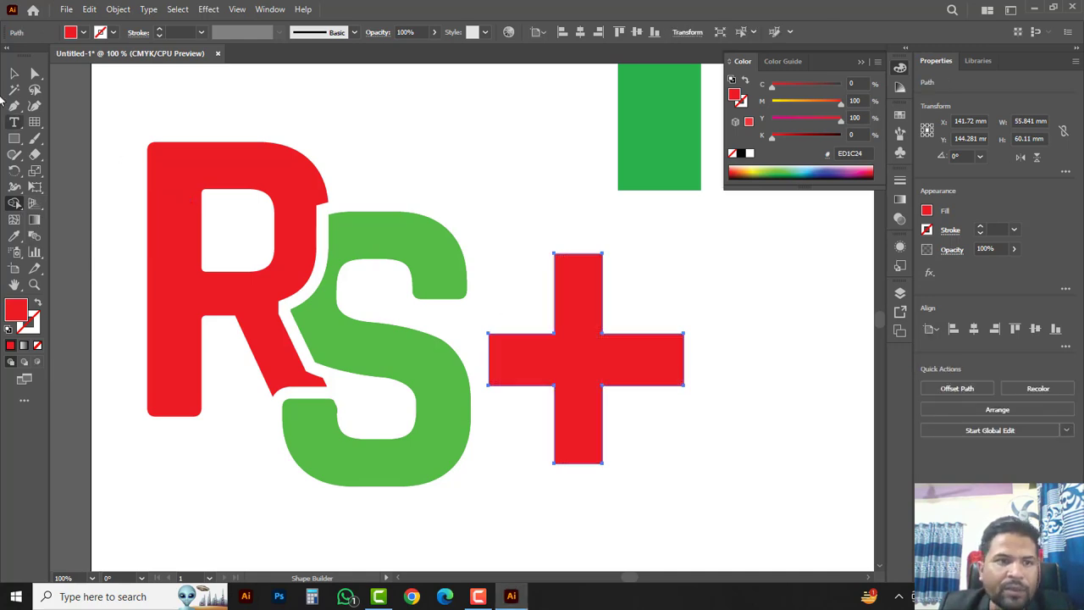
left_click(15, 74)
left_click_drag(562, 357, 607, 343)
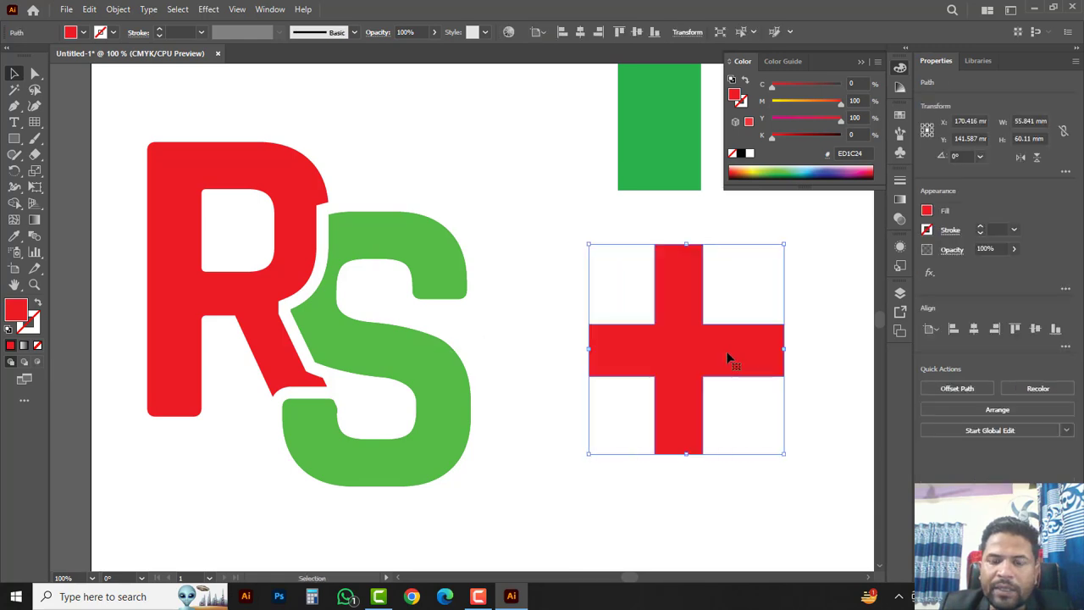
Undo the merge to restore separate bars, then select both bars
key("a")
left_click_drag(719, 345, 675, 359)
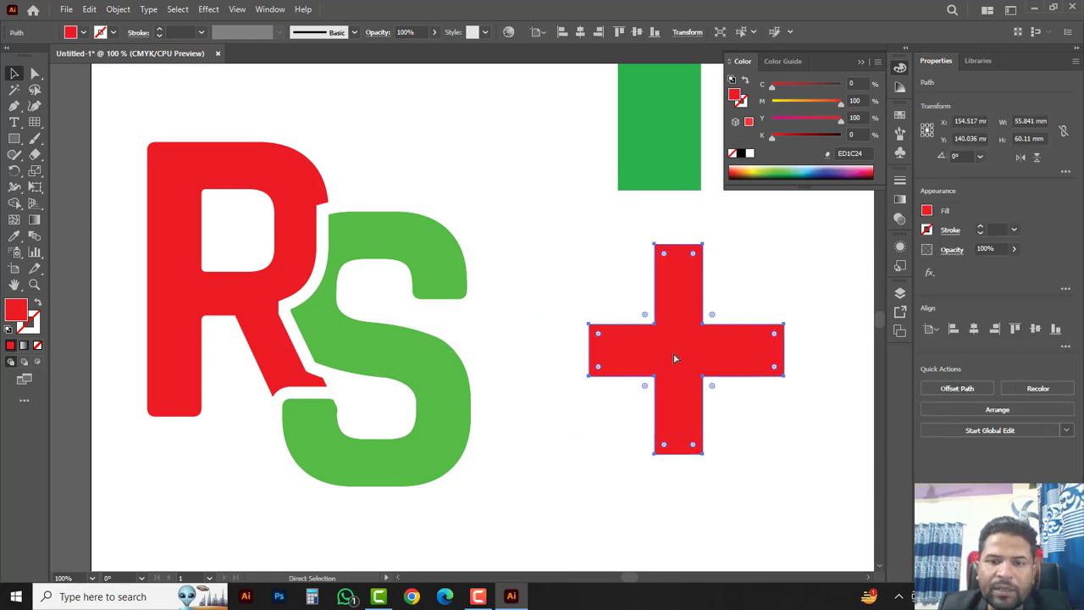
key("ctrl+z")
key("ctrl+z")
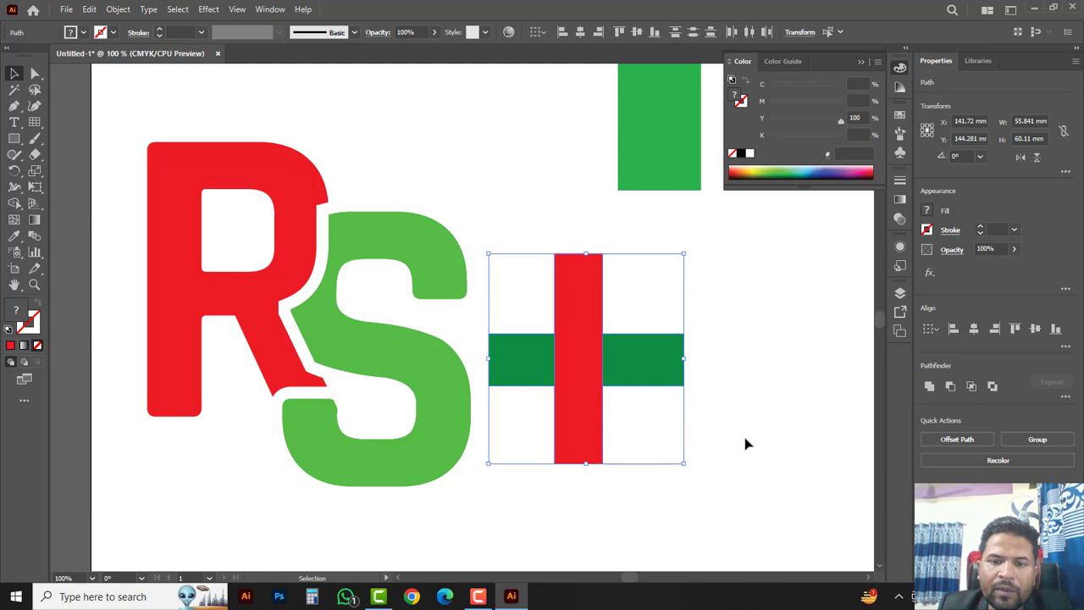
left_click(745, 443)
left_click_drag(549, 315, 545, 302)
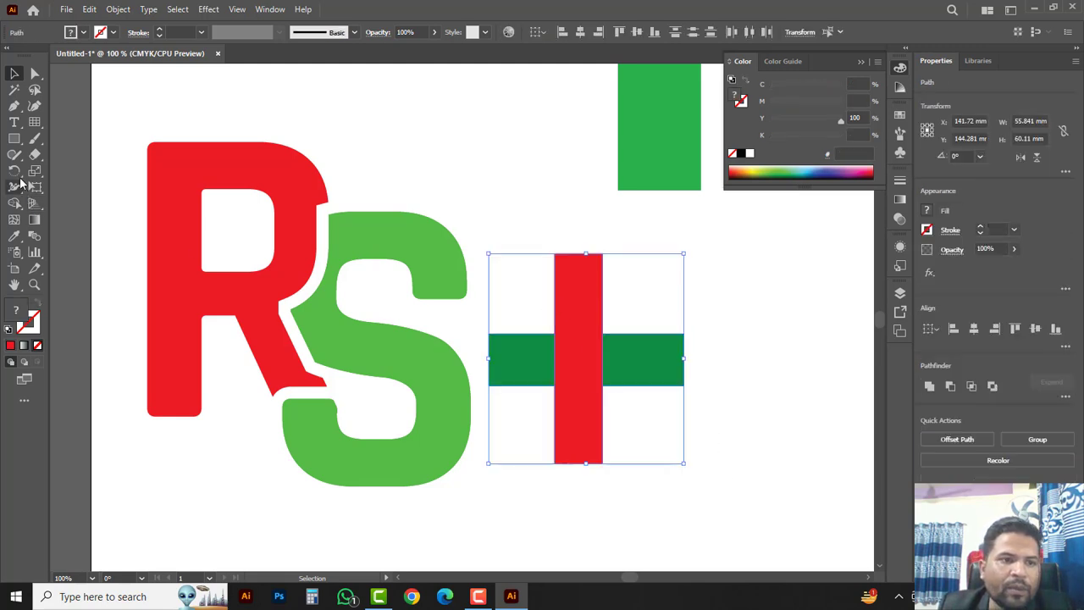
left_click(13, 203)
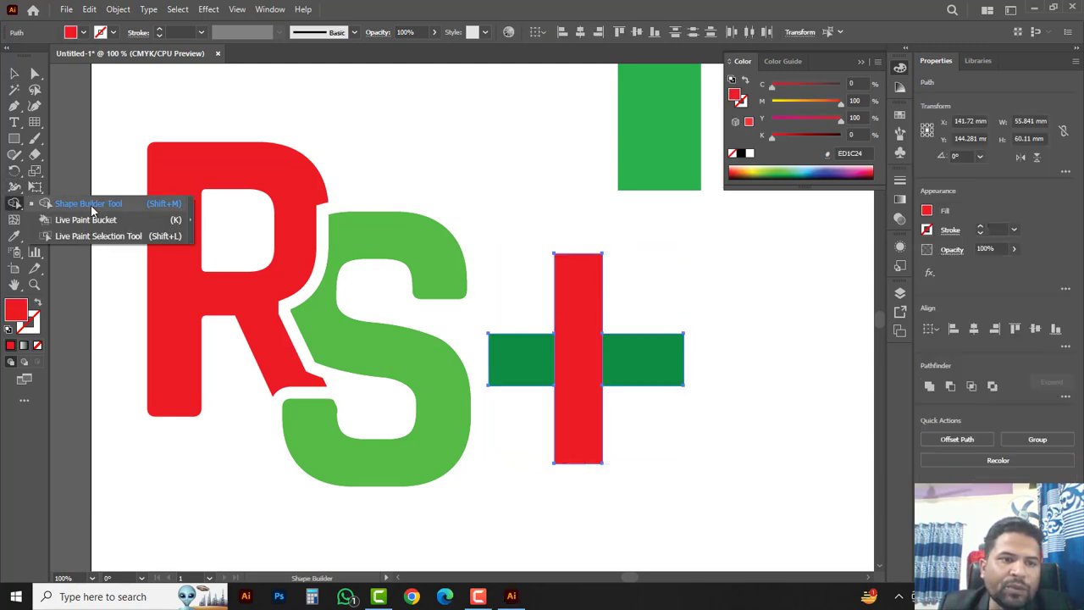
Trial-delete the red bar and green pieces with Shape Builder, undoing each attempt
left_click(93, 205)
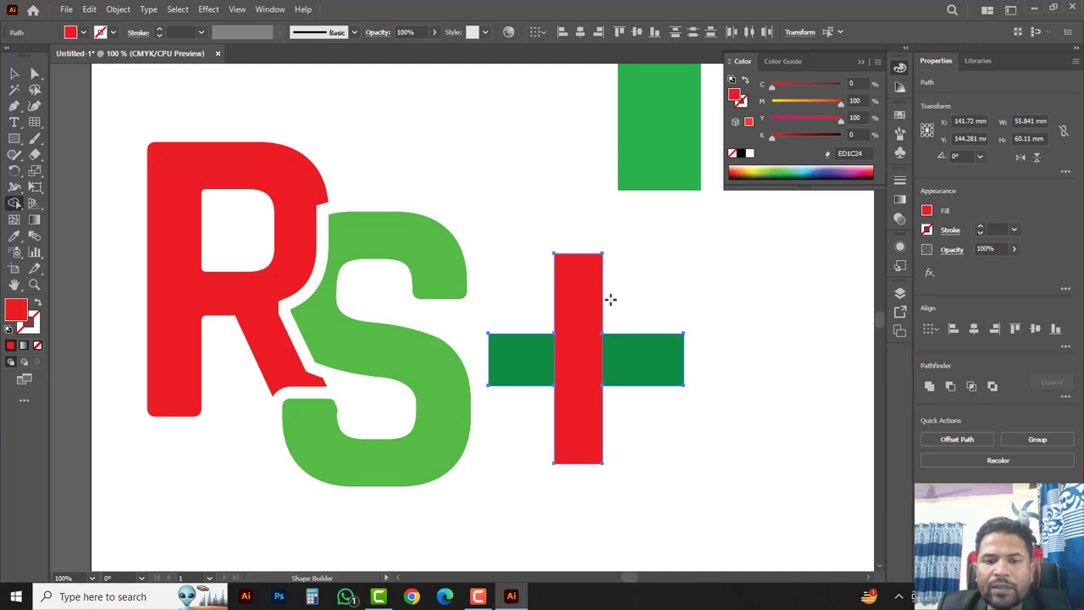
left_click_drag(581, 239, 566, 440, "alt")
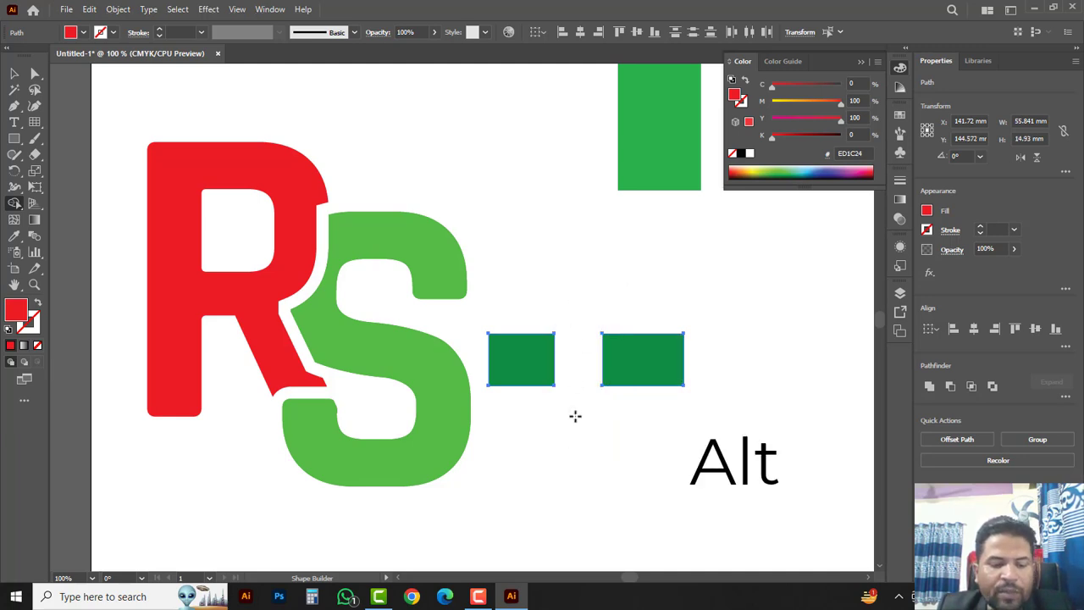
key("ctrl+g")
key("ctrl+z")
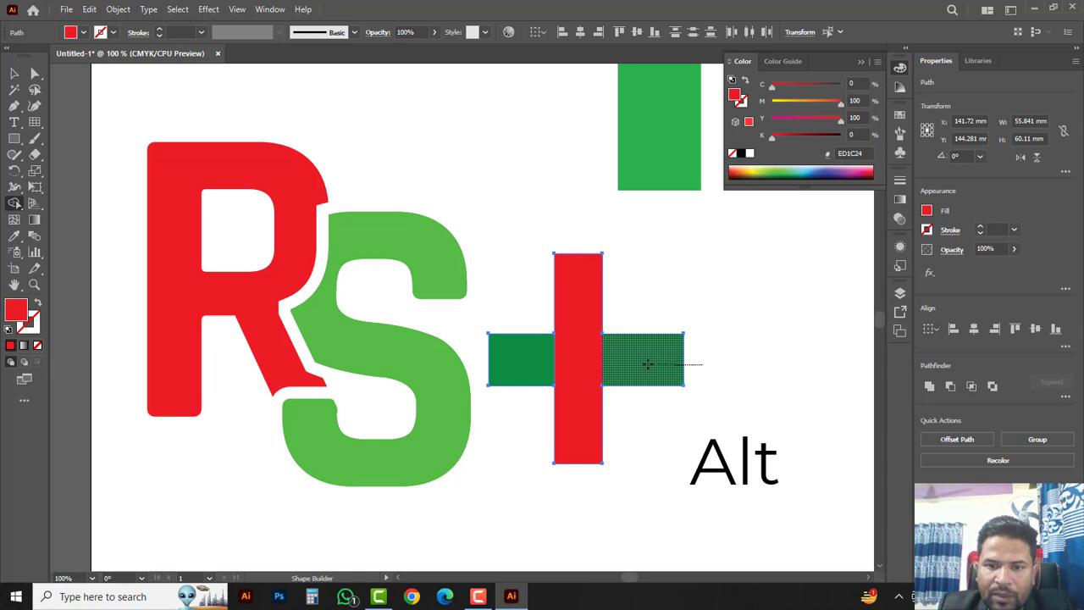
left_click(646, 364, "alt")
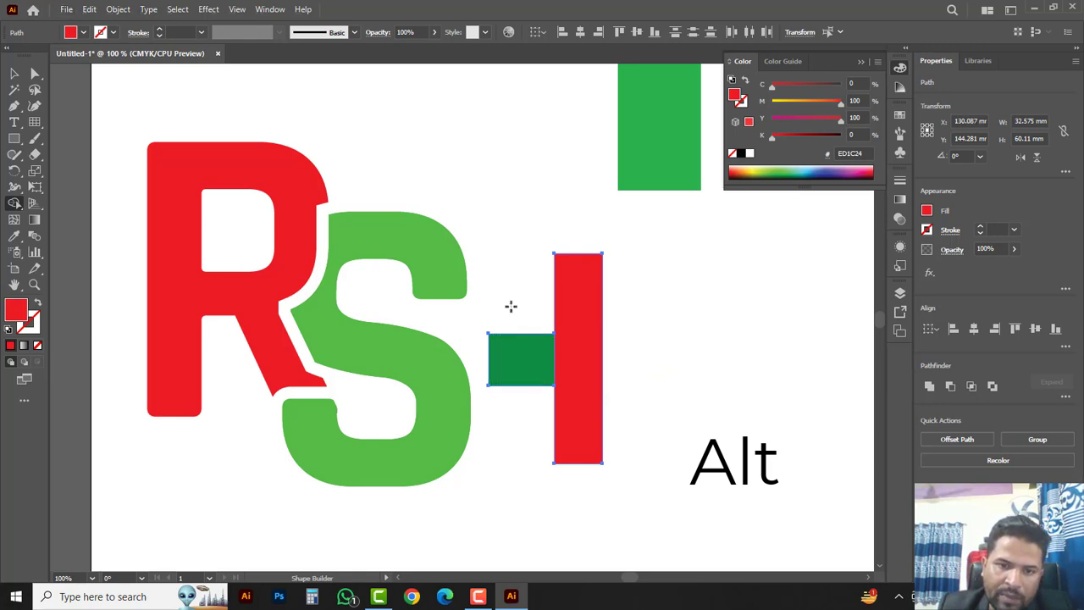
left_click(514, 360, "alt")
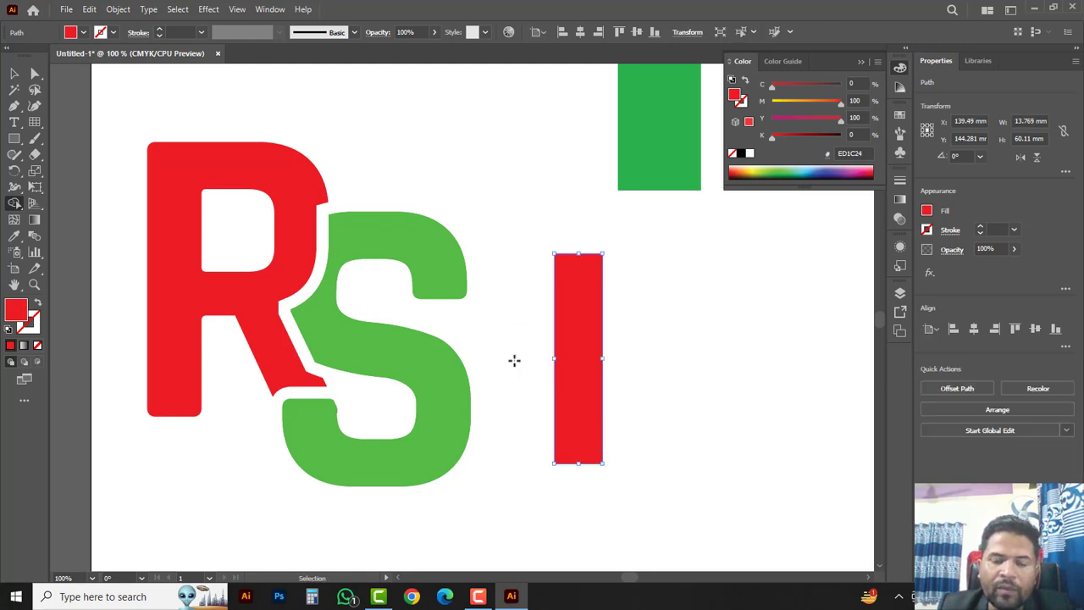
key("ctrl+z")
key("ctrl+z")
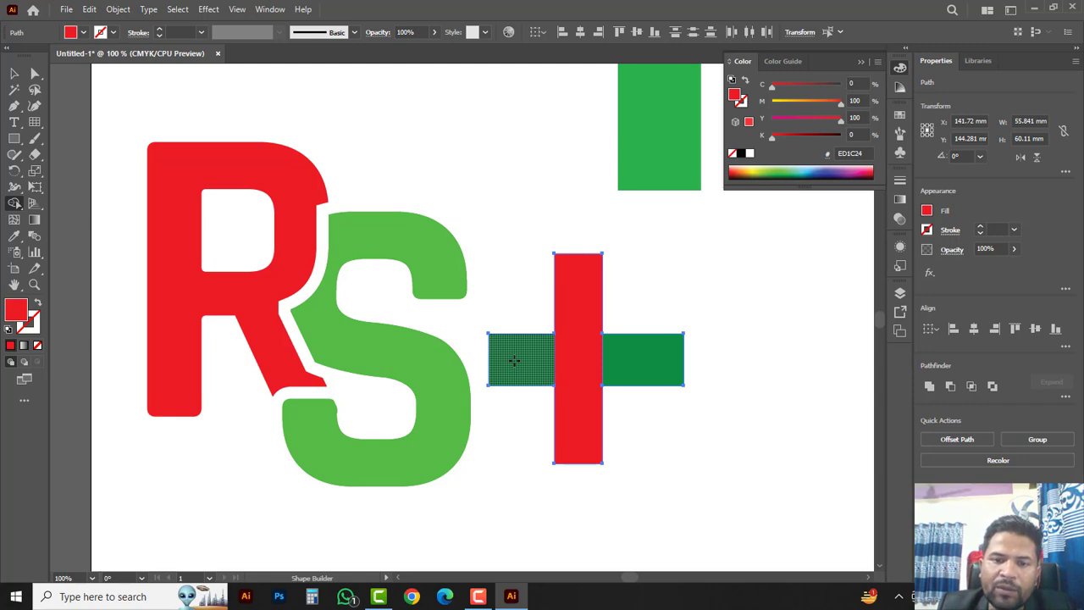
Delete the green section right of the red bar, after undoing a trial merge
left_click_drag(625, 362, 522, 364)
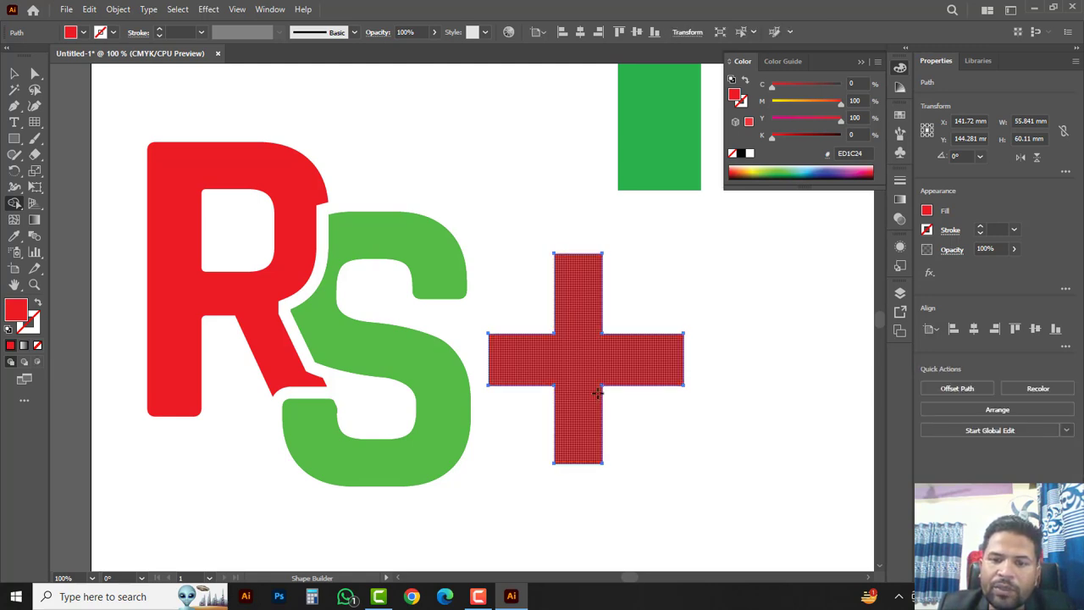
key("ctrl")
key("ctrl+z")
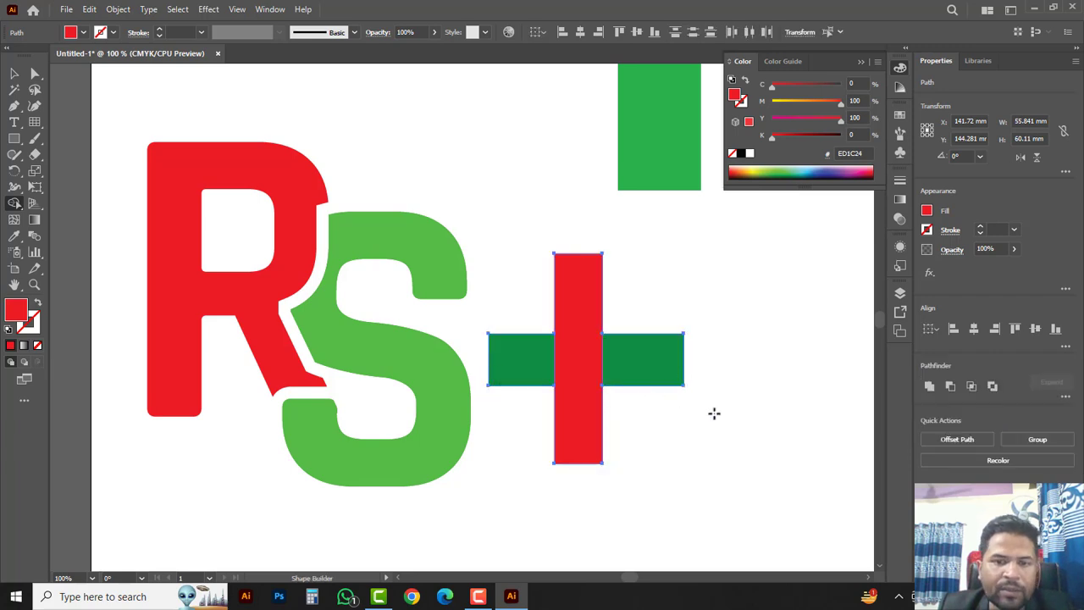
left_click_drag(737, 367, 631, 358, "alt")
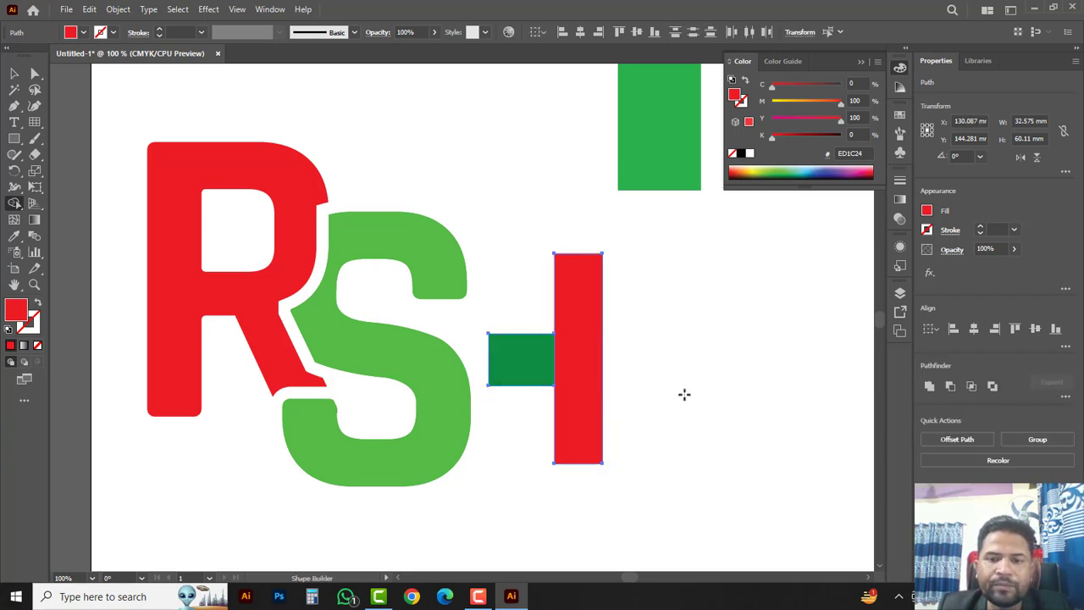
left_click(624, 339, "ctrl+alt")
left_click(563, 316, "ctrl+alt")
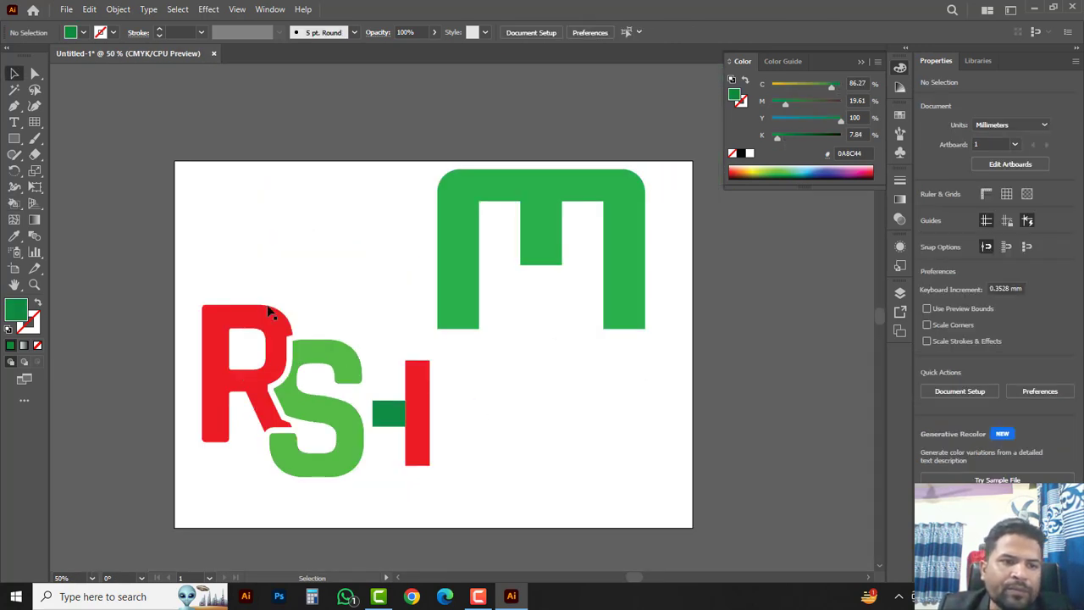
Select the M, RS and plus artwork and move it above the artboard, then deselect
left_click(14, 204)
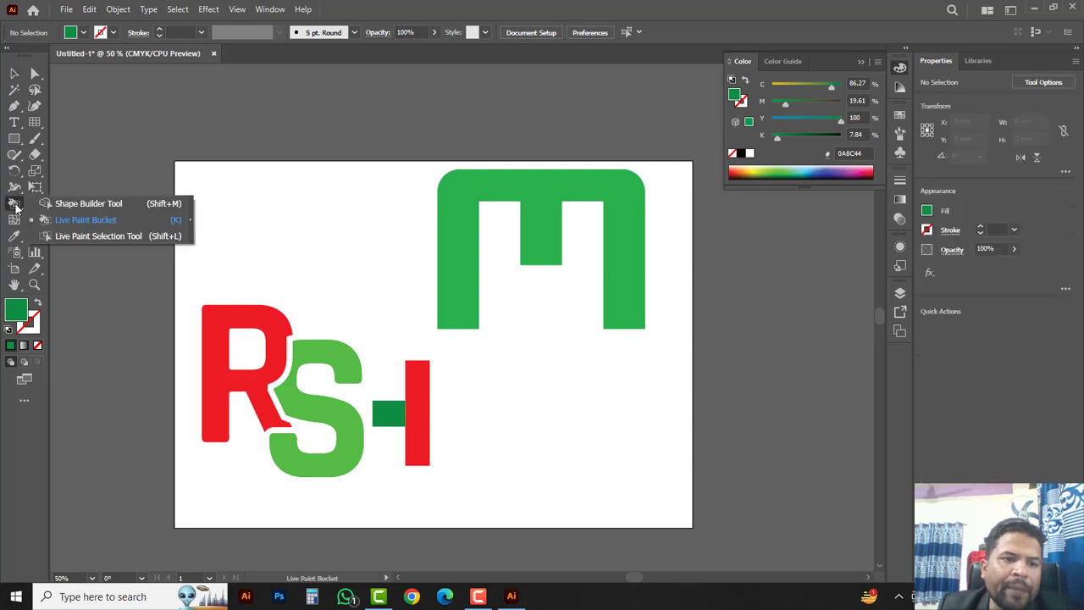
left_click(108, 225)
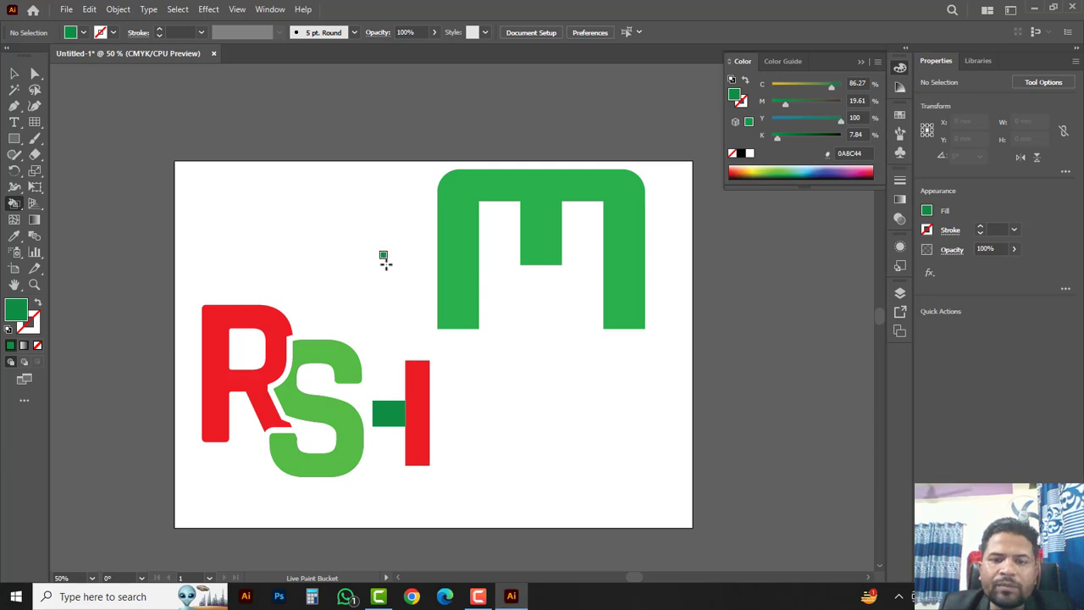
left_click(15, 75)
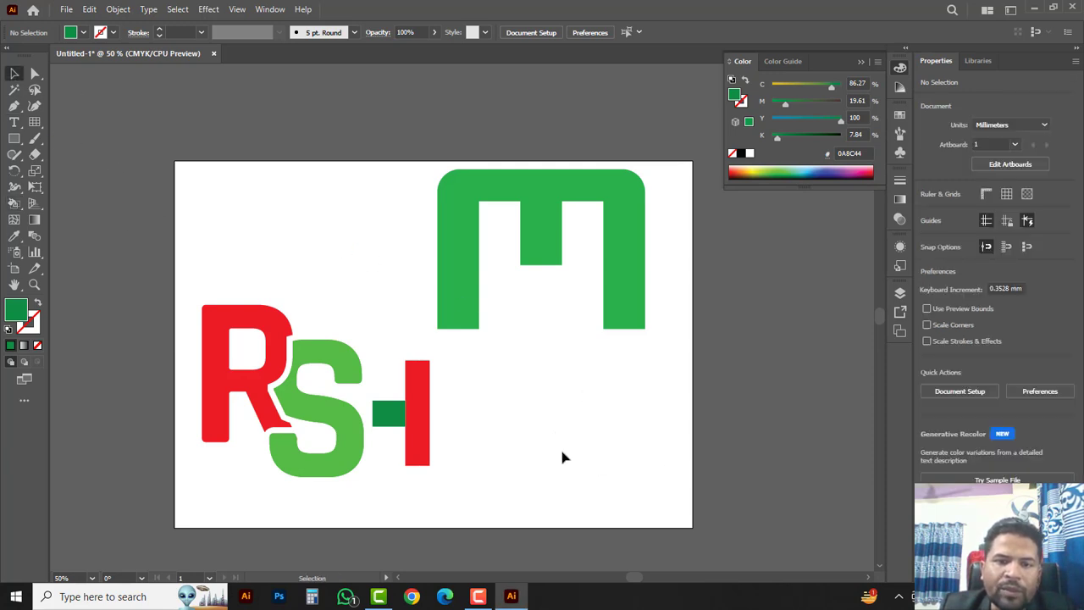
left_click_drag(562, 458, 598, 469)
left_click_drag(693, 538, 252, 240)
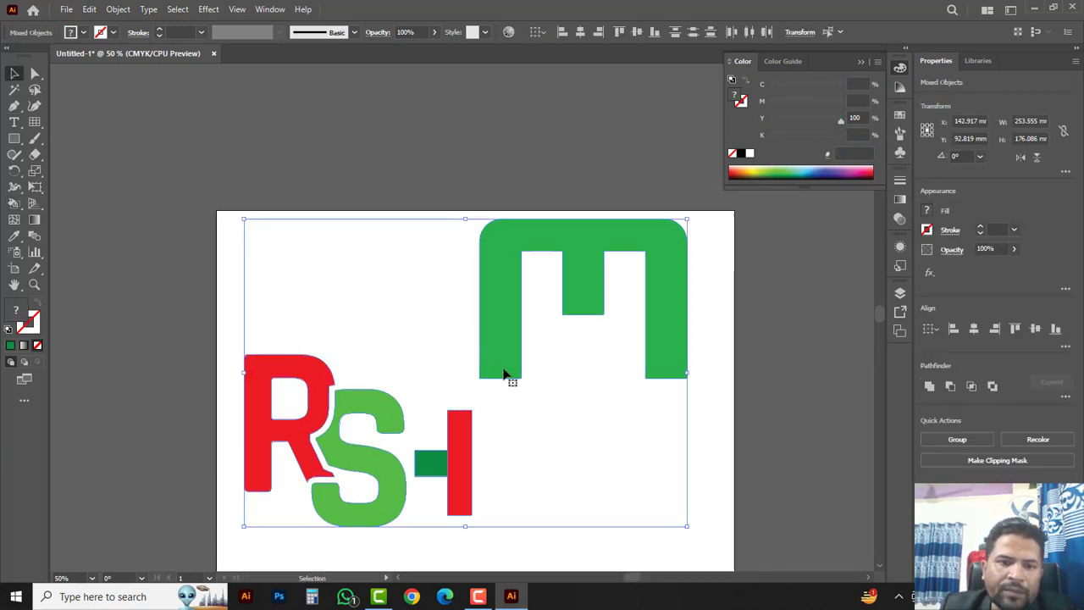
left_click_drag(506, 375, 380, 194)
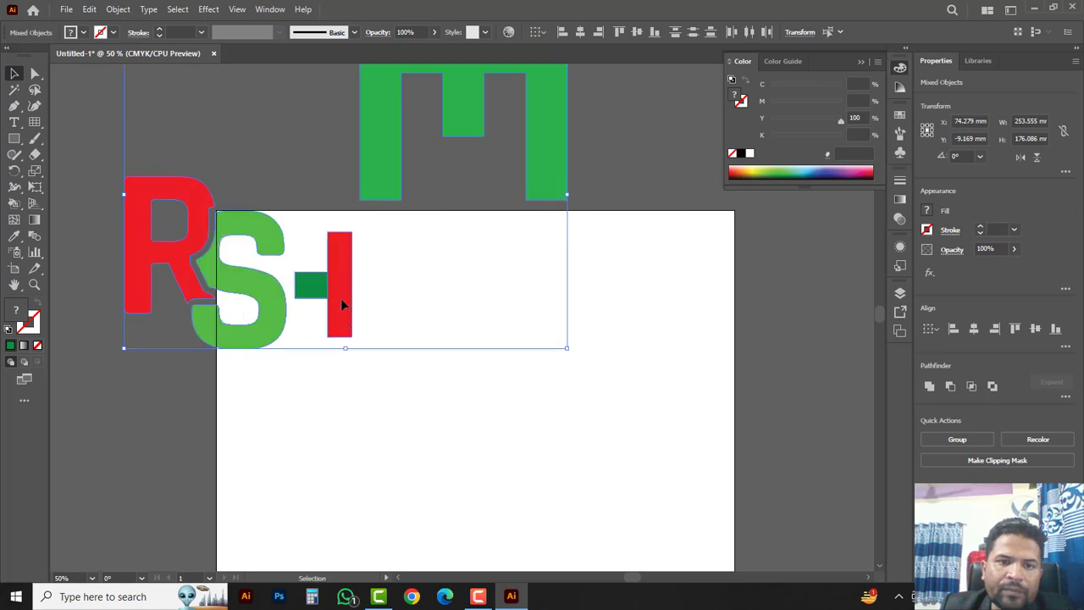
left_click_drag(341, 304, 323, 180)
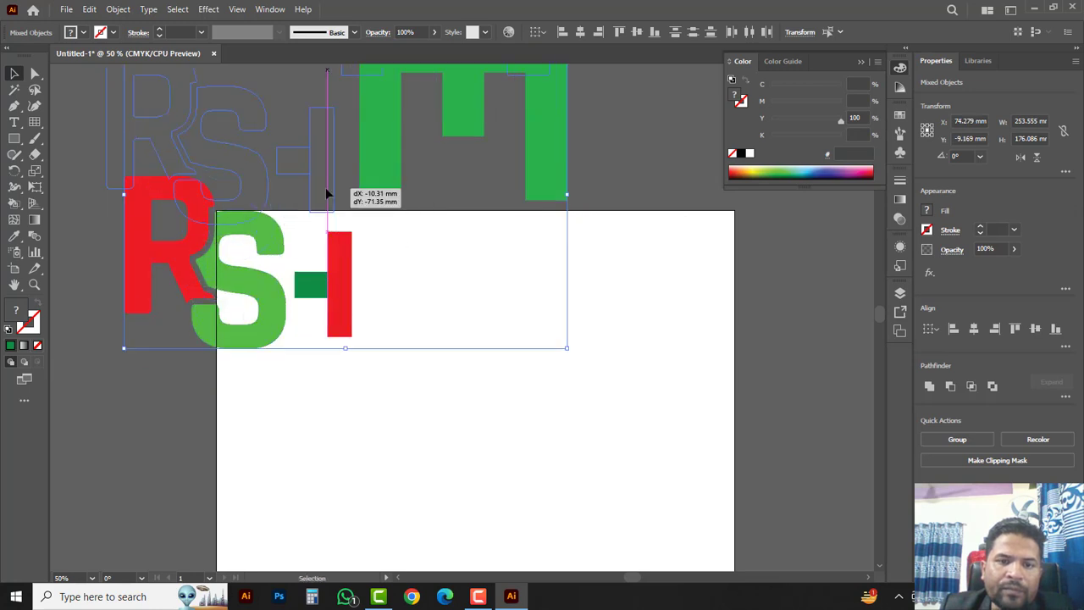
left_click(416, 370)
mouse_move(491, 429)
left_mouse_down()
mouse_move(430, 300)
mouse_move(426, 310)
left_mouse_up()
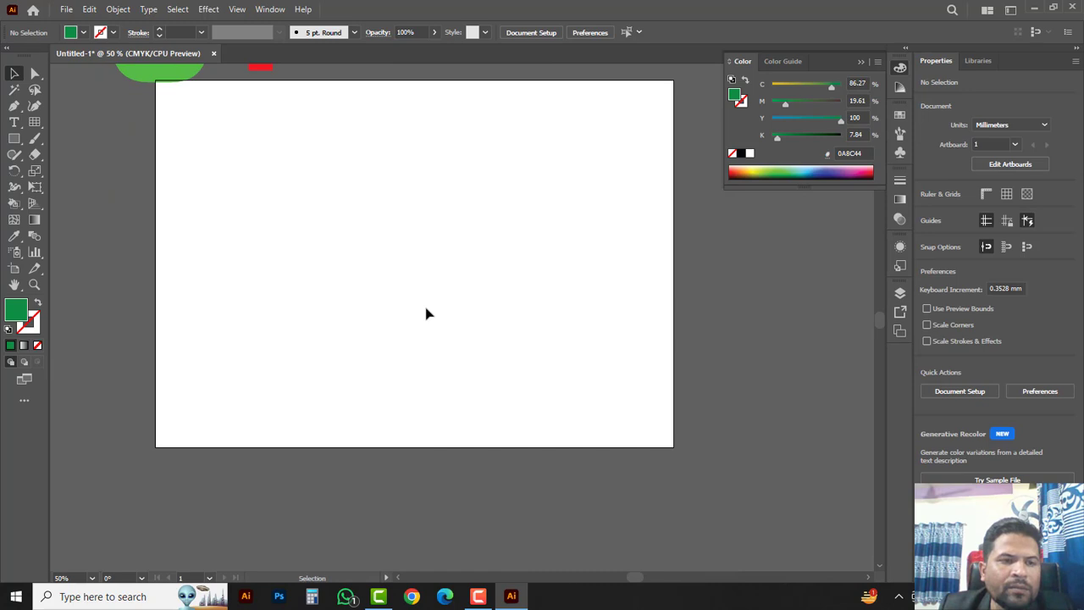
Draw a black circle in the centre of the artboard
left_click(15, 140)
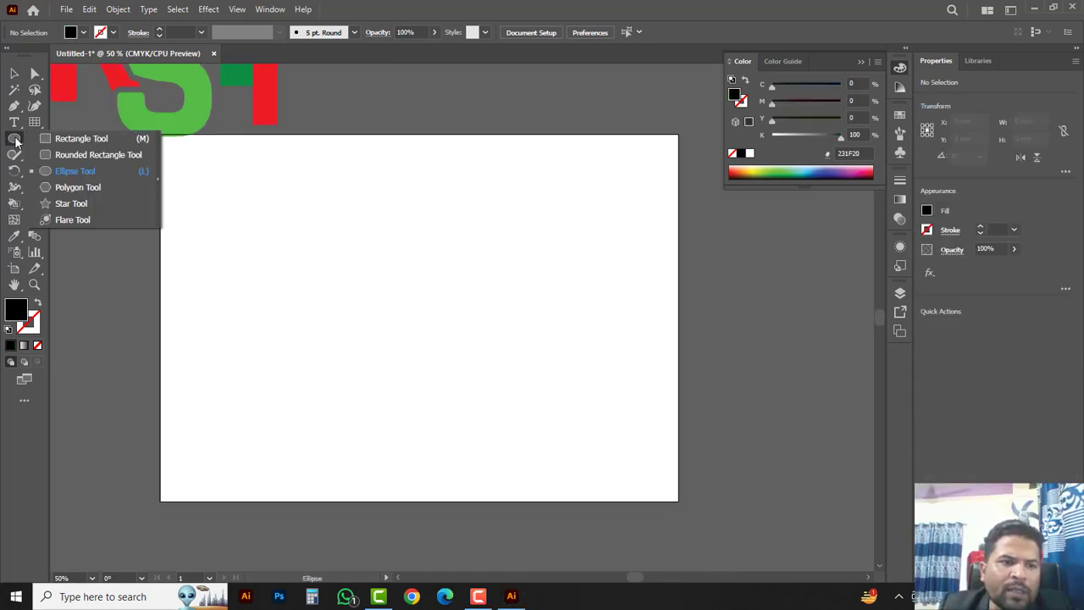
left_click(82, 173)
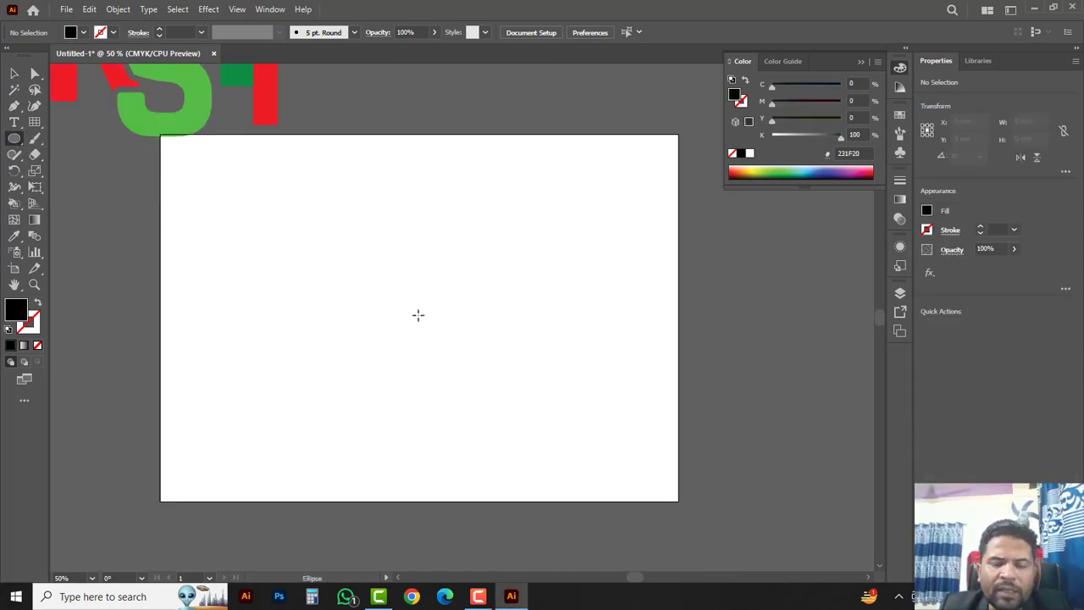
left_click_drag(419, 315, 542, 405)
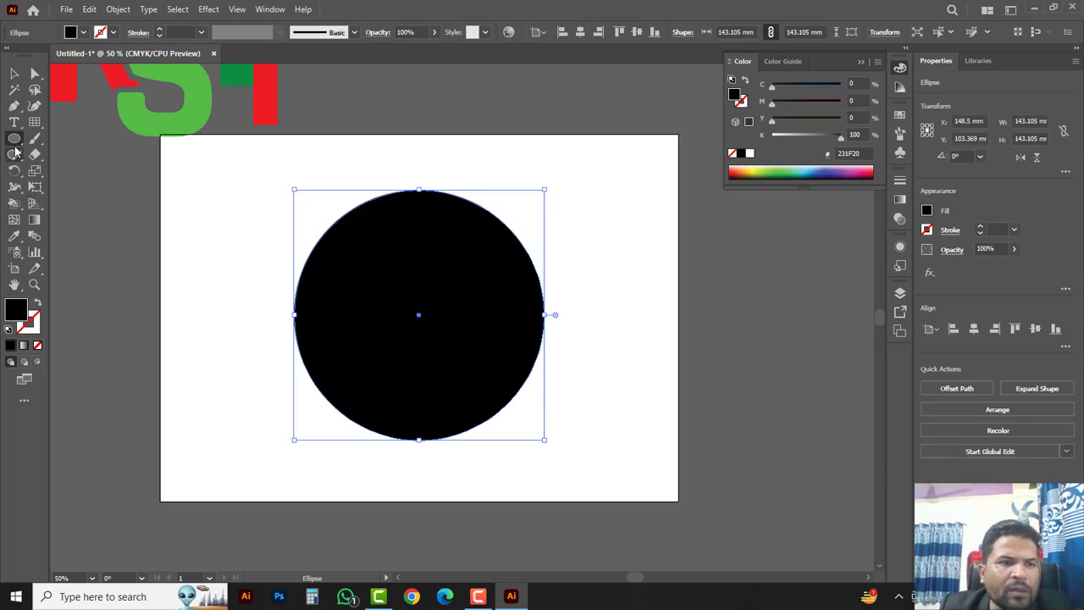
Draw three vertical and two horizontal bars across the circle, then select everything
left_click(15, 140)
left_click(81, 138)
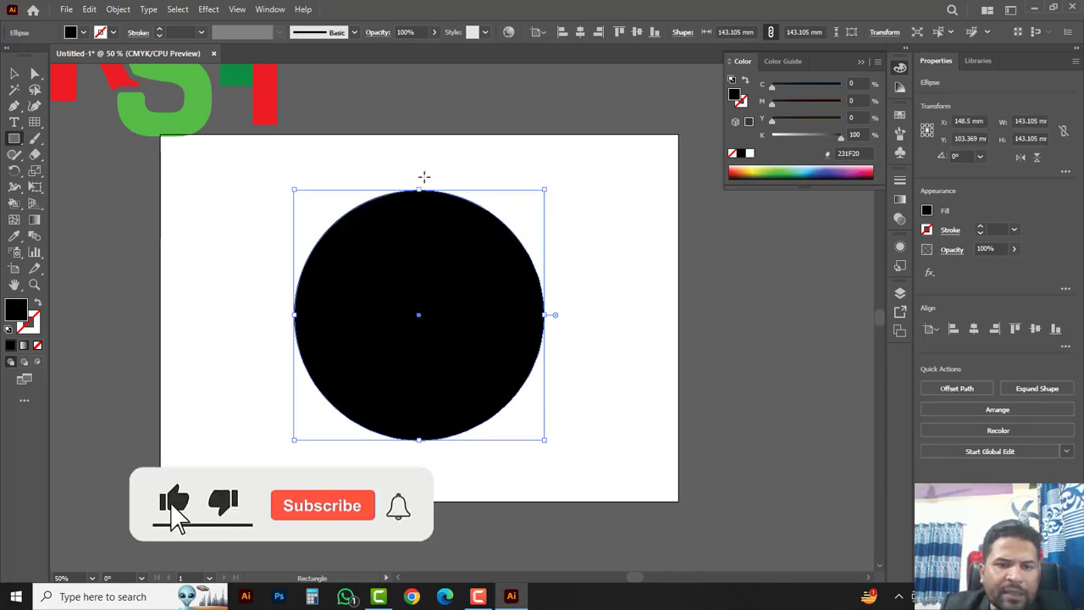
left_click_drag(344, 141, 386, 465)
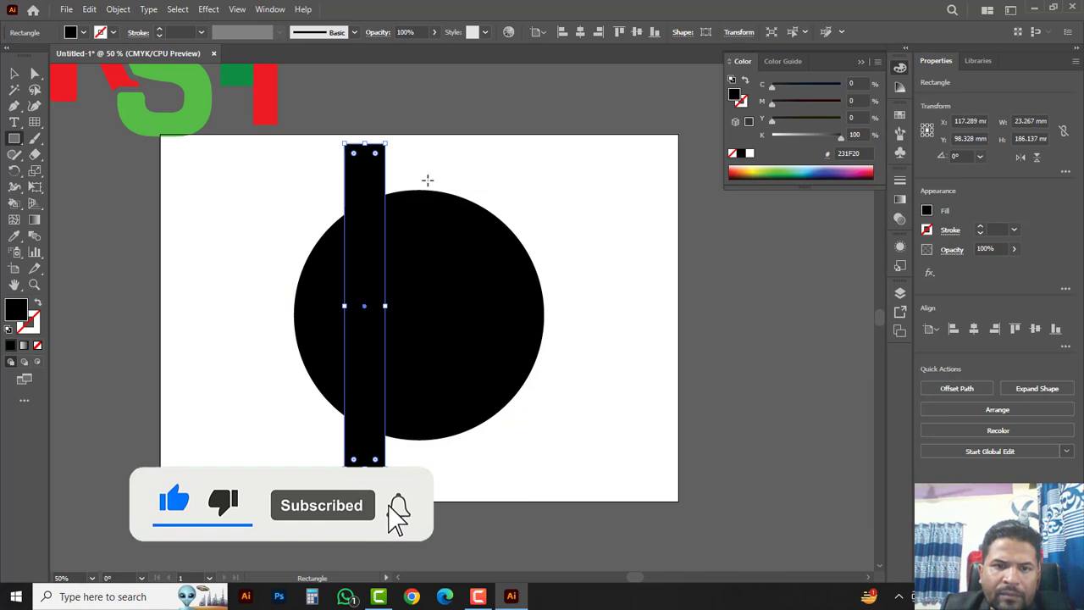
mouse_move(414, 154)
left_mouse_down()
mouse_move(430, 205)
mouse_move(450, 465)
left_mouse_up()
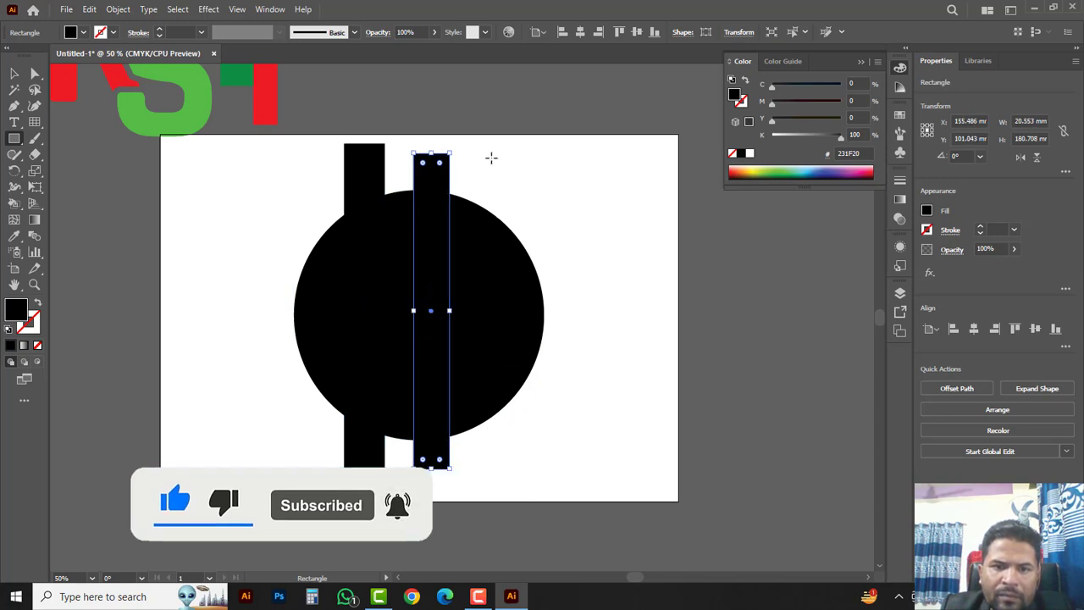
mouse_move(491, 160)
left_mouse_down()
mouse_move(532, 415)
mouse_move(515, 467)
left_mouse_up()
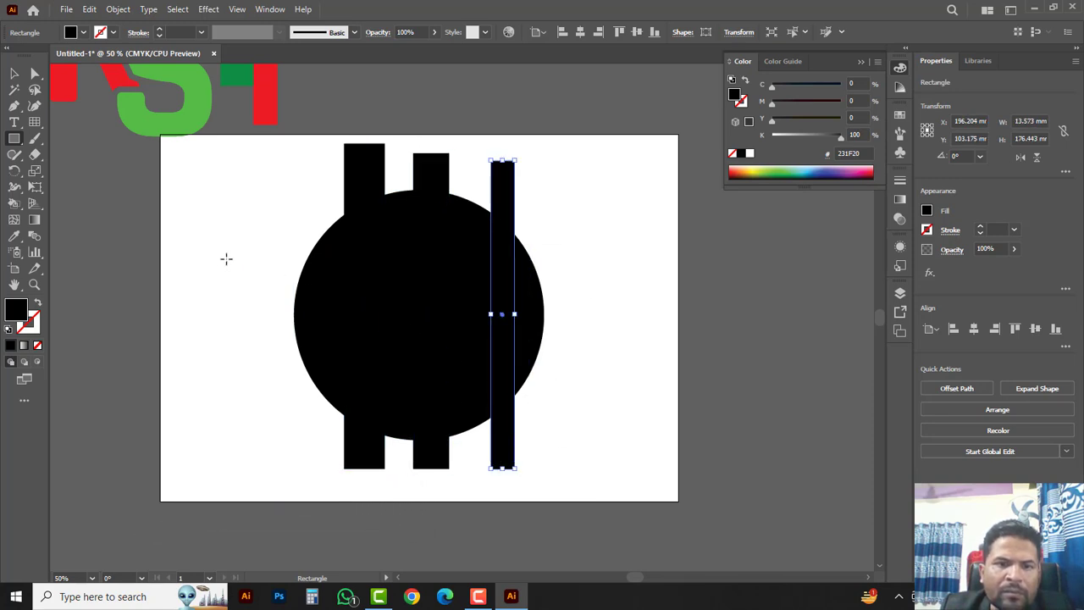
left_click_drag(217, 258, 591, 277)
left_click_drag(249, 311, 603, 371)
left_click(14, 74)
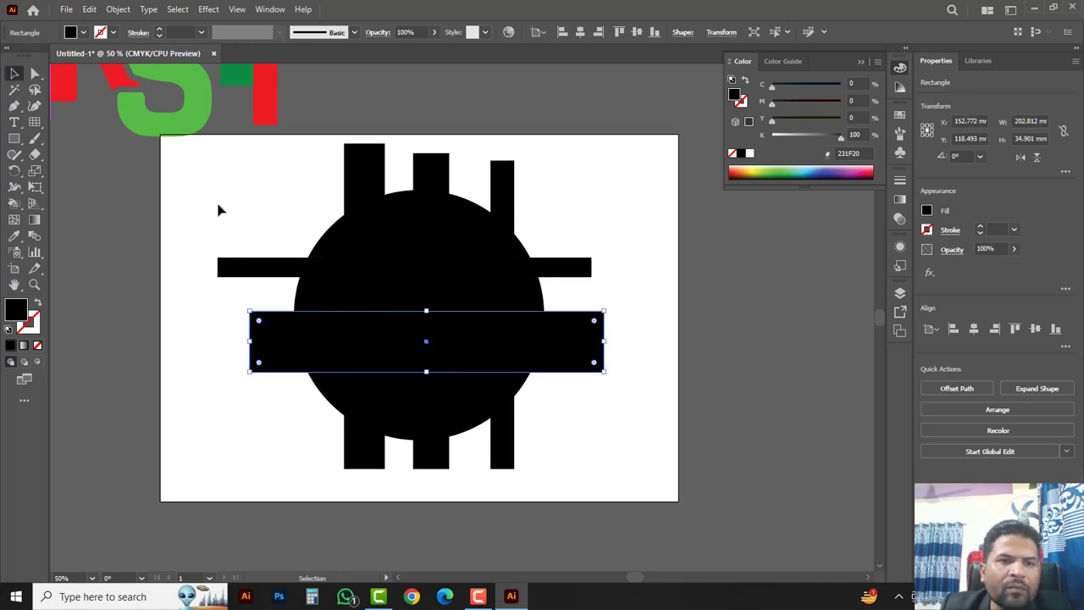
left_click_drag(241, 178, 603, 418)
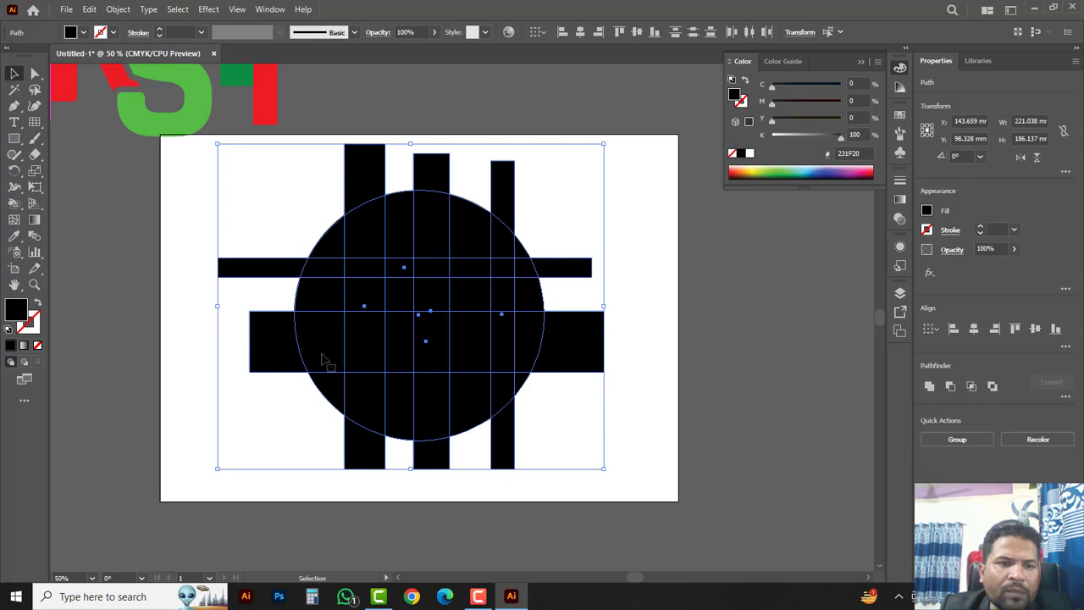
Make a Live Paint group with the Live Paint Bucket, painting the top-left cell red
left_click(14, 204)
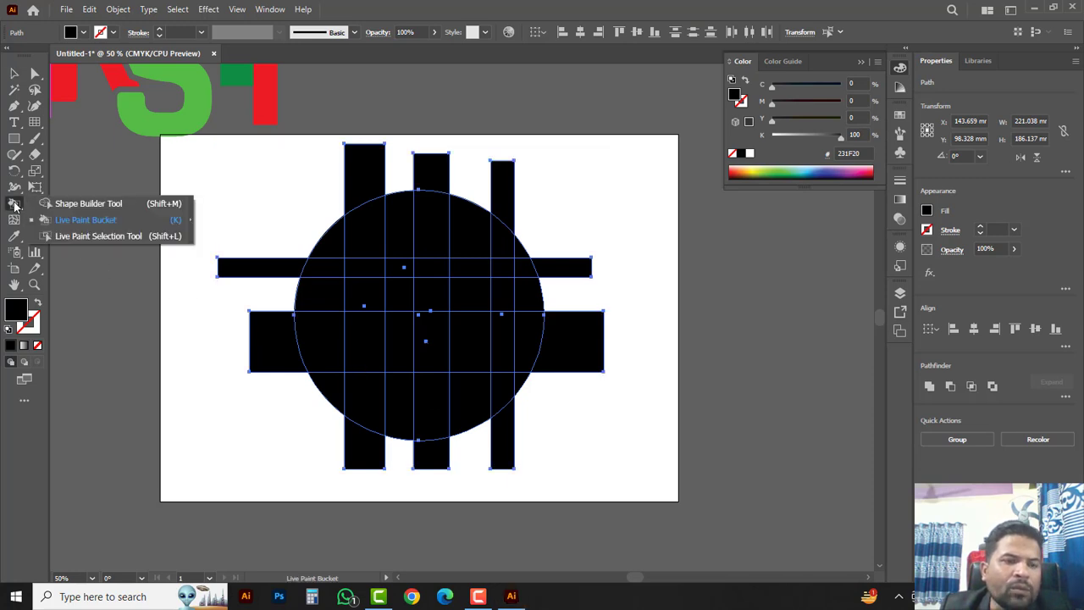
left_click(107, 222)
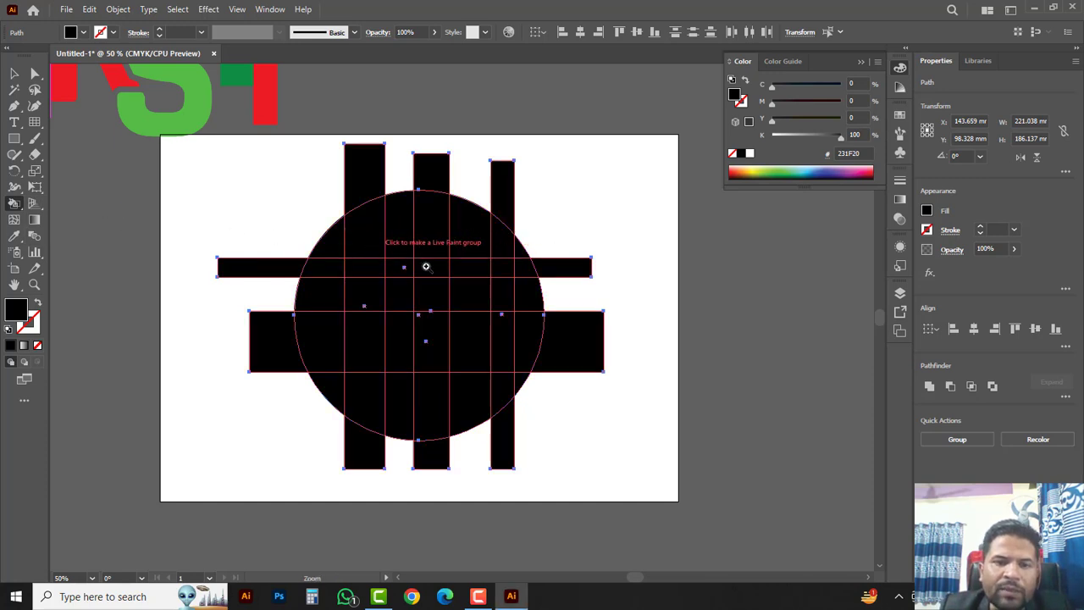
key("ctrl+plus")
left_click_drag(387, 280, 370, 239)
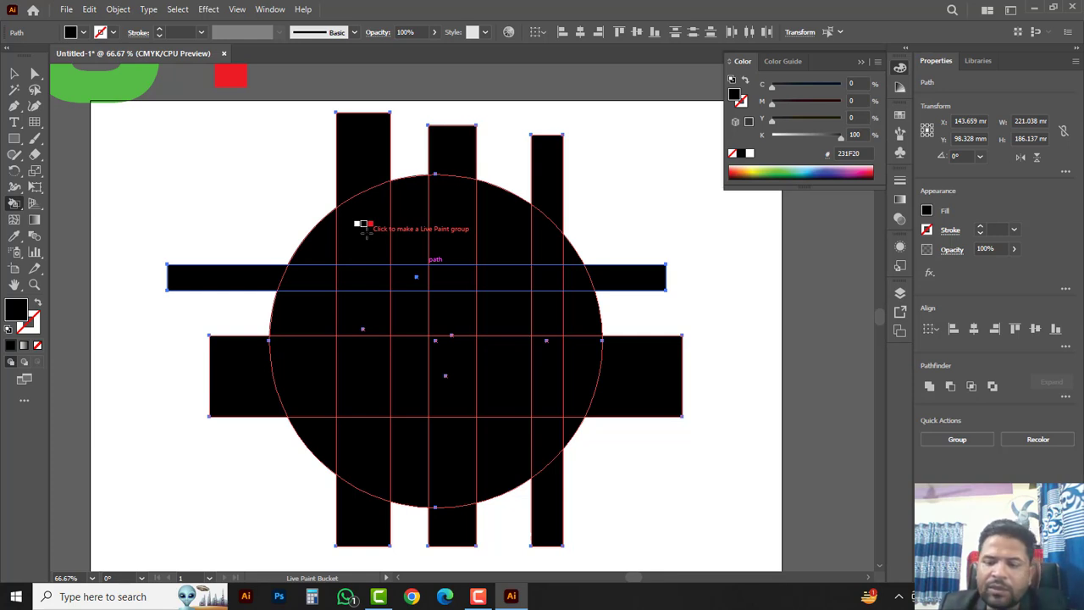
key("Right")
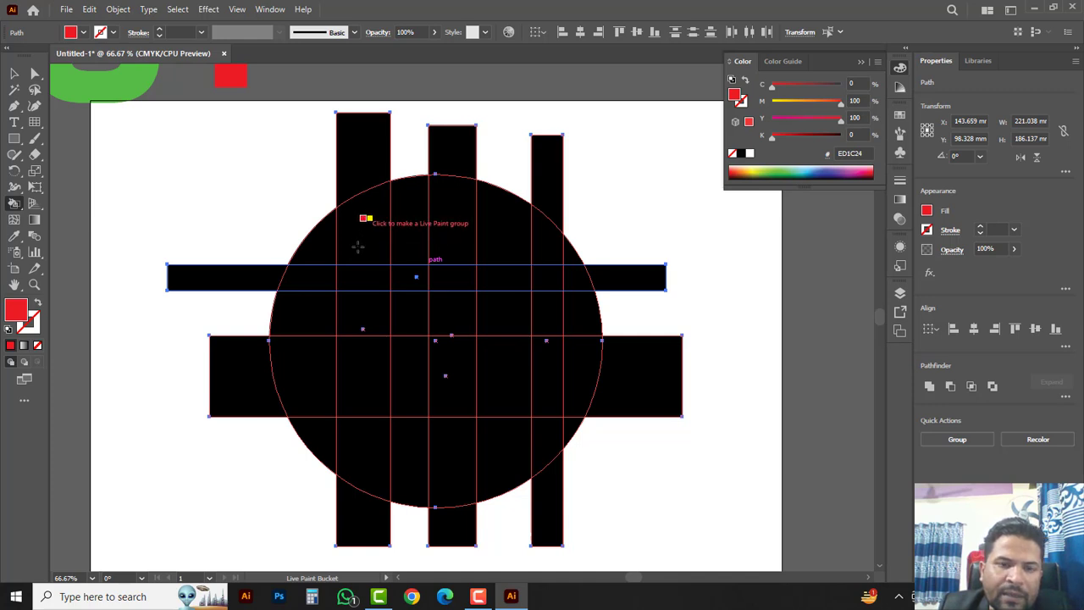
left_click(361, 233)
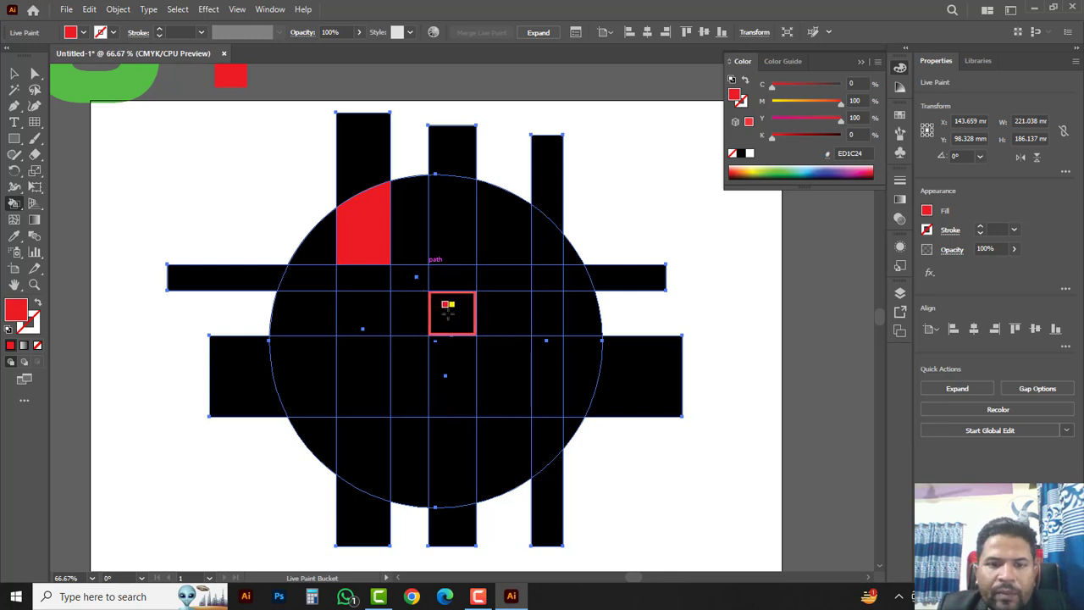
Paint the cell above centre yellow and three cells green
key("Right")
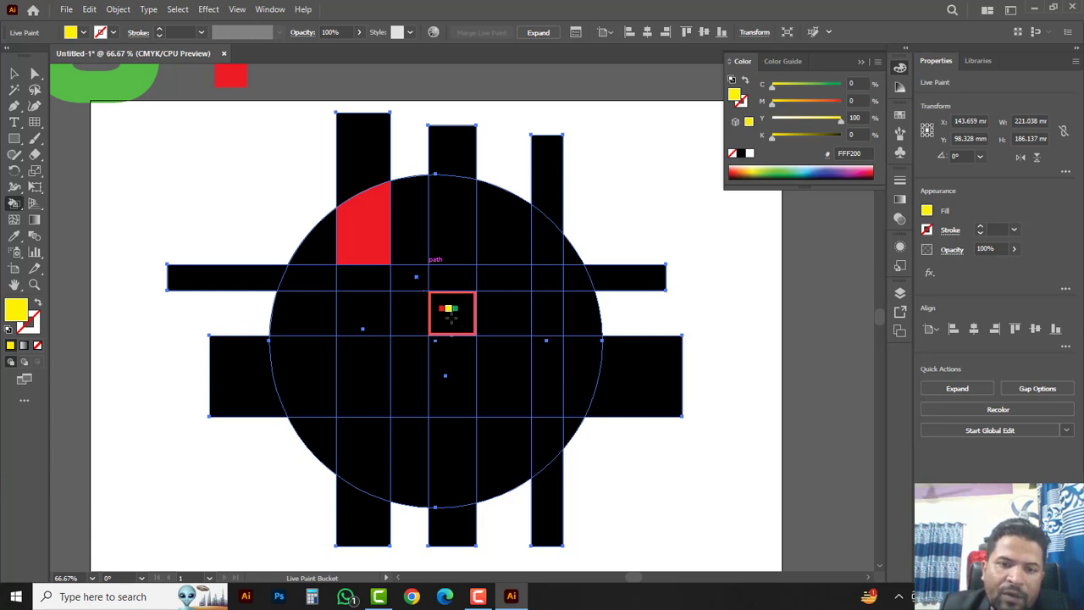
left_click(452, 313)
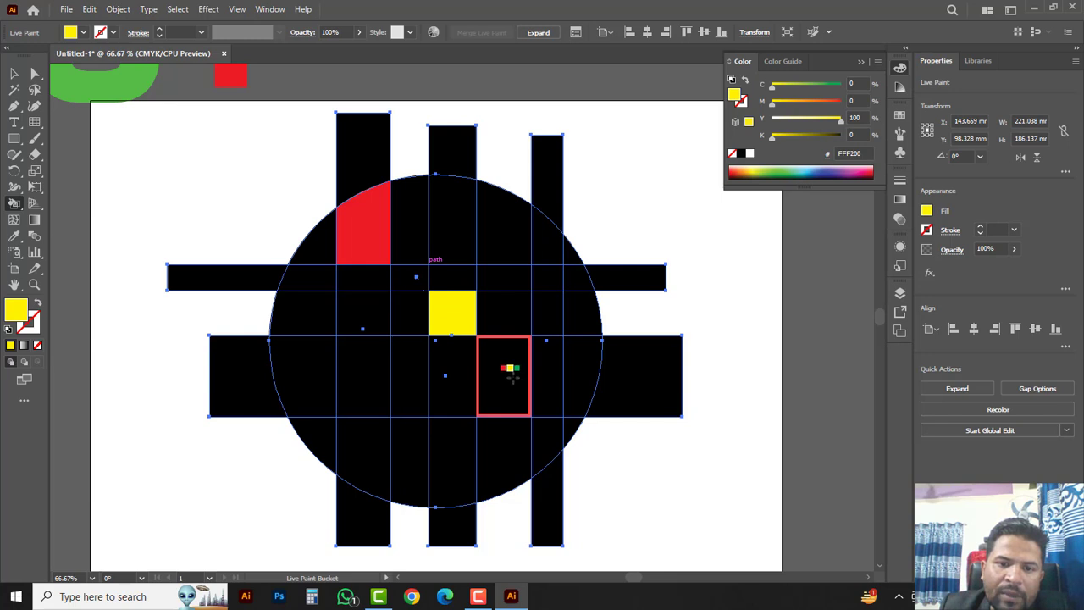
key("Right")
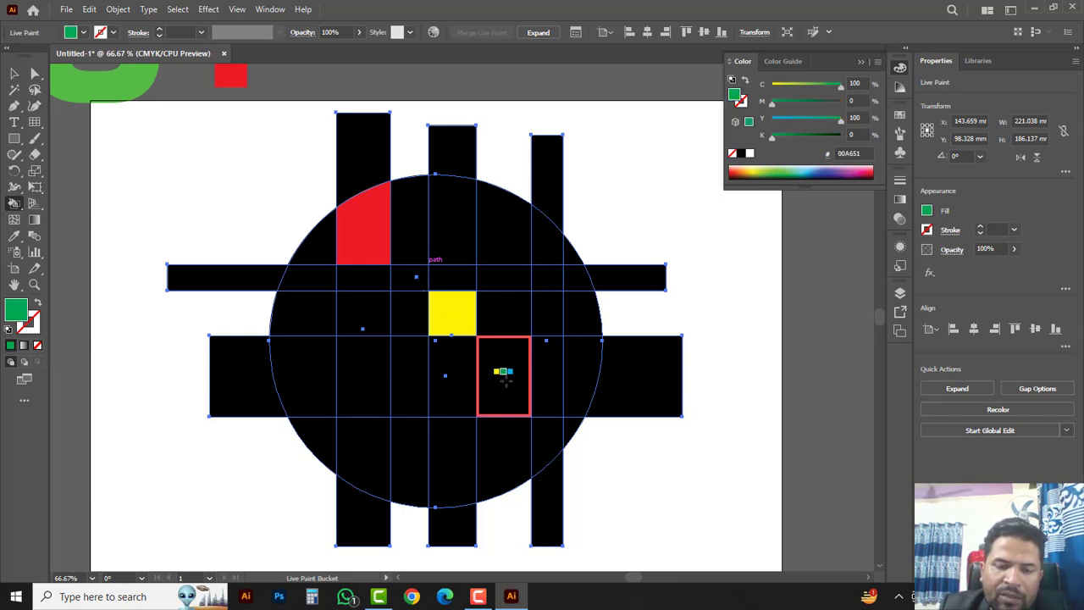
left_click(505, 379)
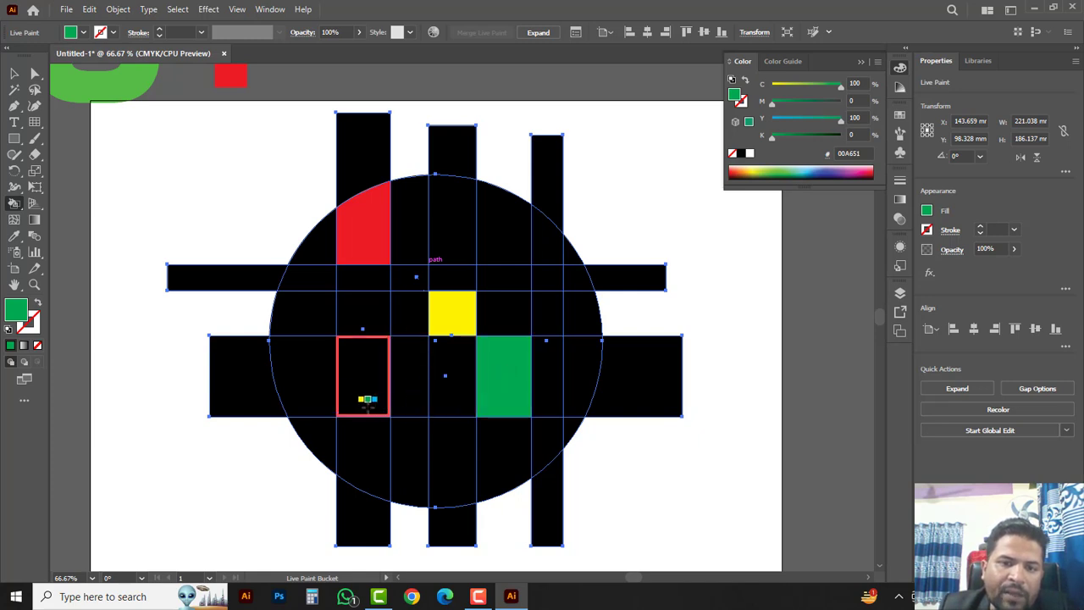
left_click(373, 452)
left_click(307, 372)
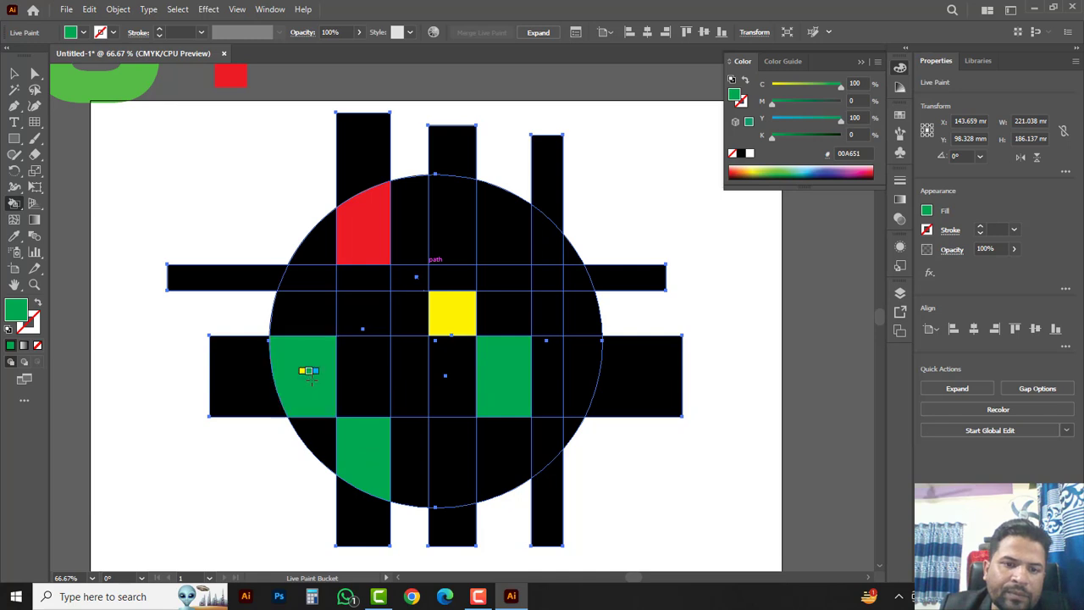
Paint cells cyan, dark blue, magenta and dark red around the circle
key("Right")
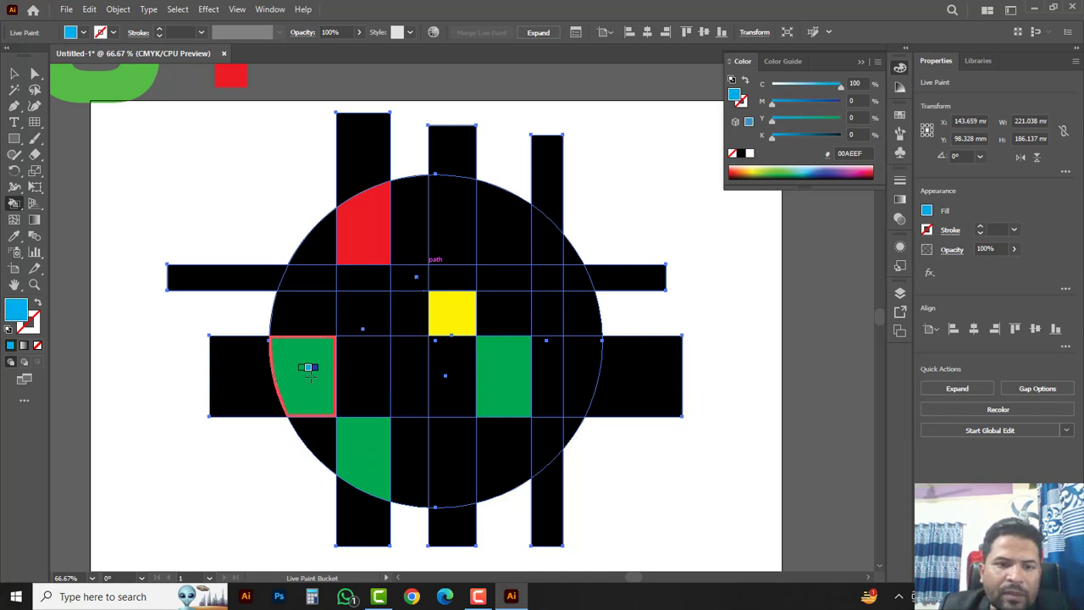
left_click(412, 377)
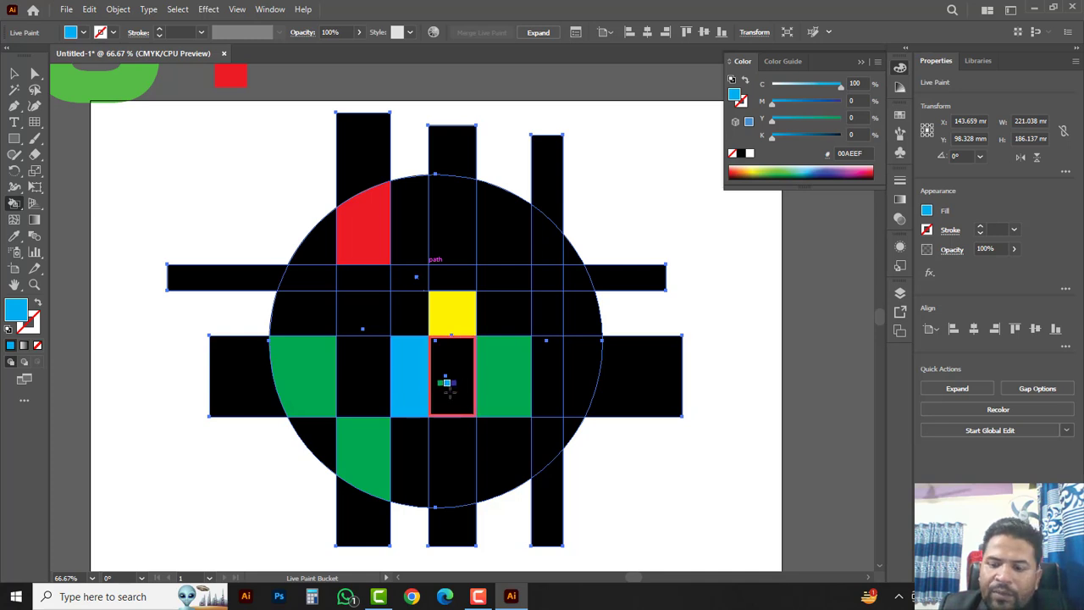
key("Right")
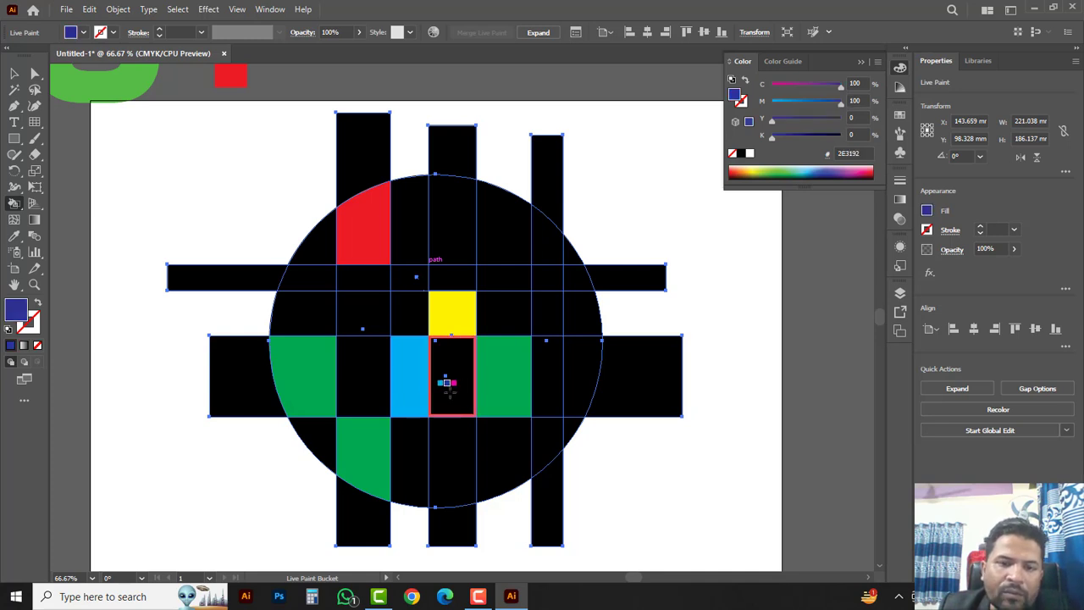
left_click(446, 383)
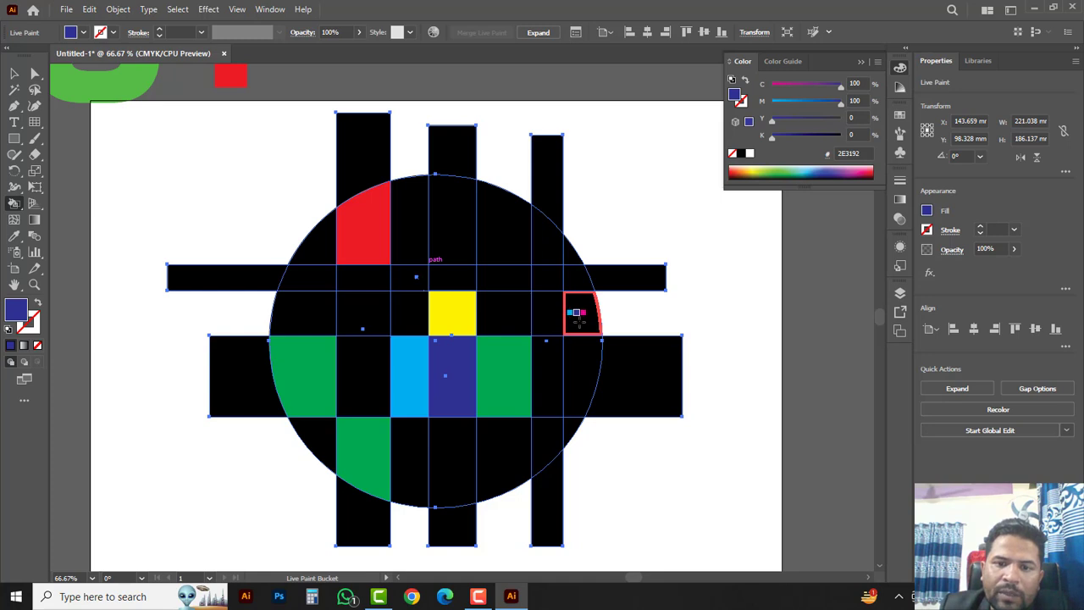
key("Right")
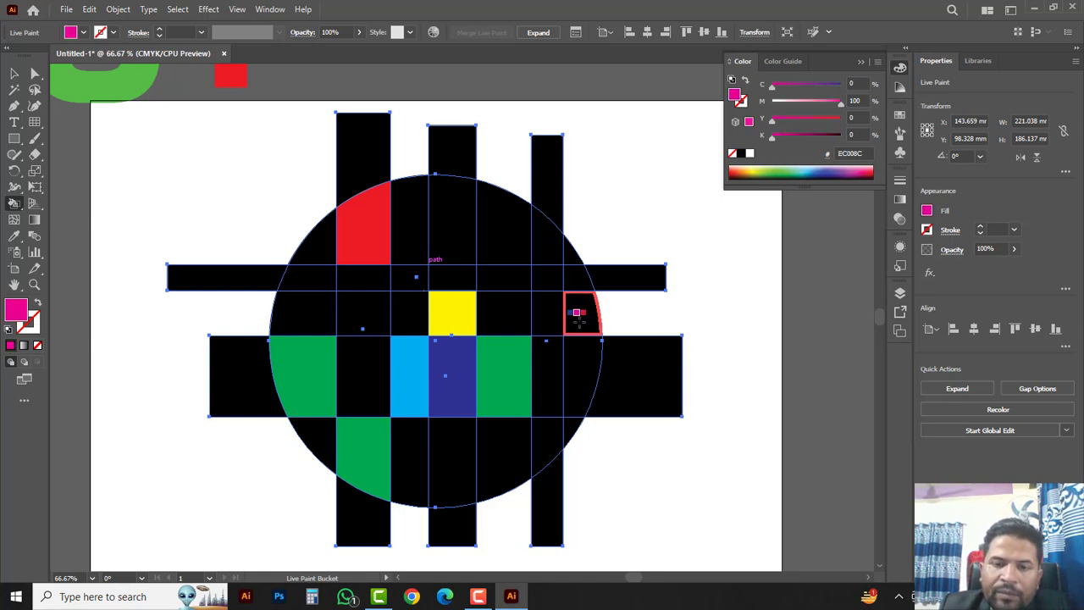
left_click(576, 313)
key("Right")
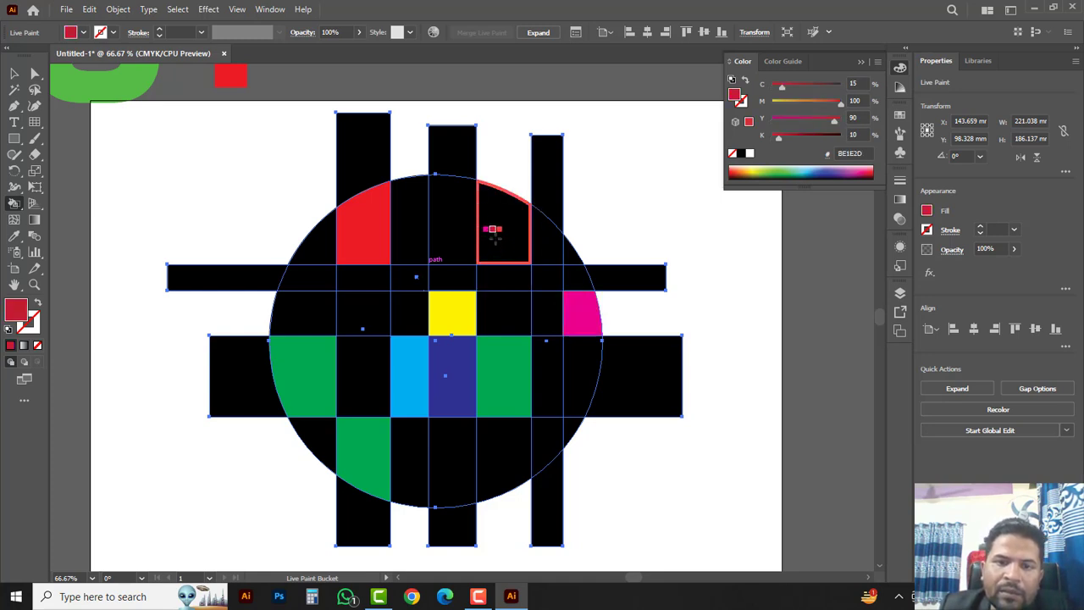
left_click(492, 229)
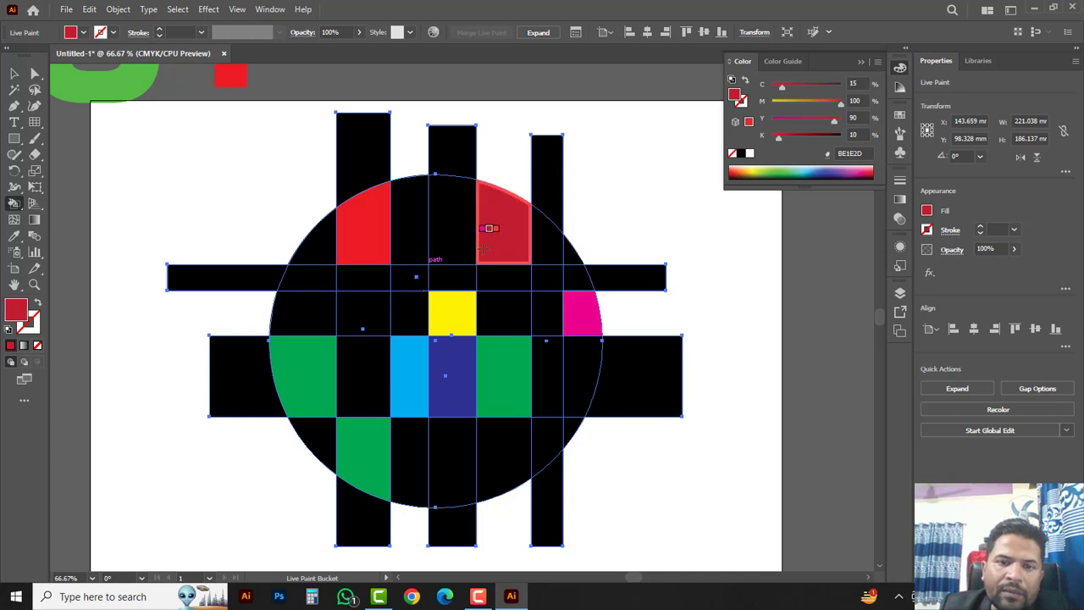
Paint the upper-left edge cell and the top-centre black cell orange
key("Right")
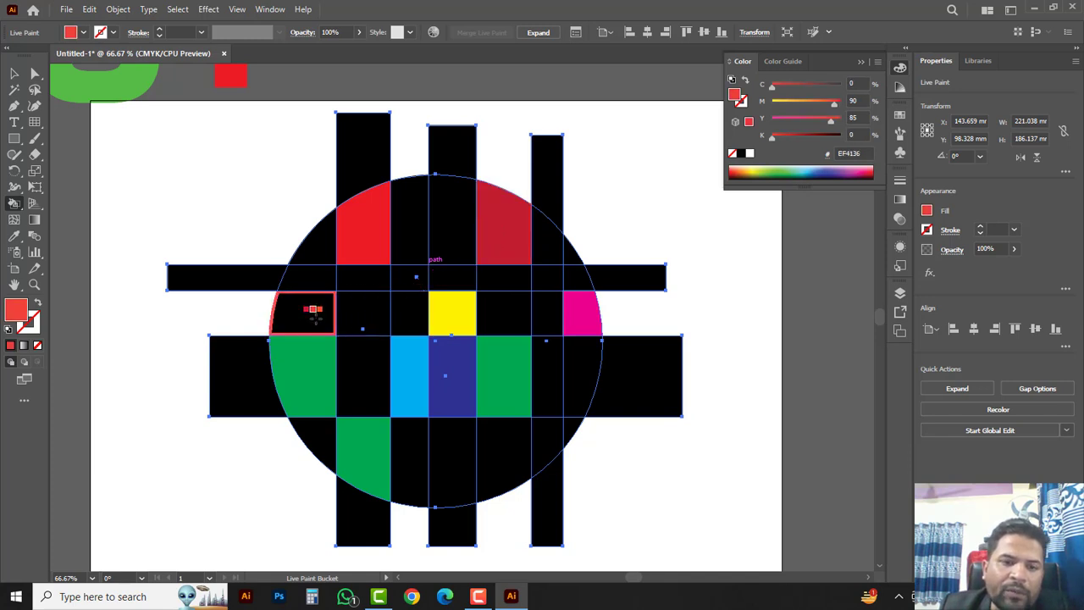
key("Right")
key("Right")
left_click(310, 310)
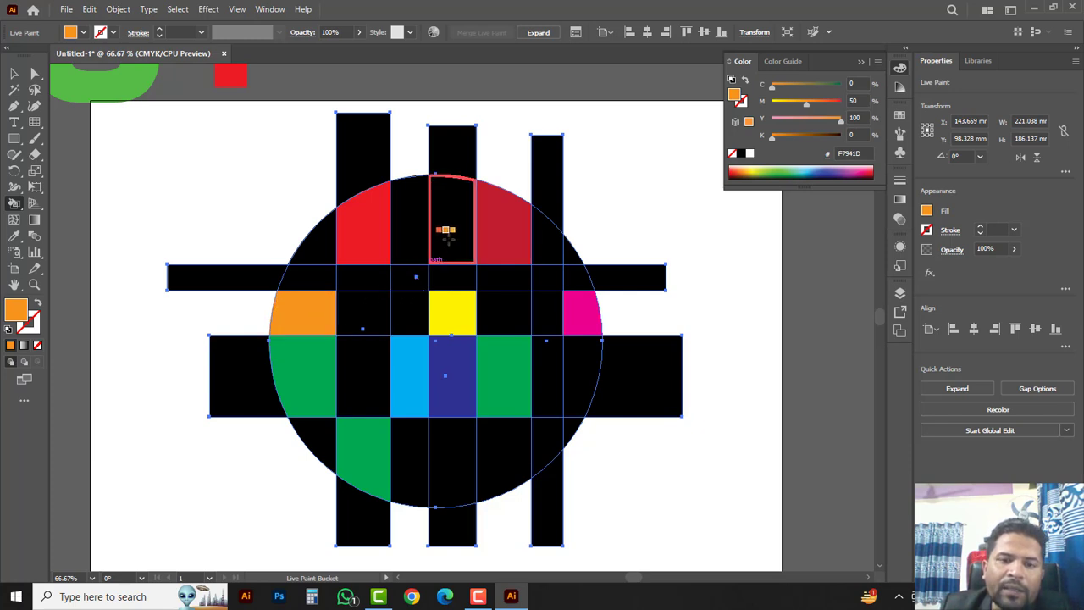
left_click(446, 233)
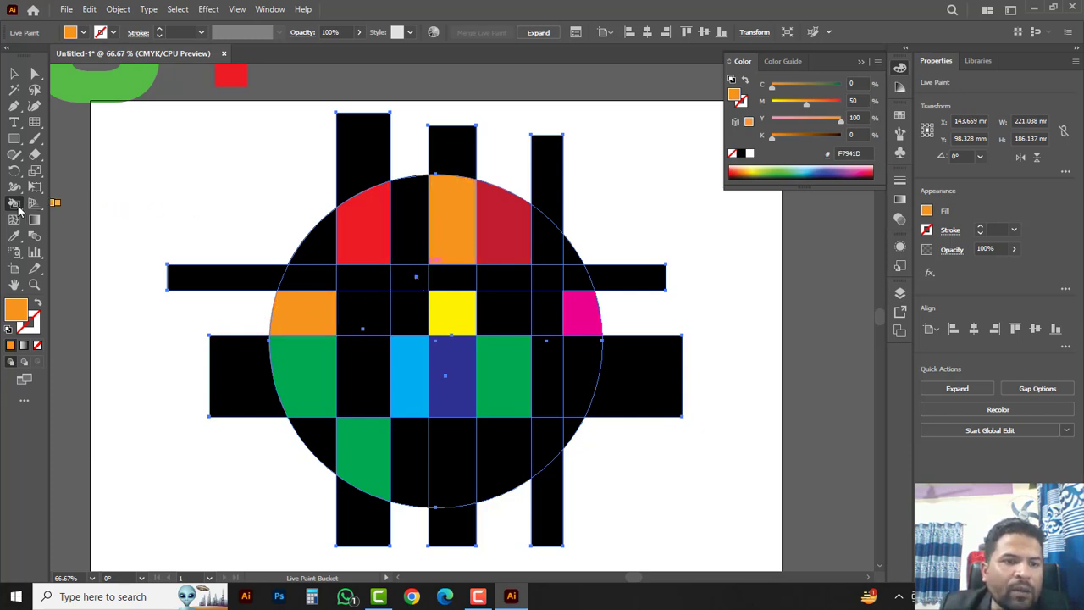
Delete the lower bar's face protruding past the circle's right edge with Live Paint Selection
right_click(16, 206)
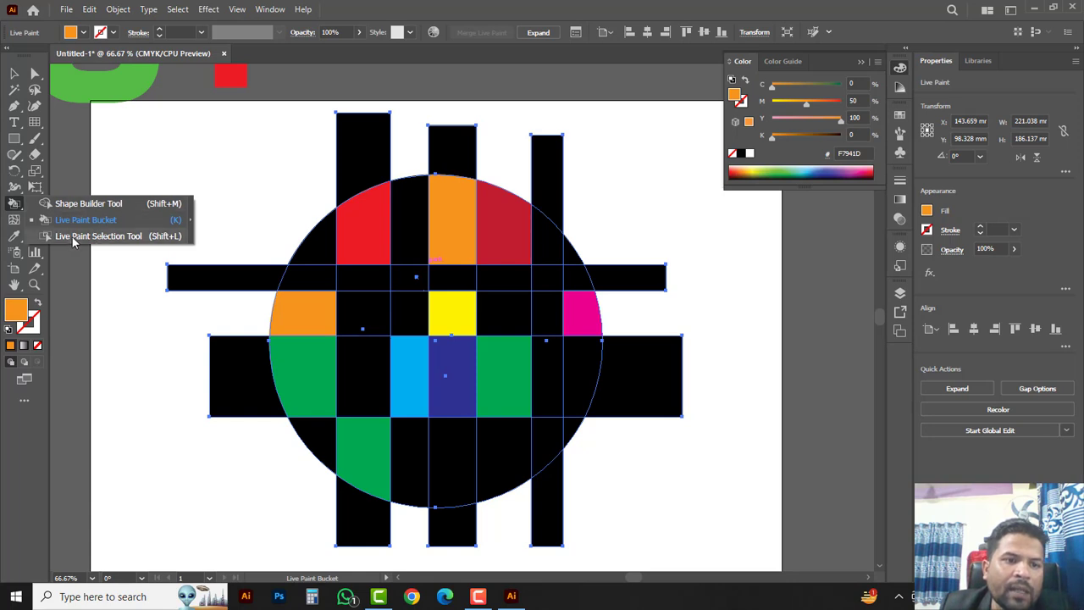
left_click(131, 236)
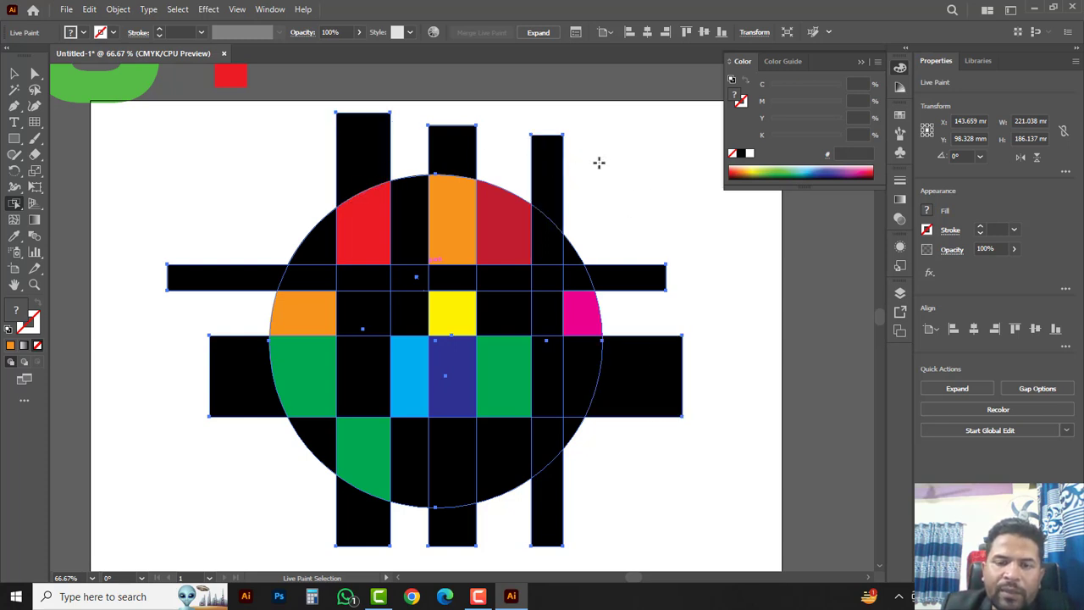
left_click(656, 361)
left_click(430, 337)
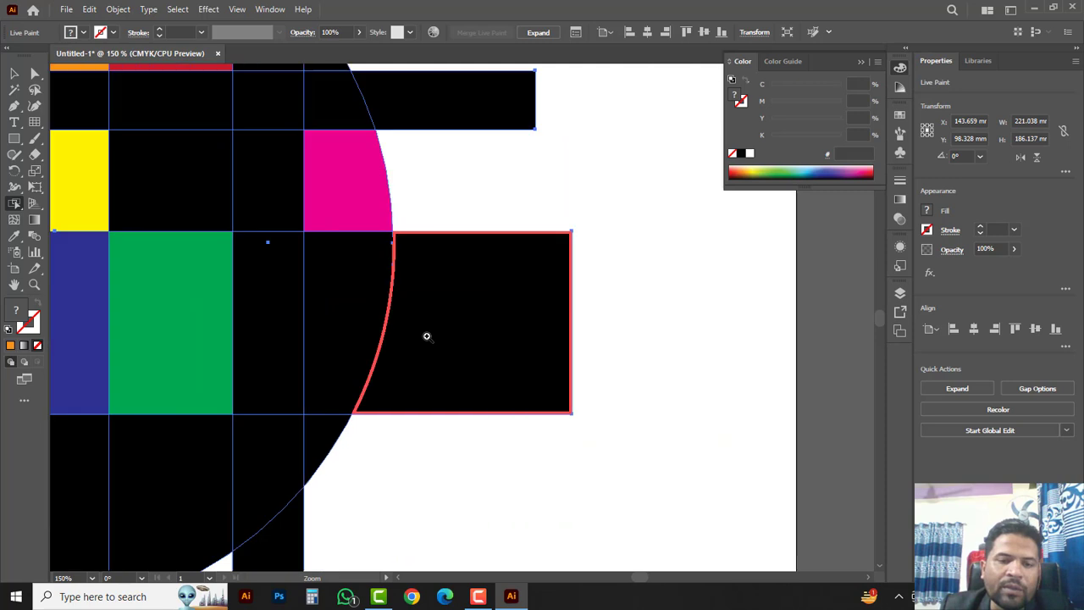
left_click(478, 310)
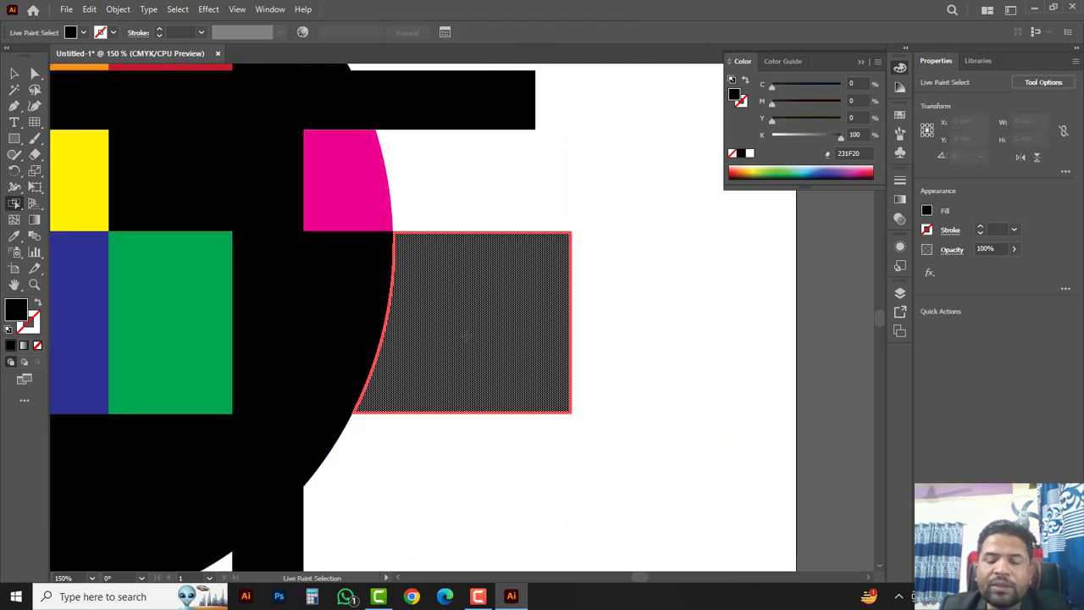
key("Delete")
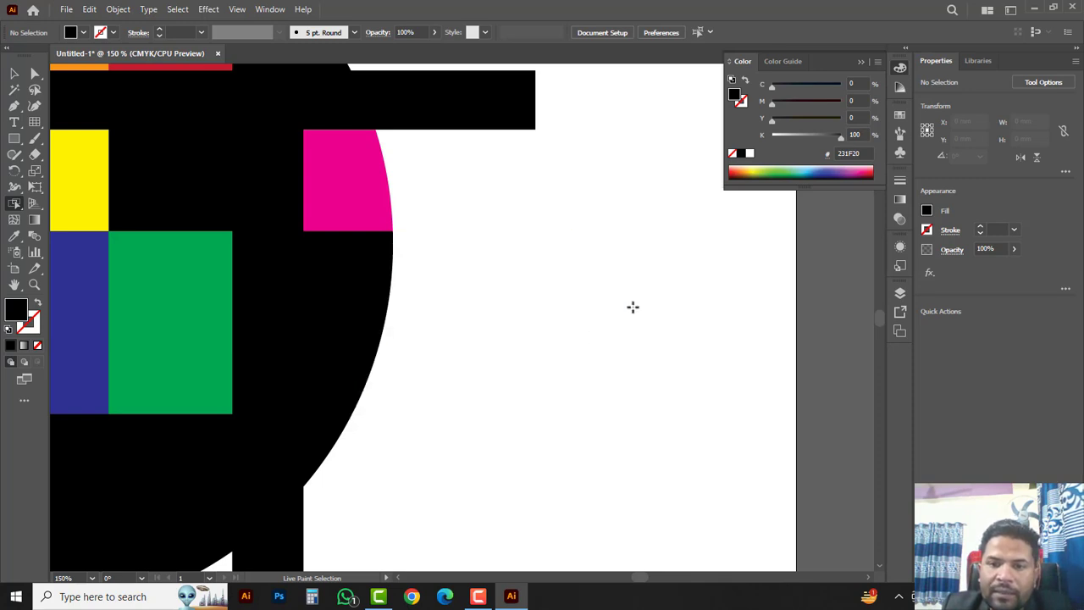
Check the result in Outline view, inspect the leftover face, then zoom out
key("ctrl+y")
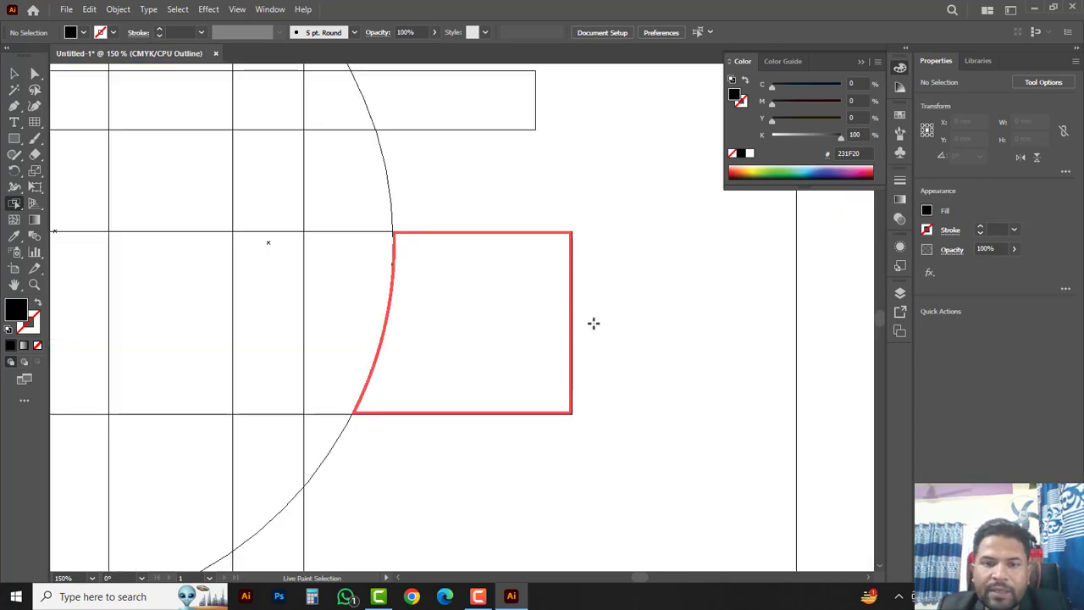
key("ctrl+y")
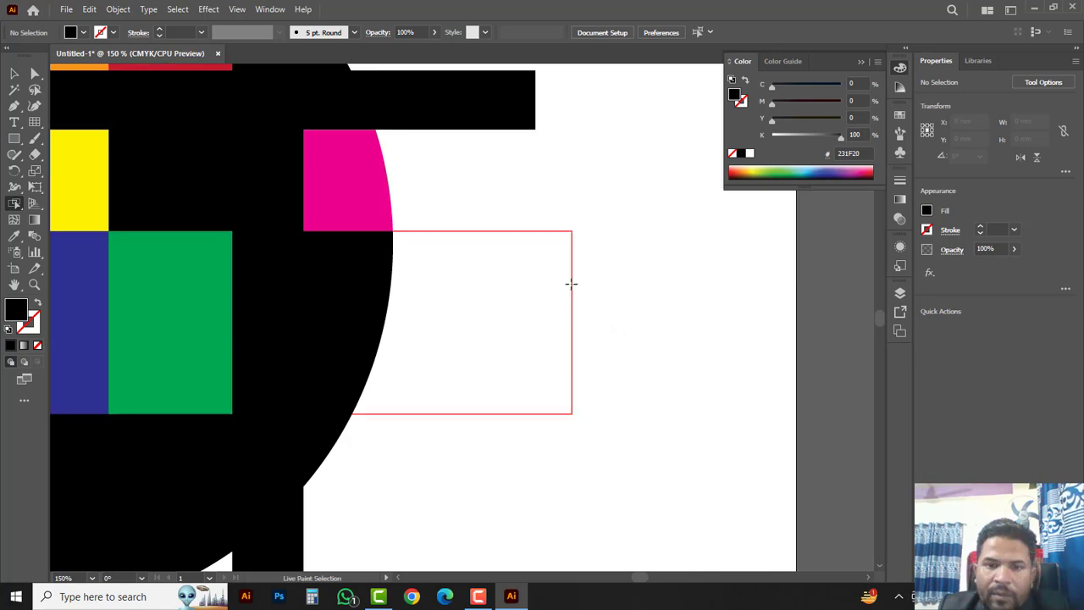
left_click(570, 284)
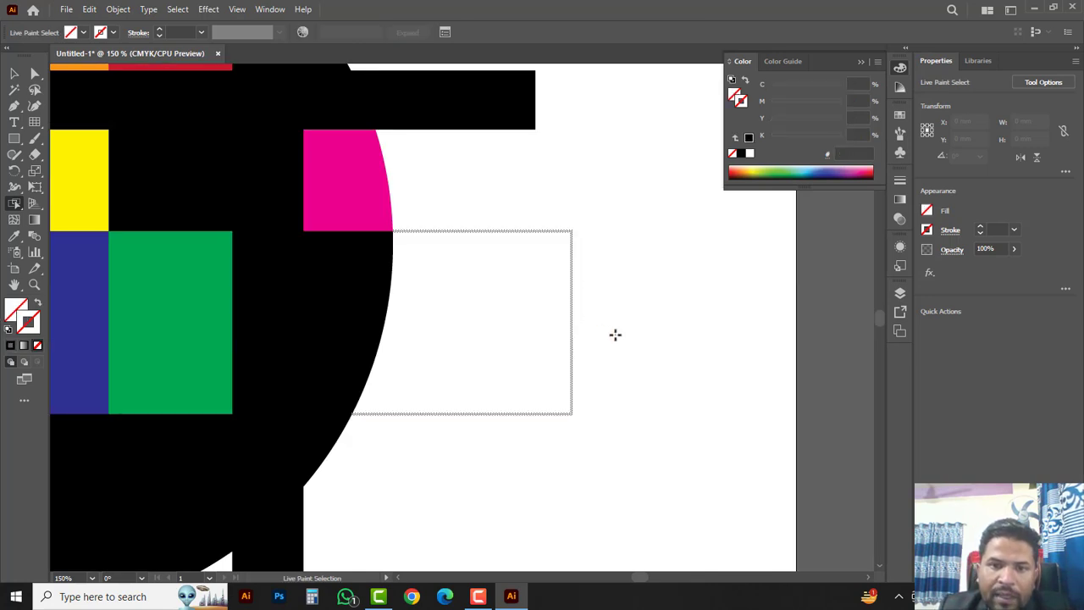
left_click(573, 318)
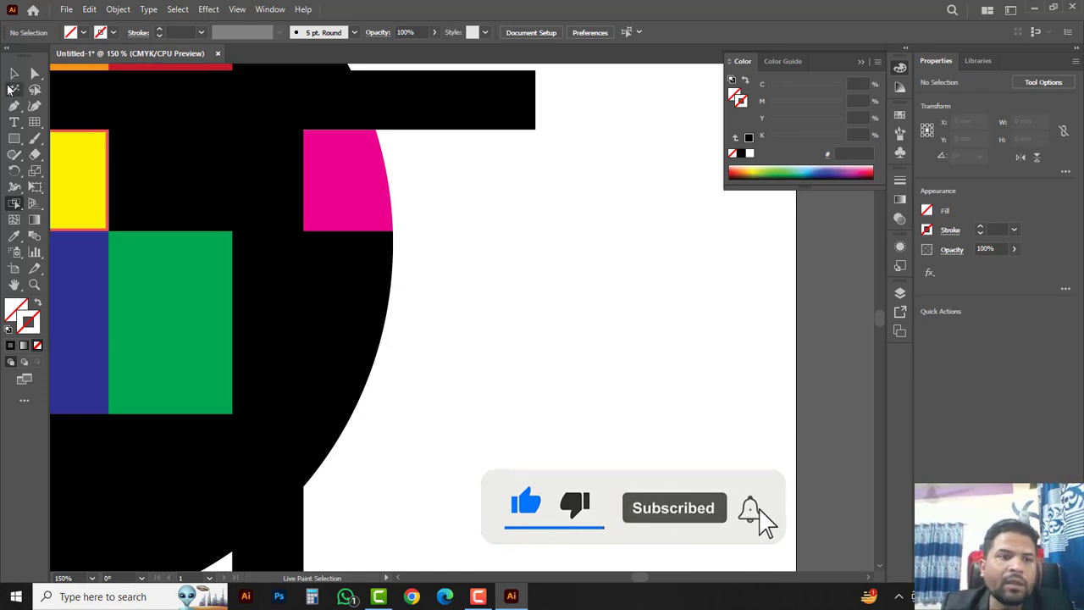
left_click(17, 75)
scroll(327, 269, "down", 1)
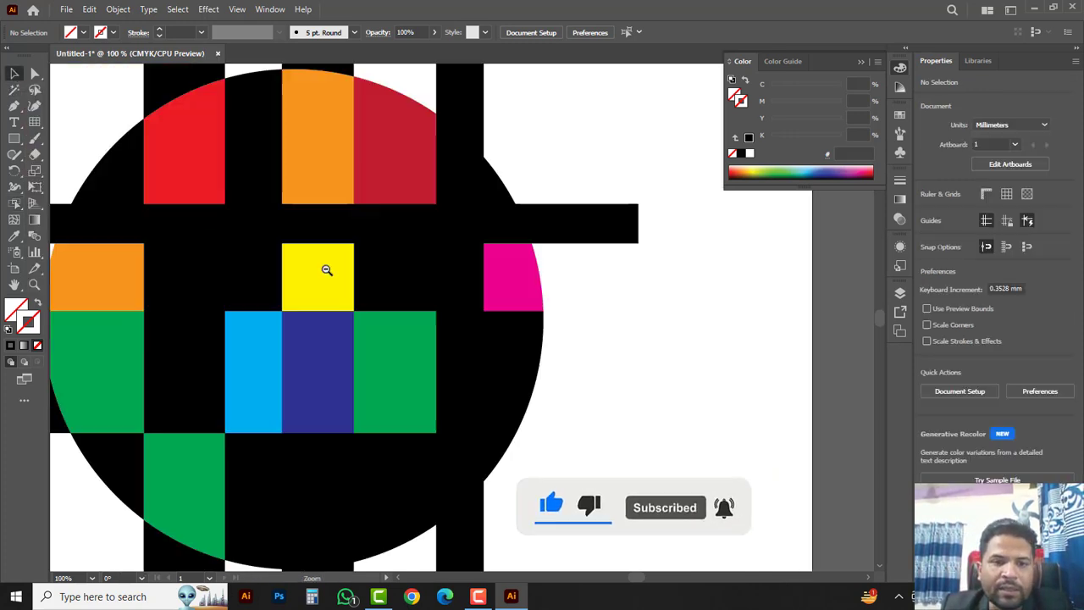
scroll(385, 285, "down", 1)
scroll(386, 285, "down", 1)
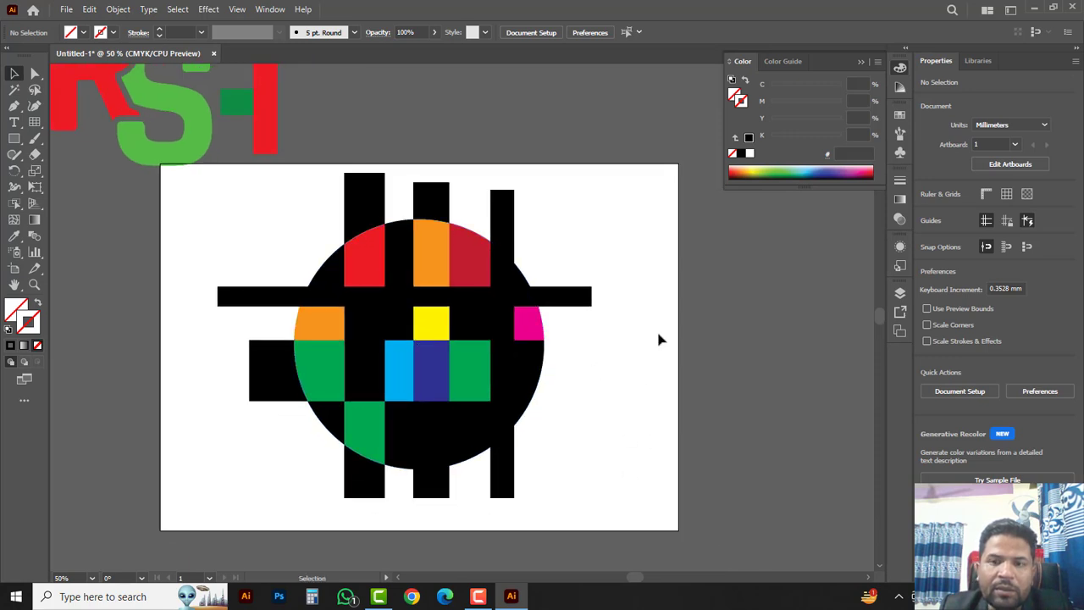
Give the Live Paint group a magenta (E0058C) stroke from the Color panel
left_click(507, 214)
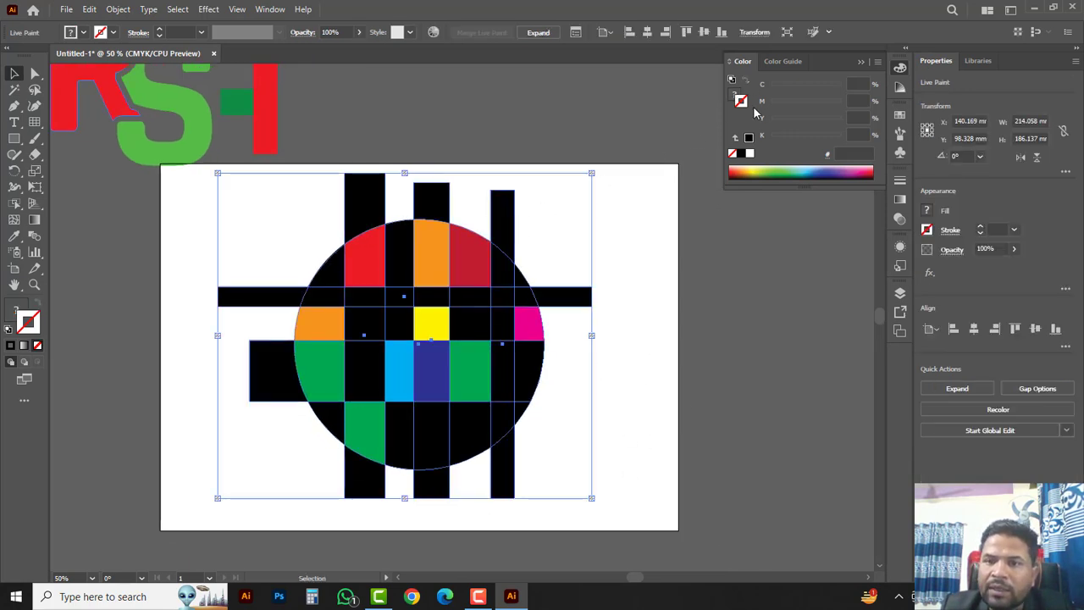
left_click(756, 168)
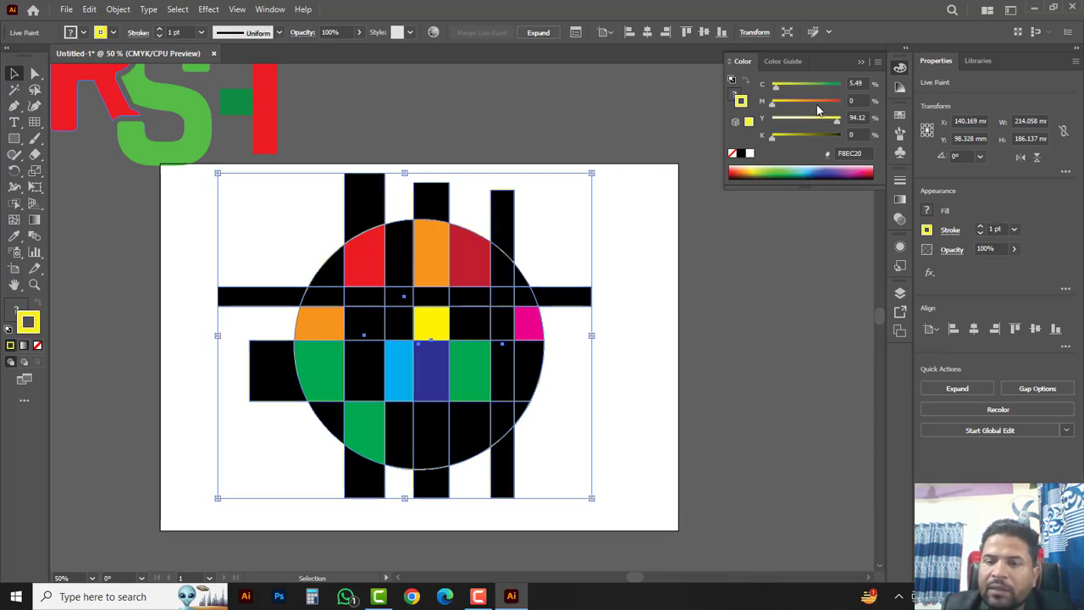
mouse_move(774, 102)
left_mouse_down()
mouse_move(842, 102)
mouse_move(771, 118)
left_mouse_up()
Zoom in on the right end of the long bar and switch to the Live Paint Selection tool
key("x")
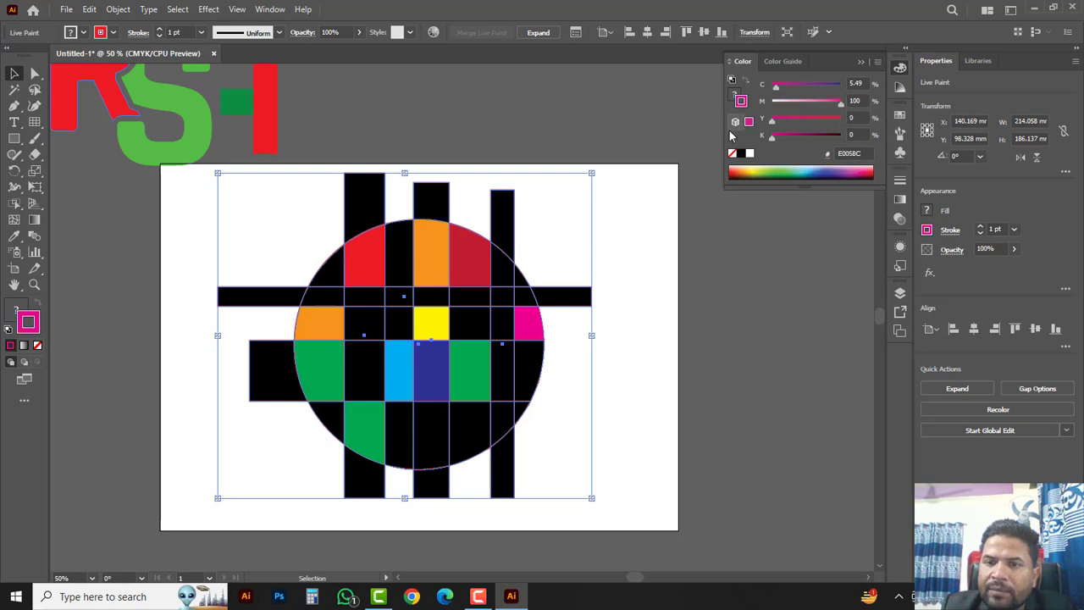
key("z")
left_click_drag(648, 342, 648, 341)
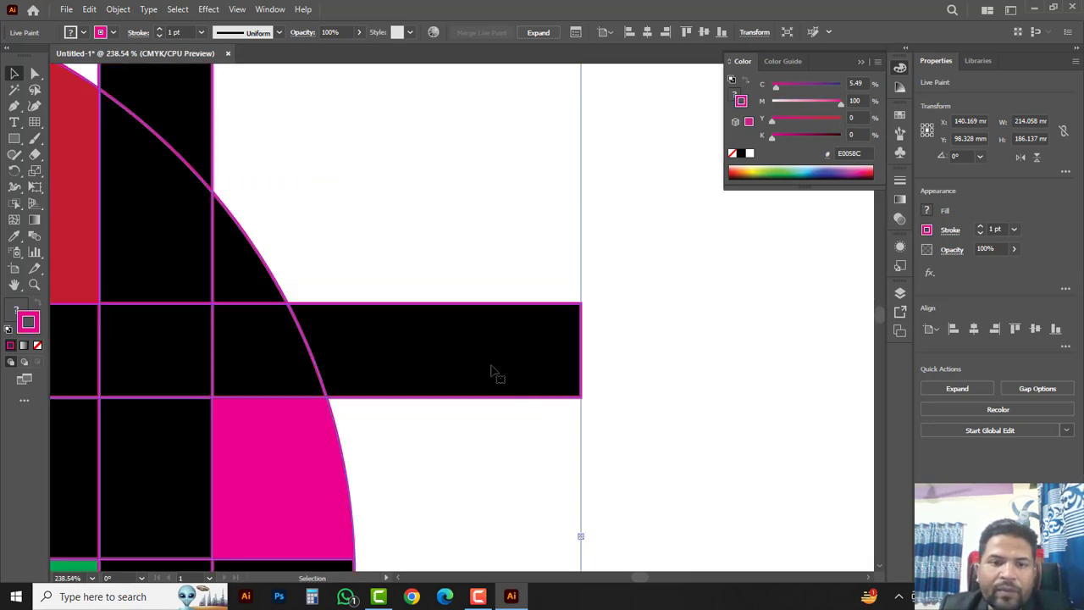
left_click(615, 305)
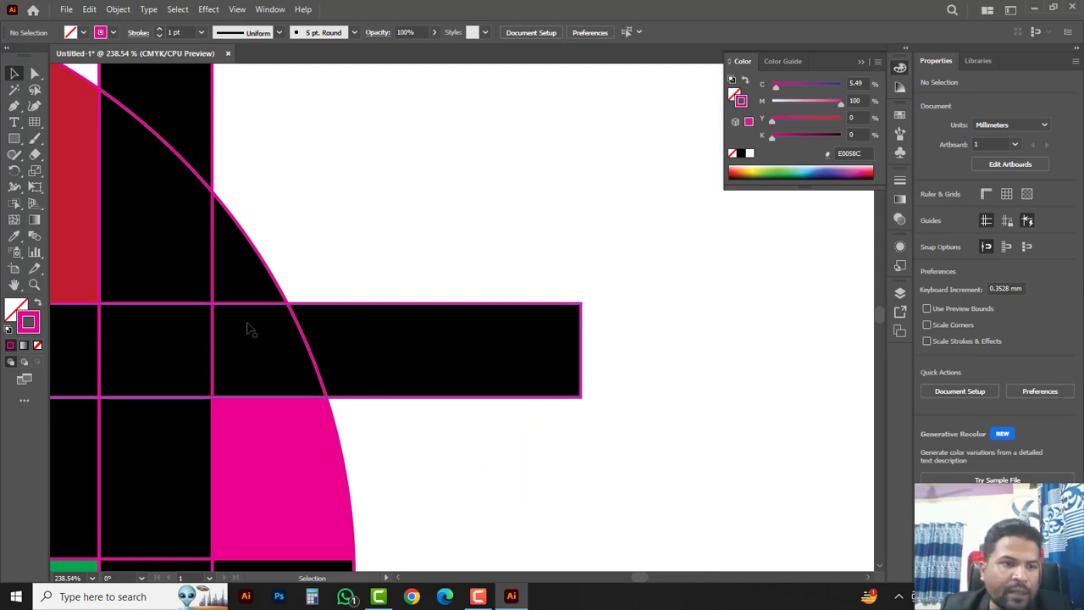
left_click(13, 205)
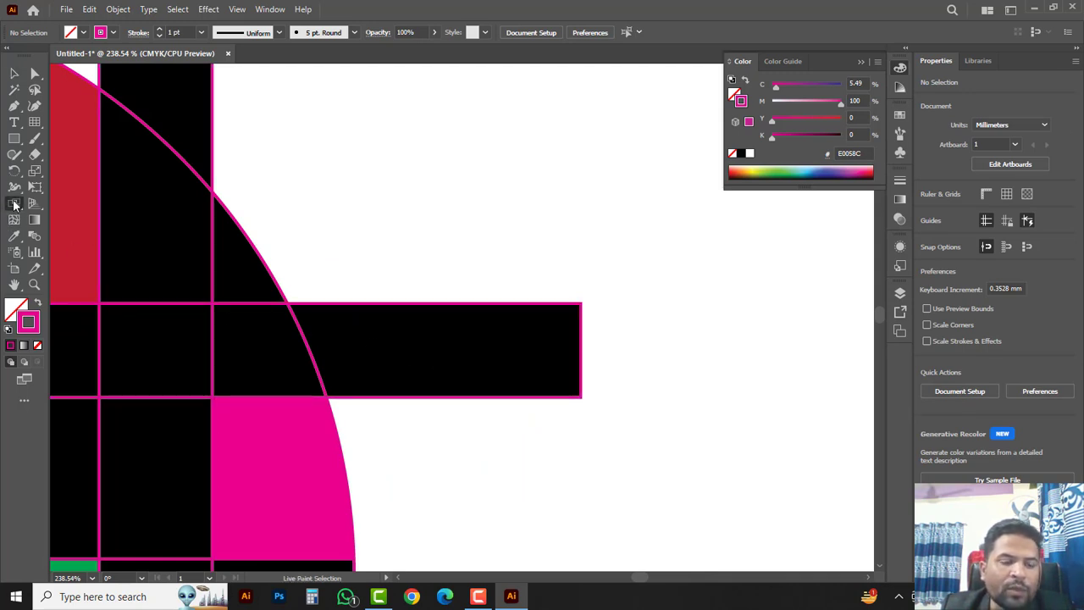
right_click(13, 204)
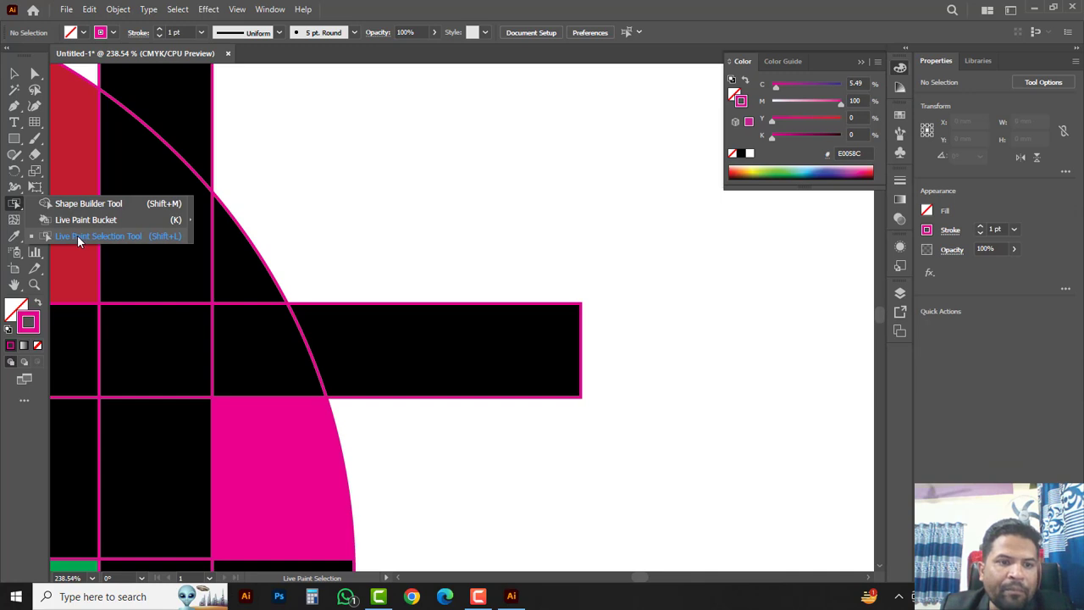
left_click(129, 239)
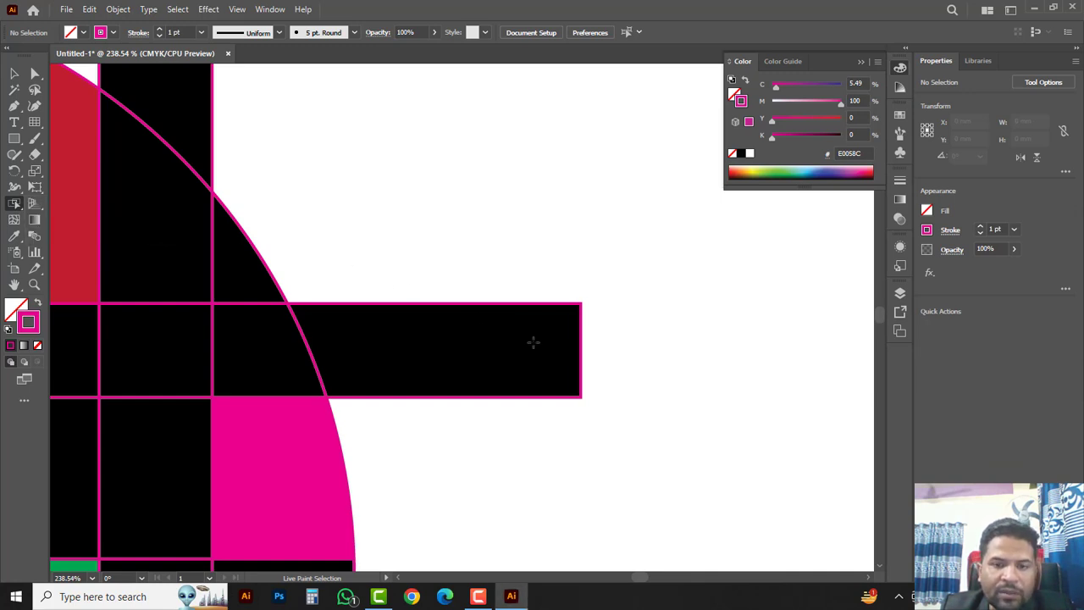
Delete the bar face protruding outside the circle, checking the result in Outline view
left_click(581, 328)
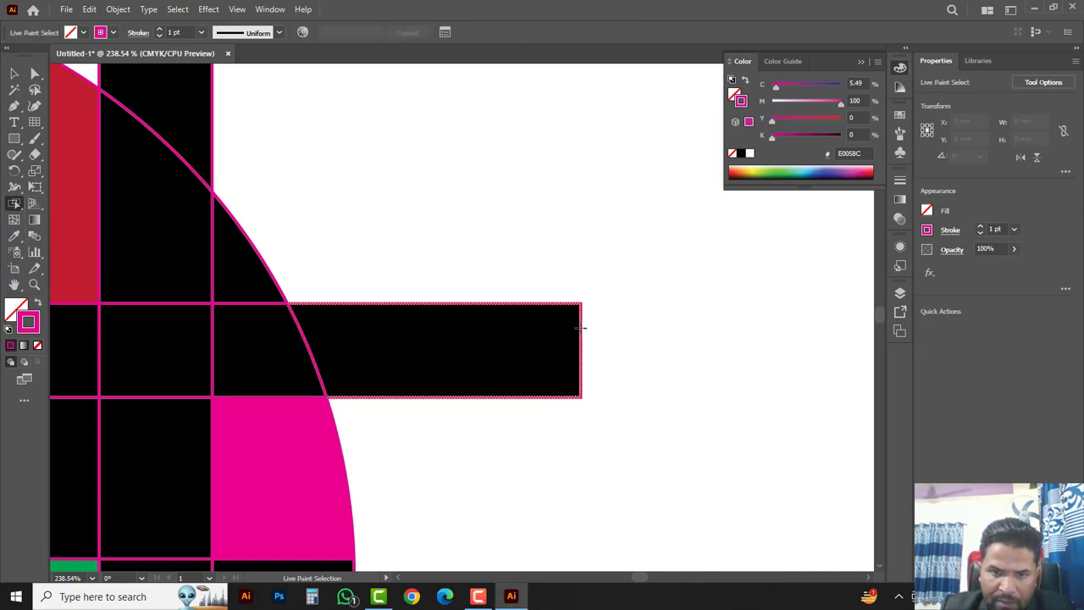
key("Delete")
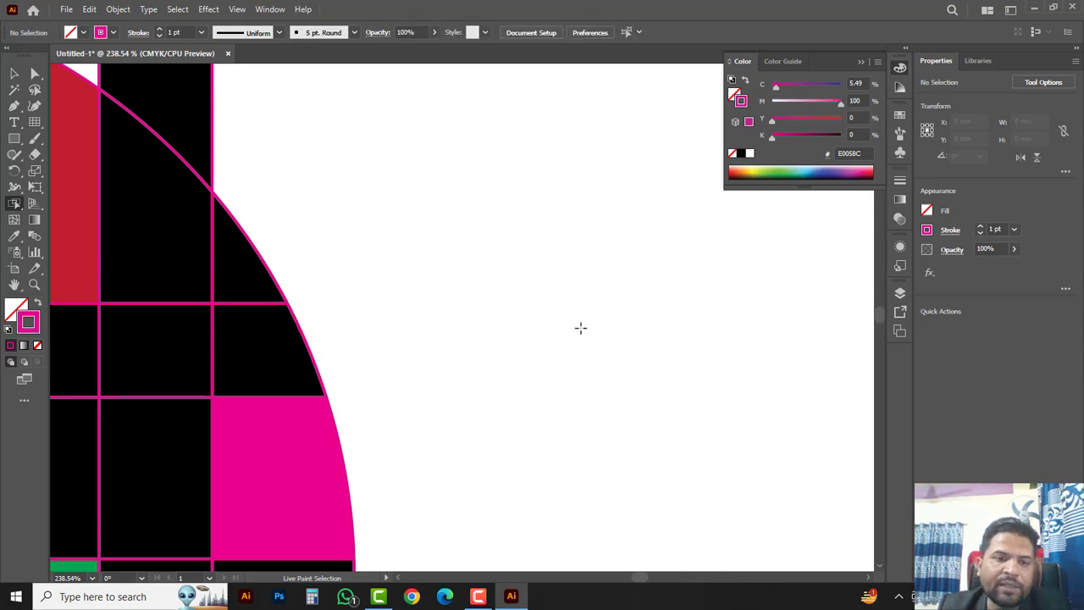
key("ctrl+y")
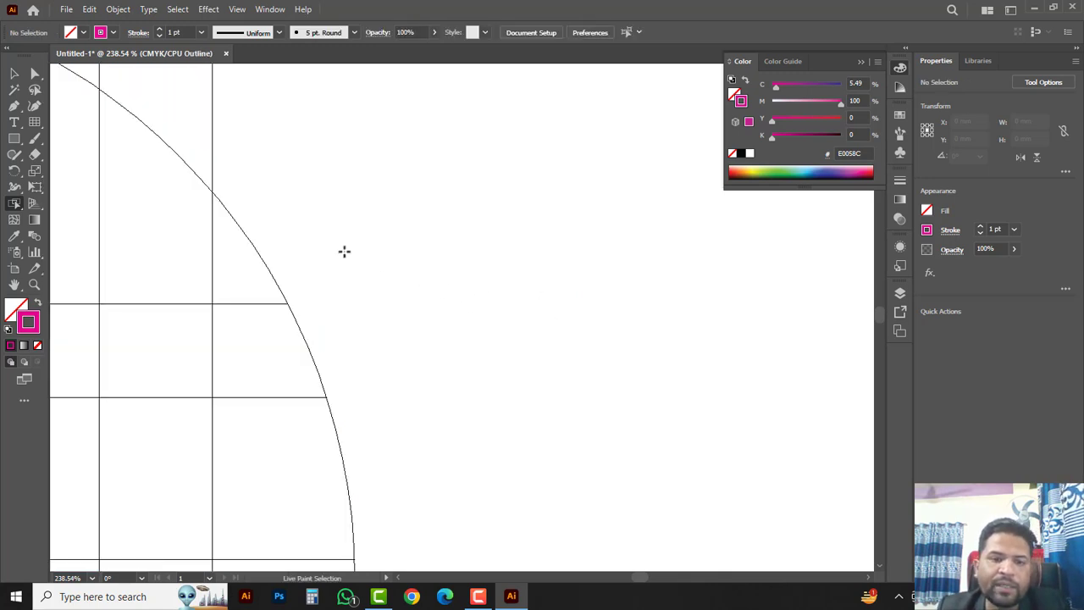
key("ctrl+y")
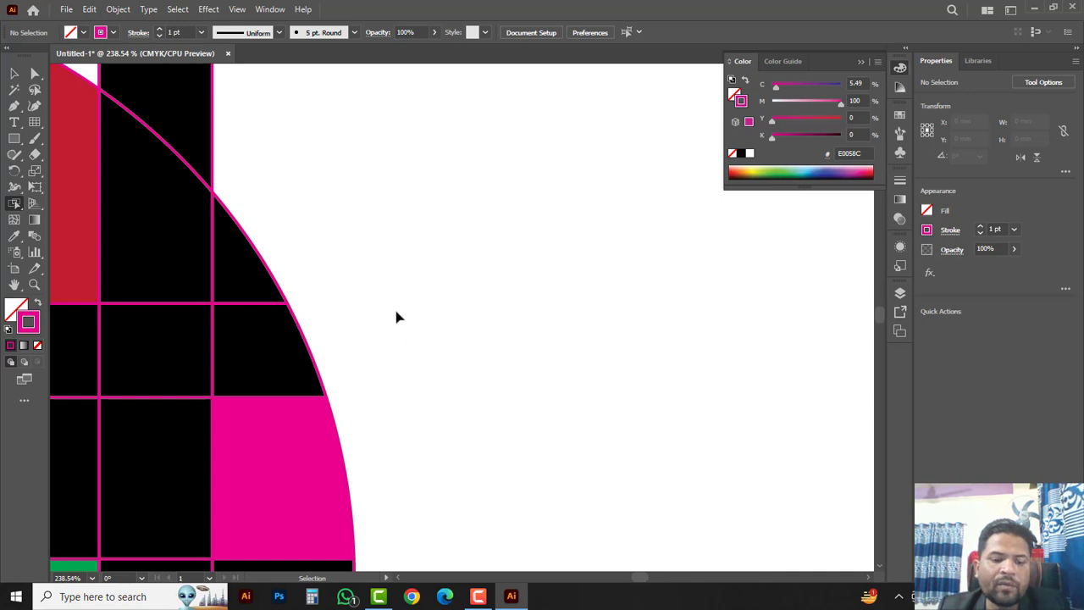
Delete the top of the tall right bar and its leftover empty outline
left_click(365, 246, "alt")
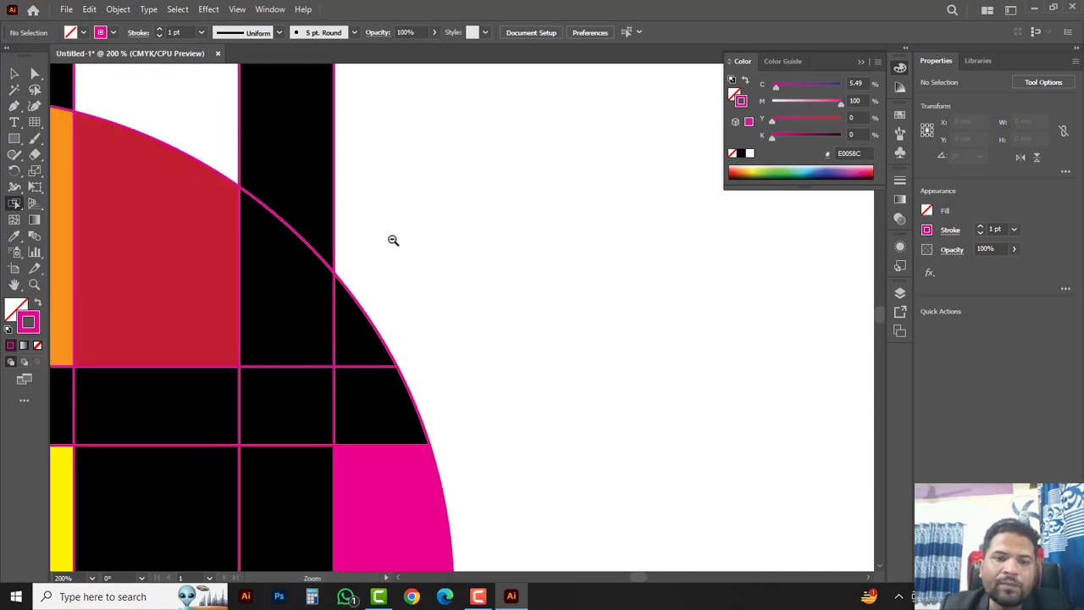
left_click(392, 240, "alt")
left_click_drag(481, 260, 500, 303)
left_click(405, 242)
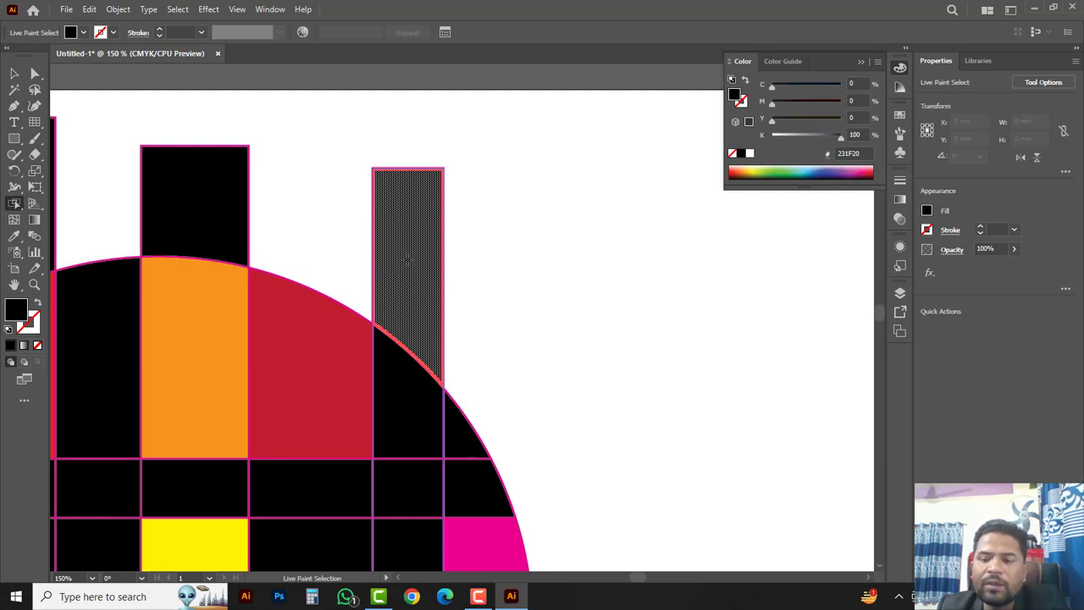
key("Delete")
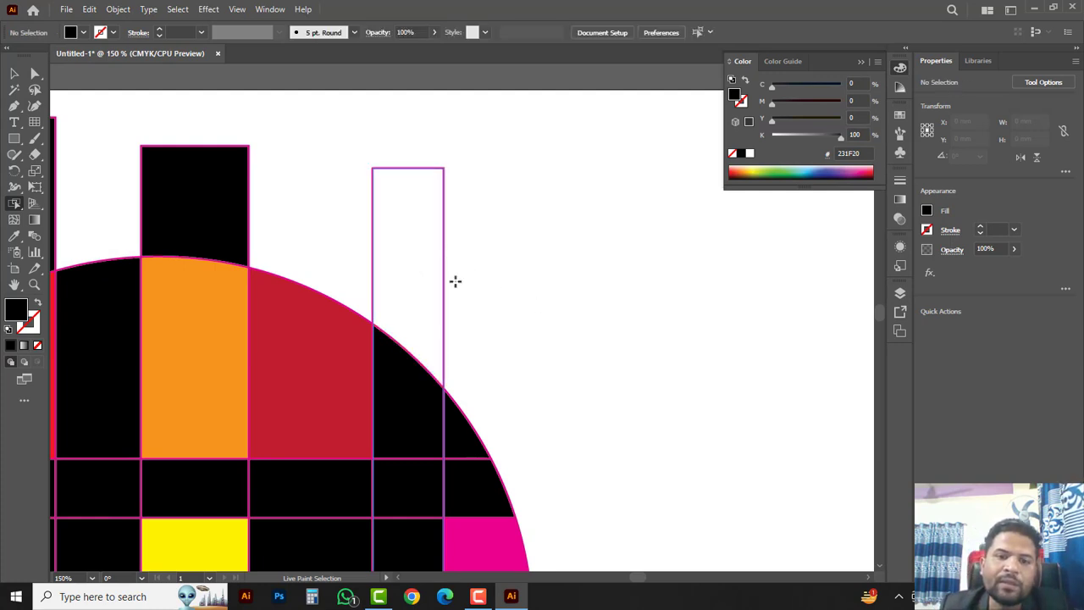
left_click(444, 232)
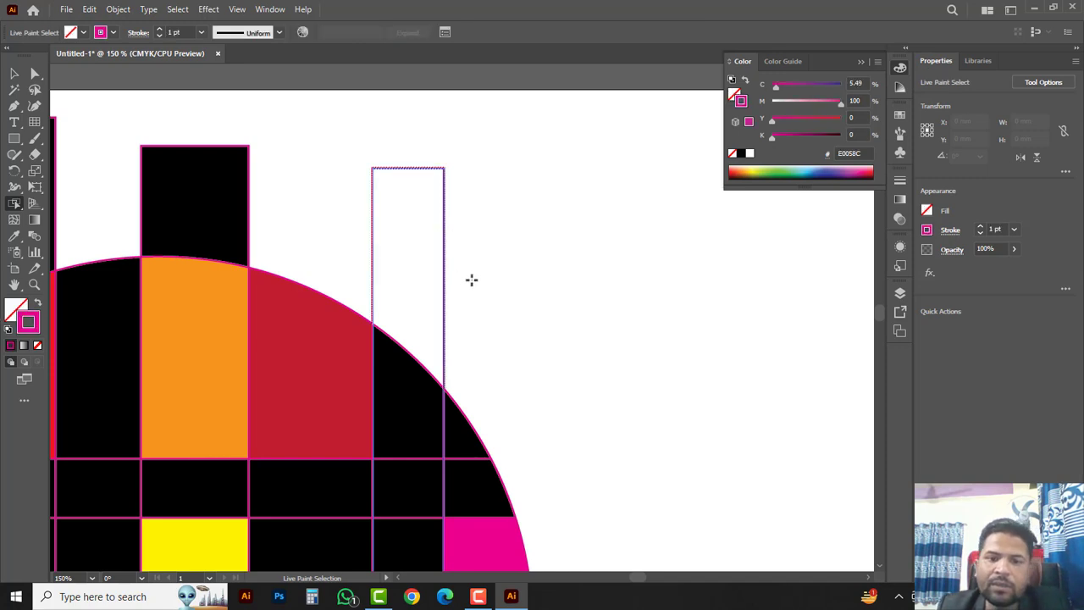
key("Delete")
Delete the tall middle bar sticking up above the circle
scroll(440, 254, "left", 3)
scroll(440, 254, "up", 1)
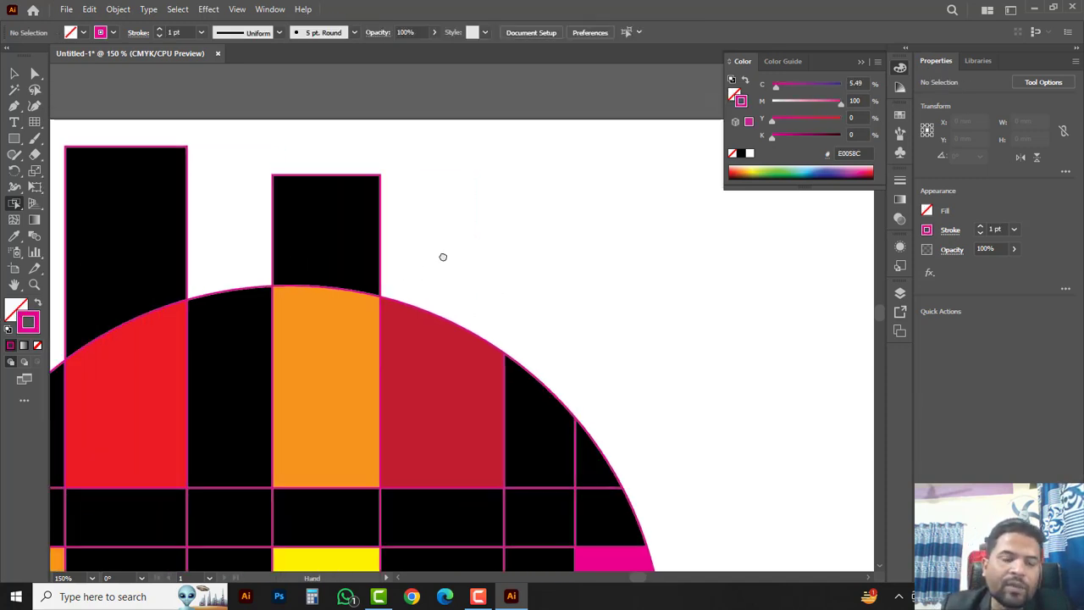
left_click(347, 227)
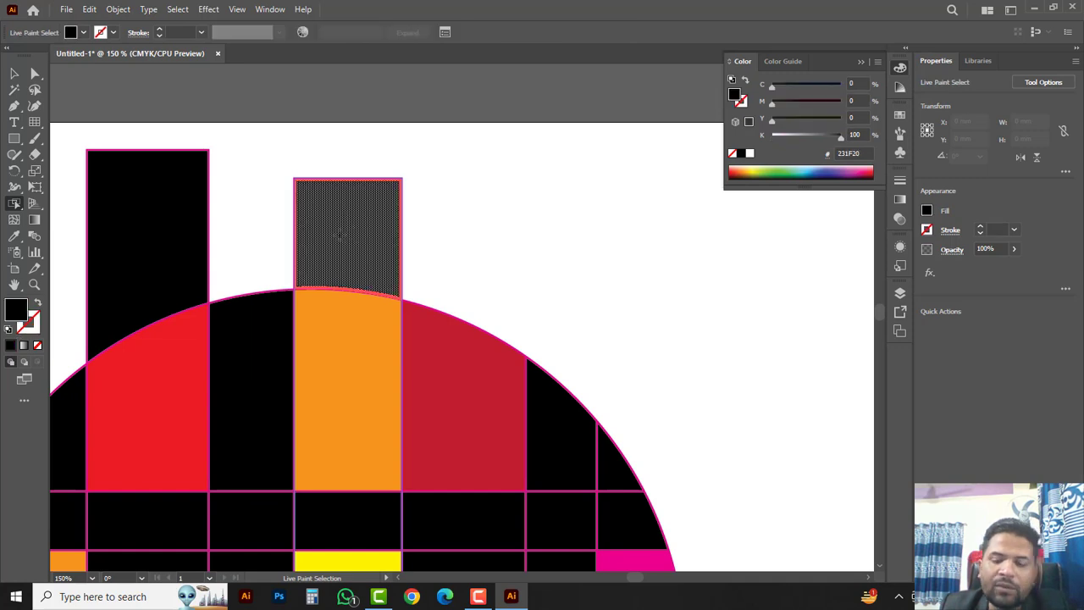
key("Delete")
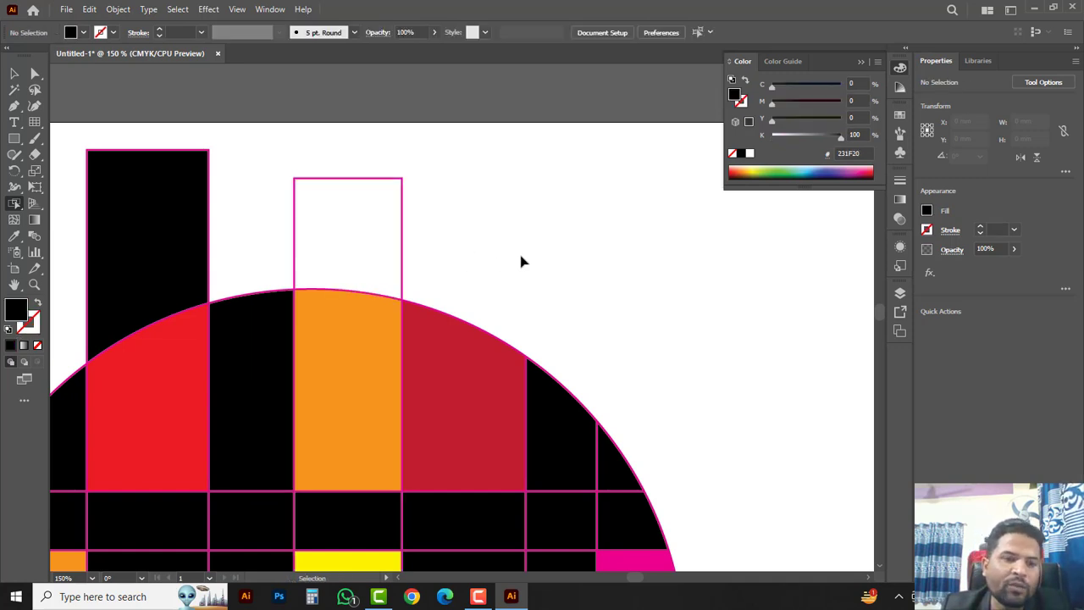
key("ctrl+z")
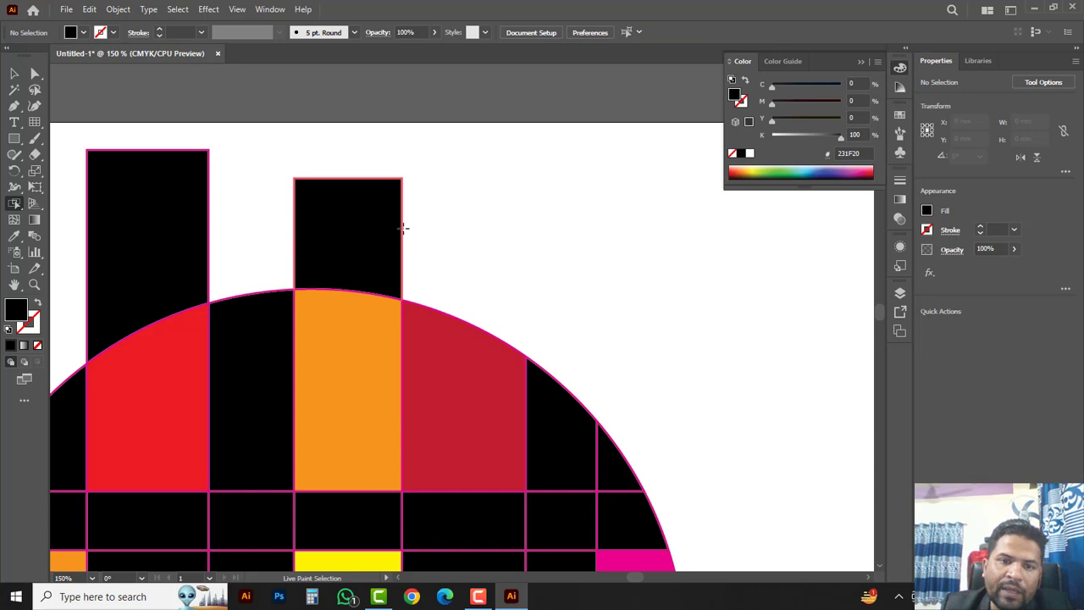
left_click(403, 224)
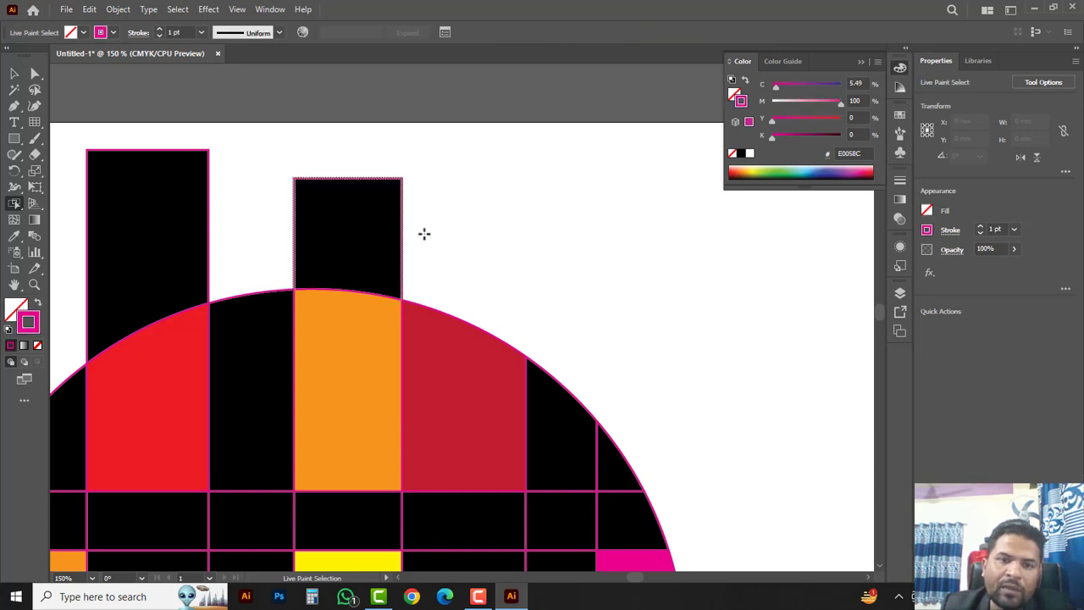
key("Delete")
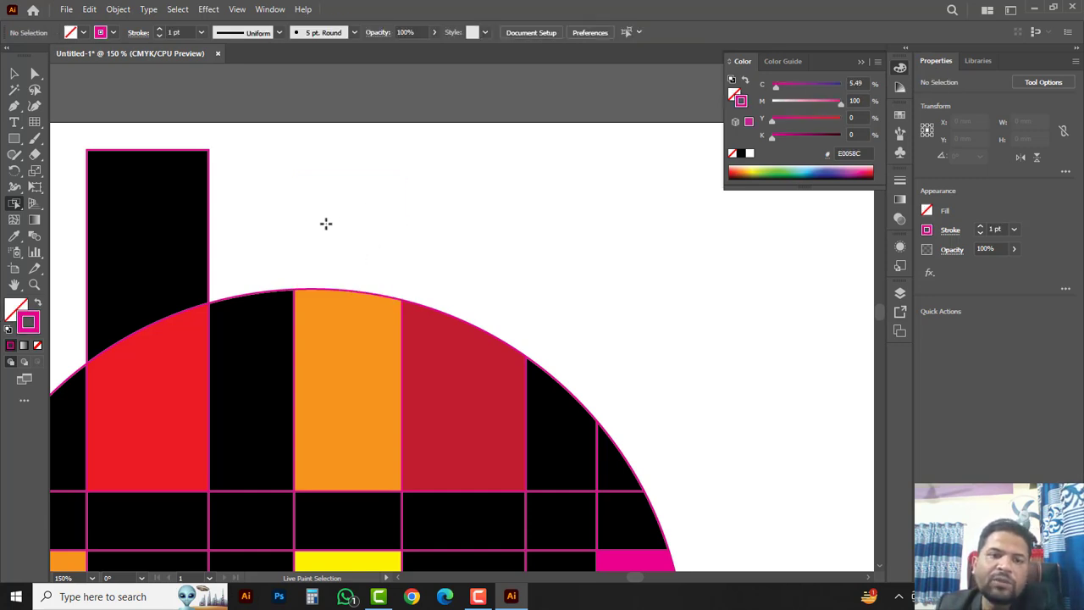
Delete the tall left bar above the circle and zoom out
left_click(208, 222)
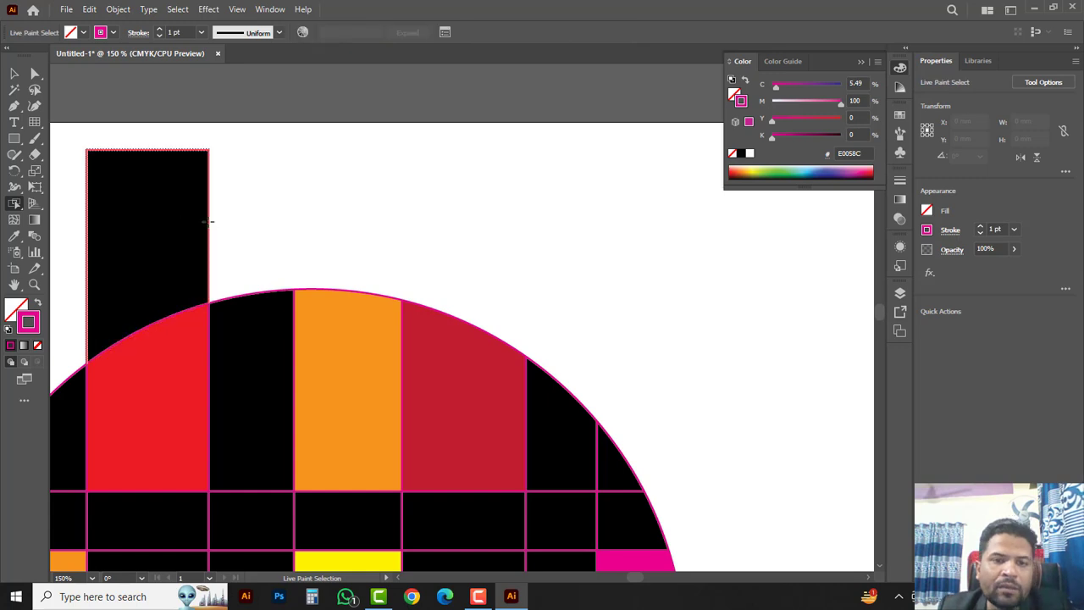
key("Delete")
key("z")
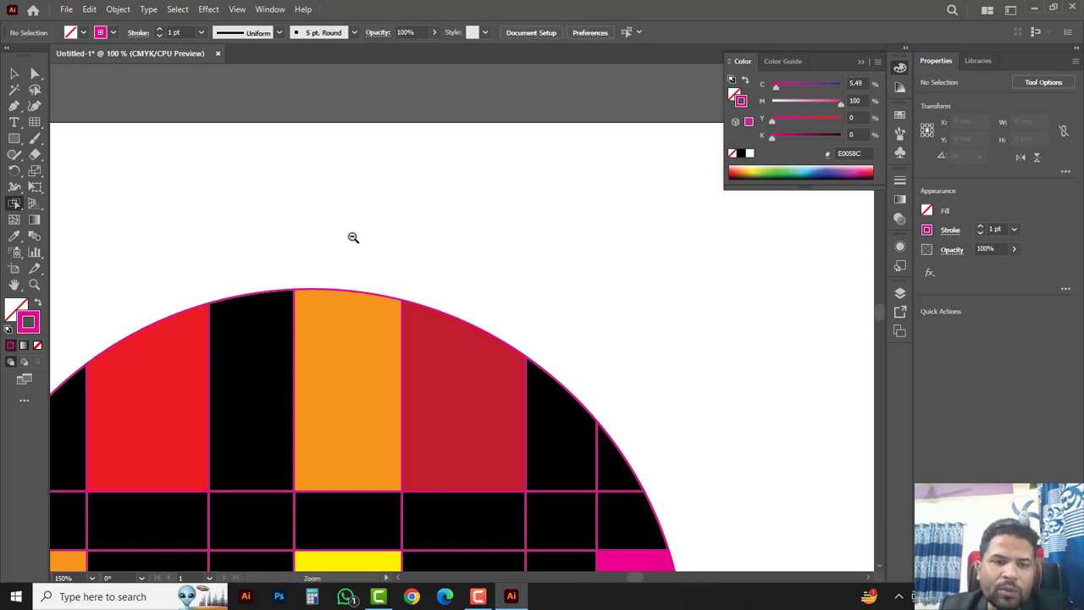
left_click(356, 242, "alt")
Delete the thin bar and black rectangle sticking out left of the circle
left_click(393, 299, "alt")
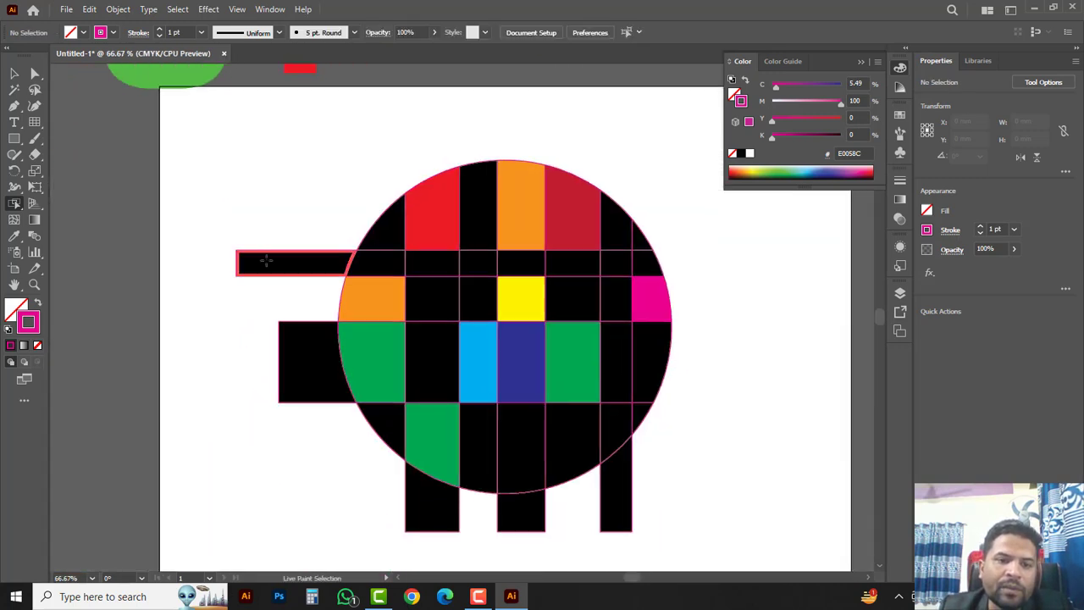
left_click(284, 268)
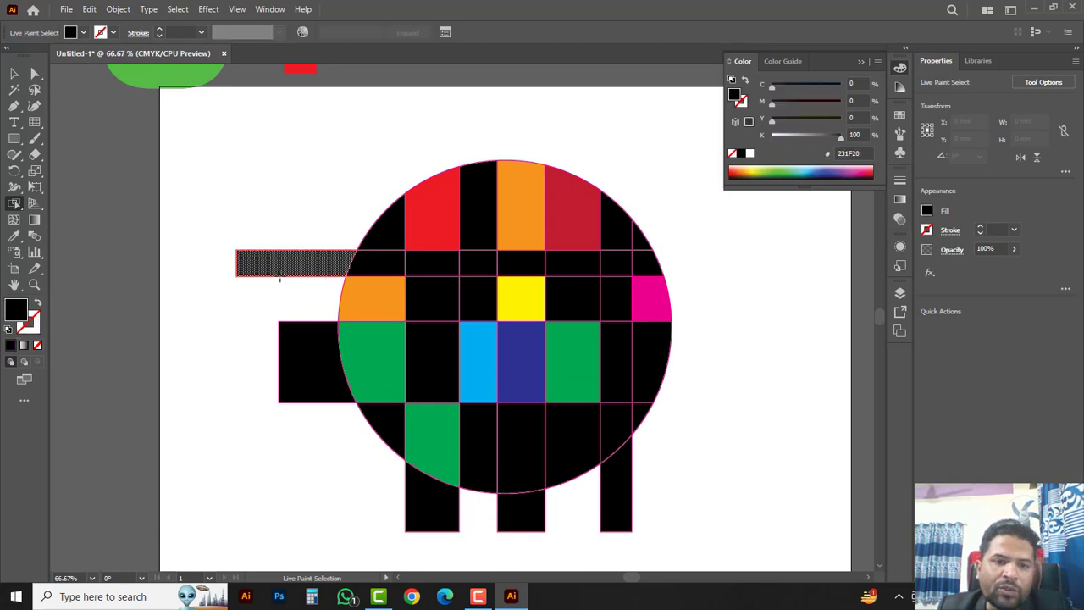
key("Delete")
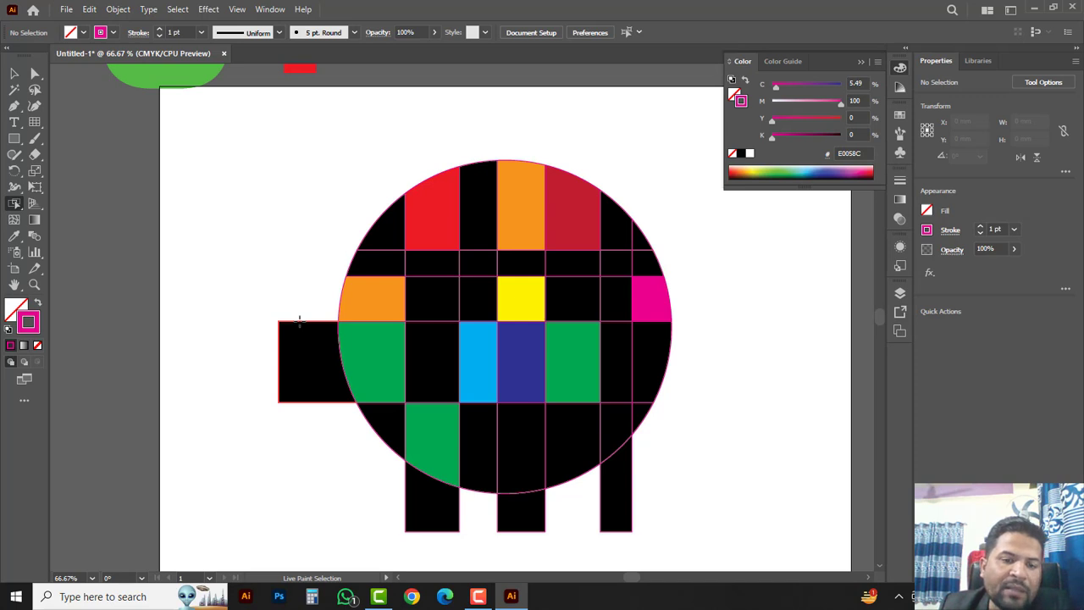
left_click(299, 320)
key("Delete")
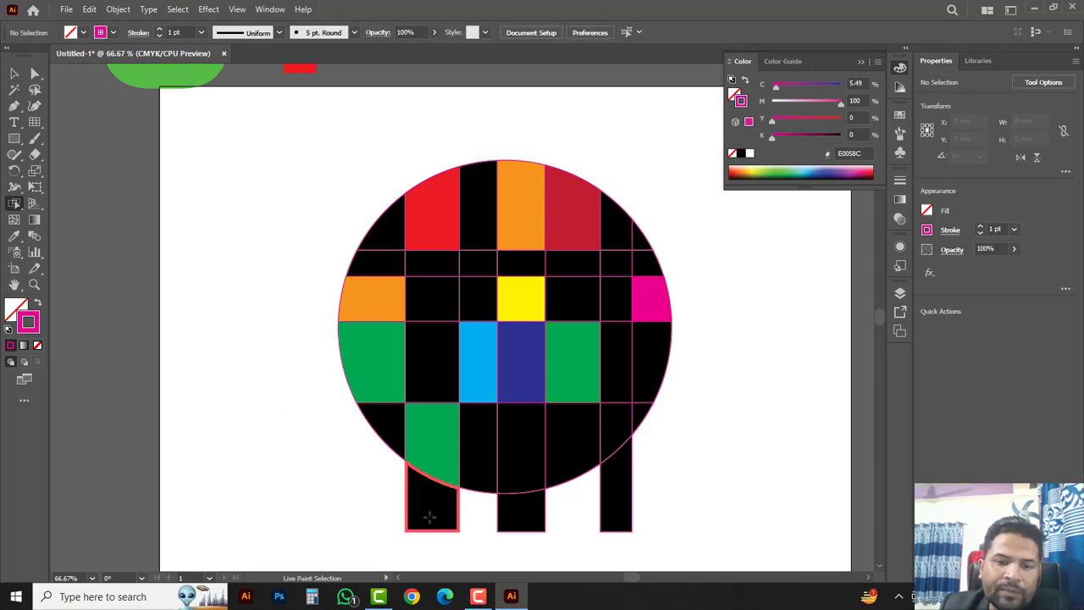
Delete the three bar legs protruding below the circle, including the left leg's leftover outline
left_click(419, 510)
key("Delete")
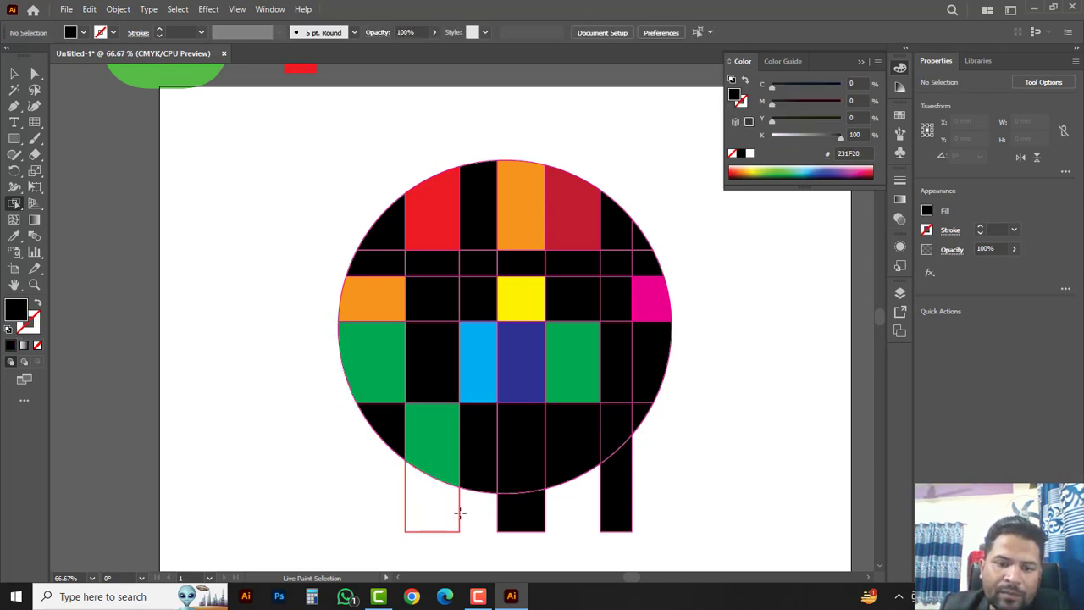
left_click(459, 512)
key("Delete")
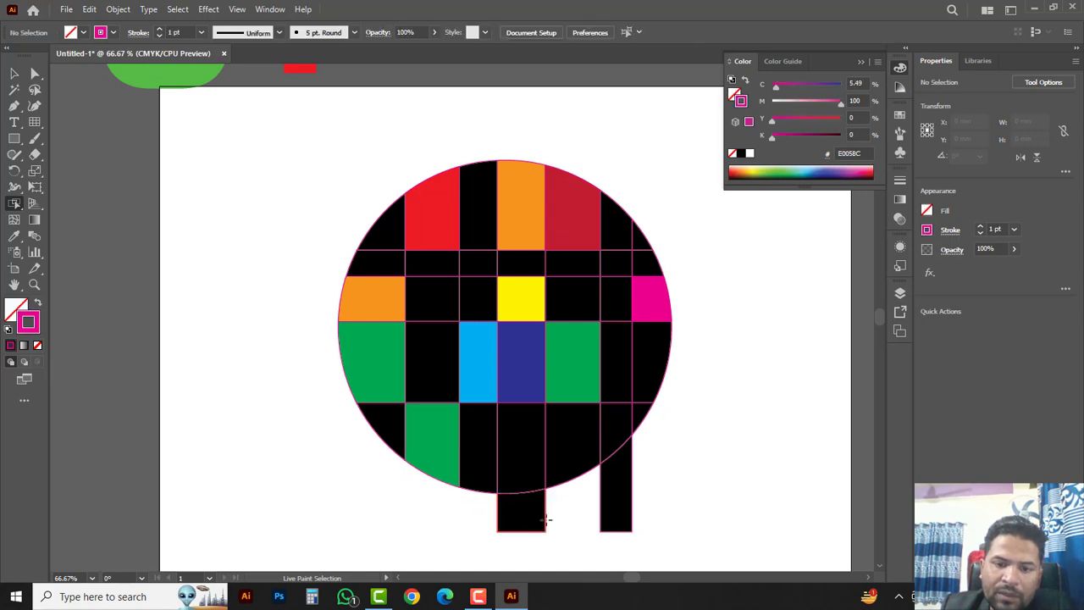
left_click(546, 520)
key("Delete")
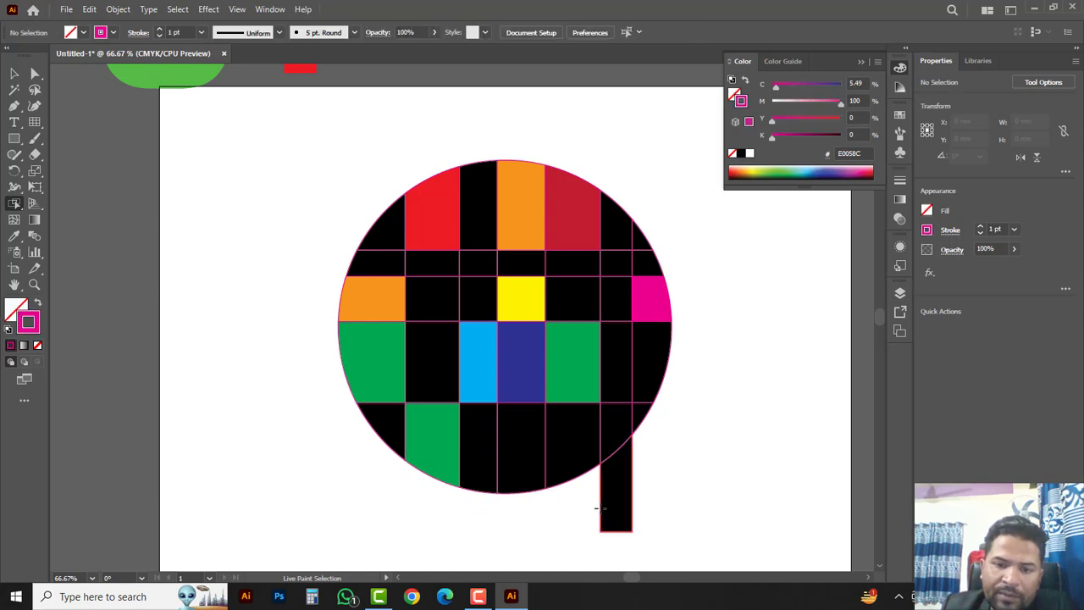
left_click(602, 508)
key("Delete")
left_click(15, 204)
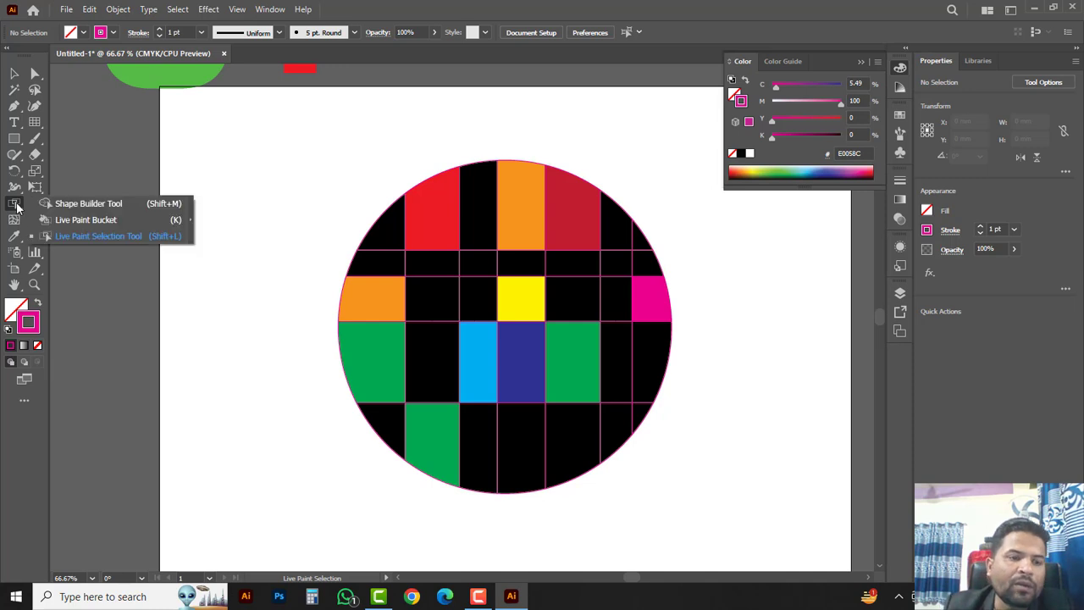
Fill the centre cell white and the cell beside the orange one red
left_click(96, 220)
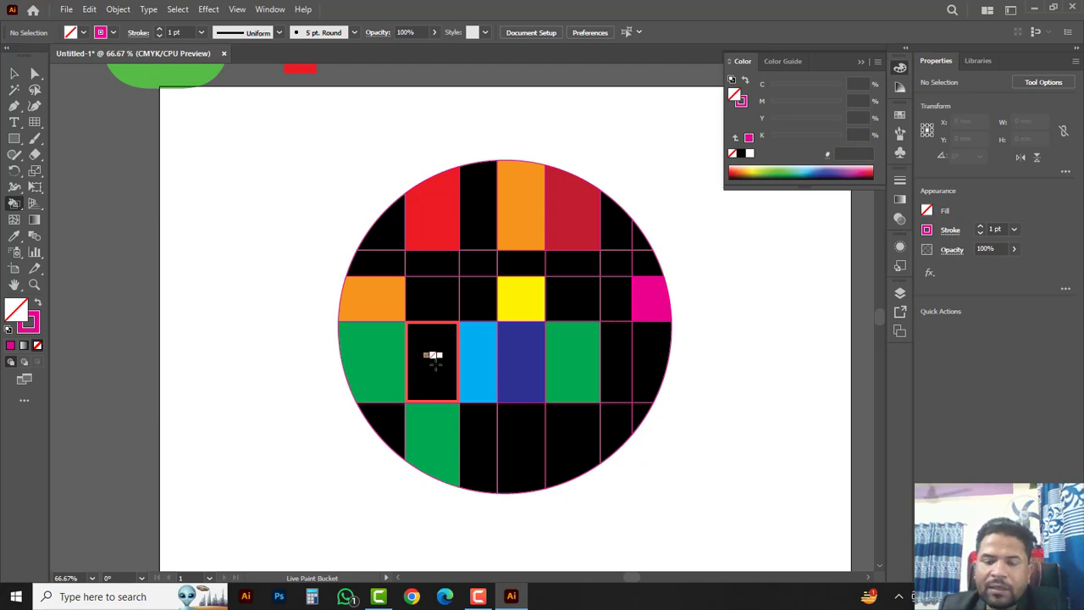
key("Right")
left_click(432, 363)
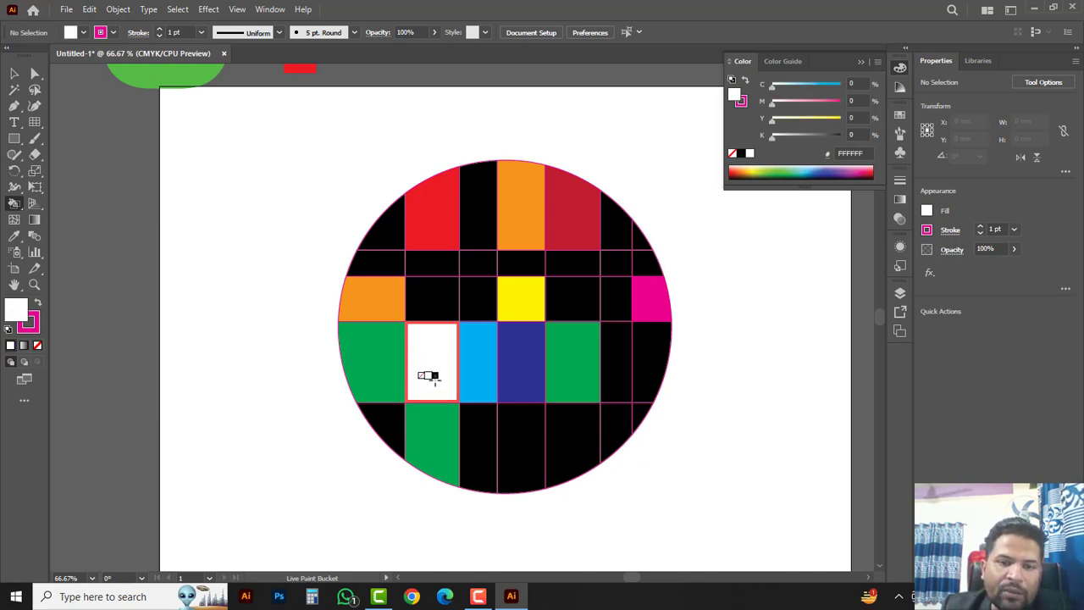
key("Right")
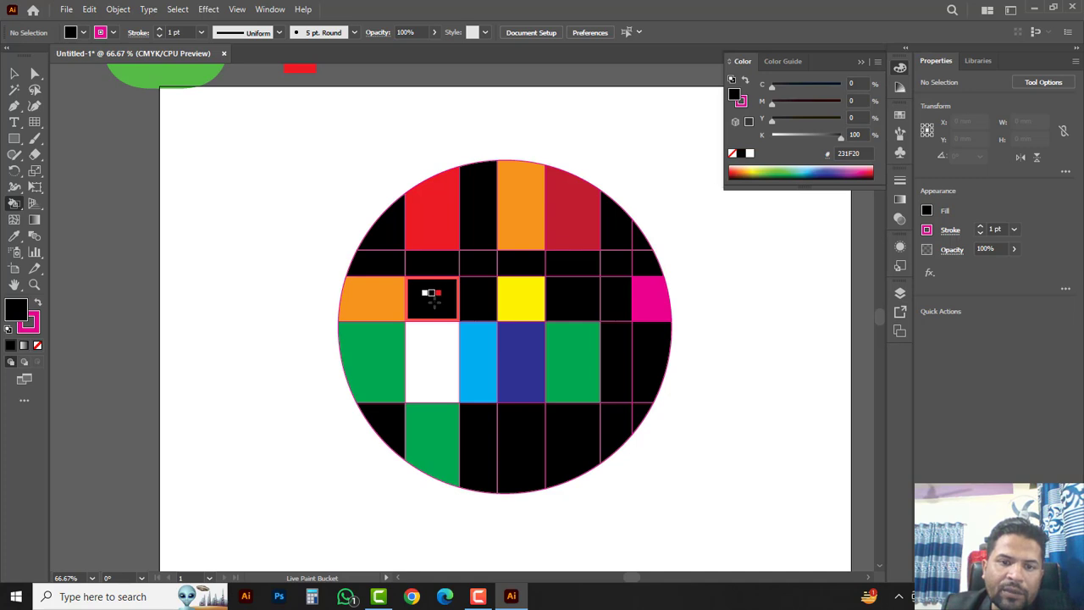
key("Right")
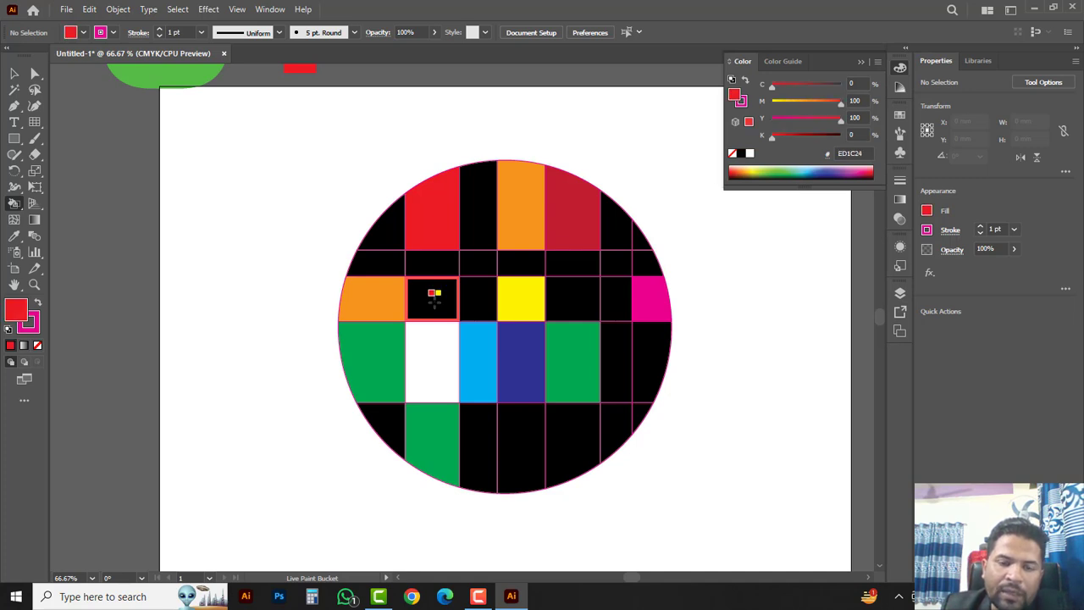
left_click(432, 297)
Fill the cell right of the yellow one cyan and a lower-right cell magenta
key("Right")
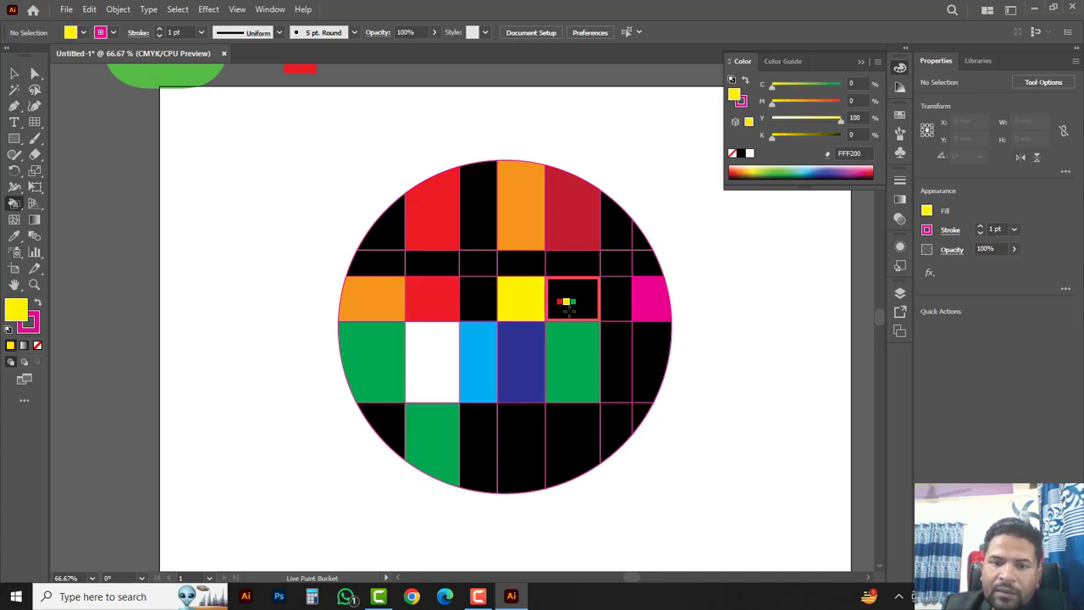
key("Right")
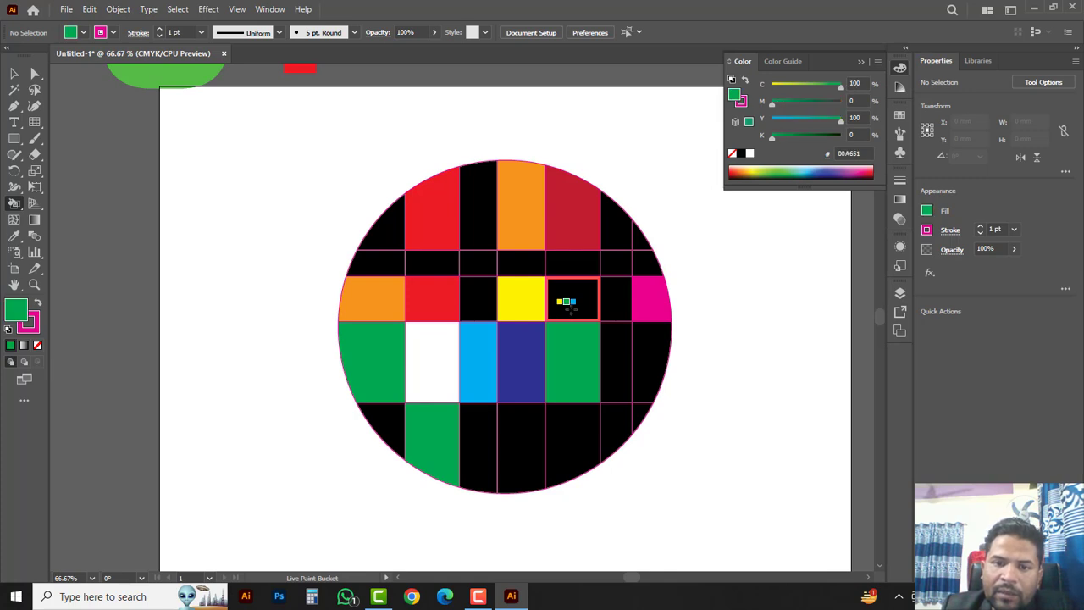
key("Right")
left_click(569, 303)
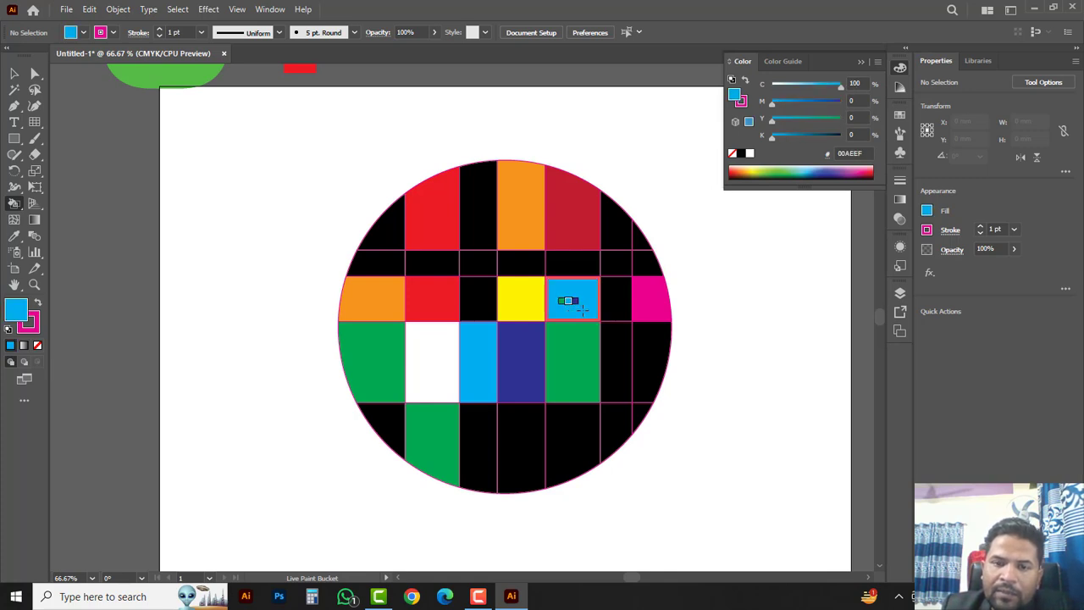
key("Right")
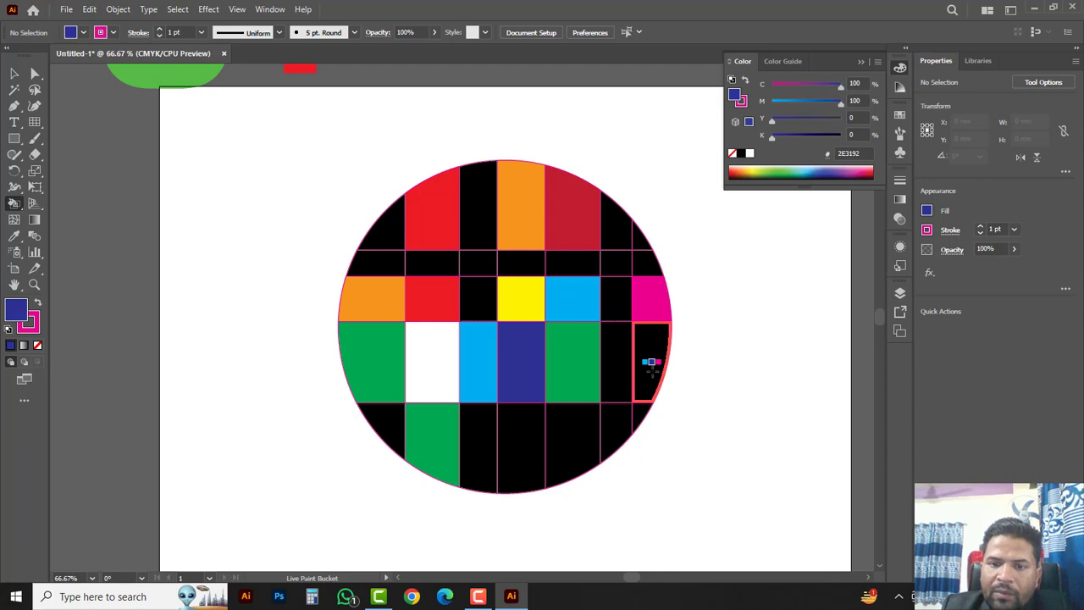
key("Right")
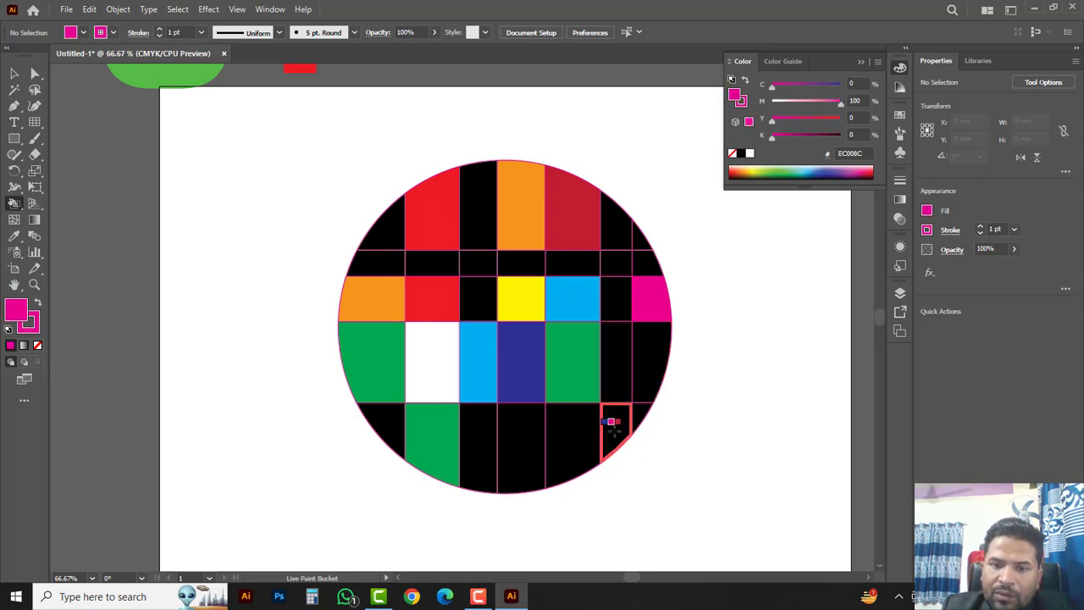
left_click(612, 424)
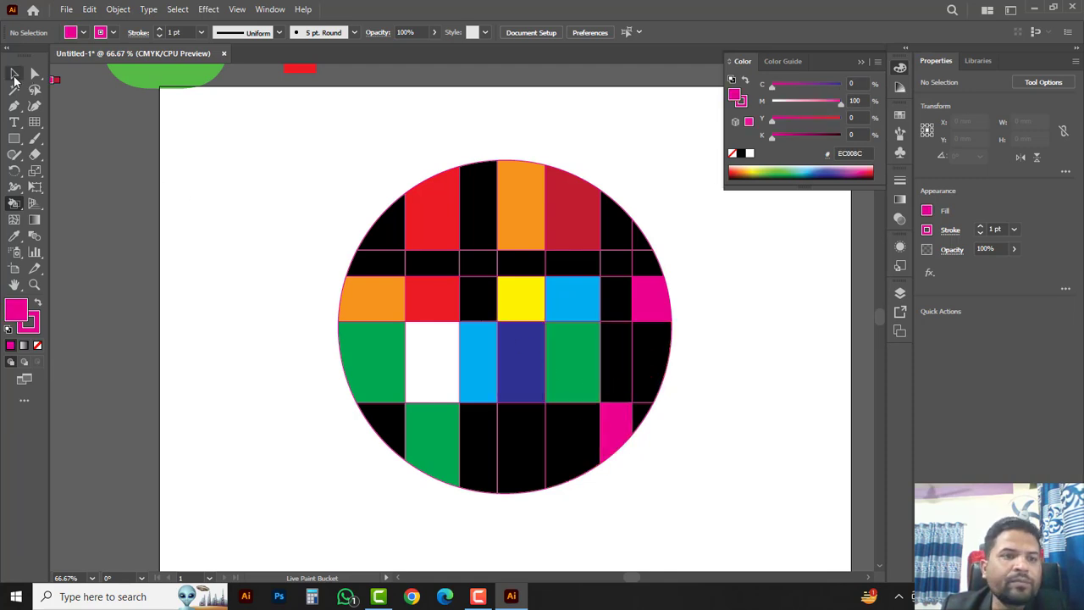
left_click(13, 76)
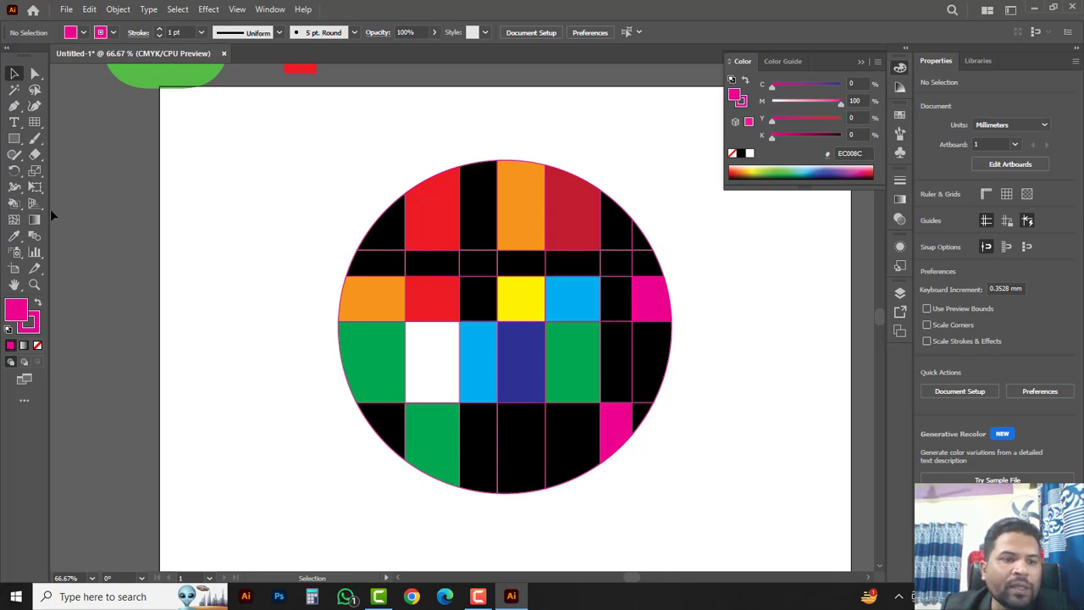
left_click(13, 204)
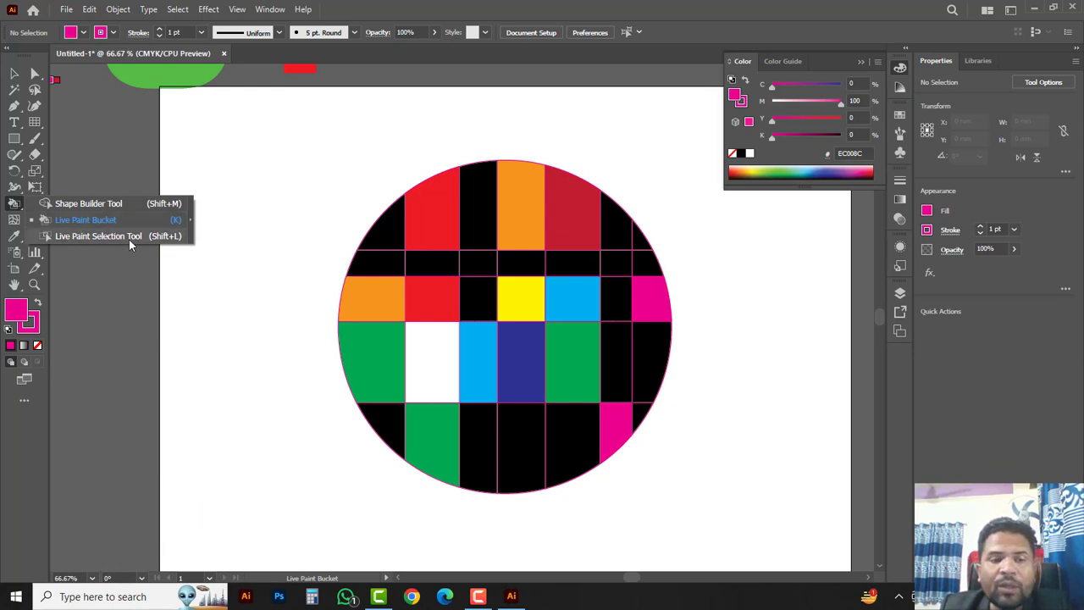
left_click(130, 241)
left_click(14, 73)
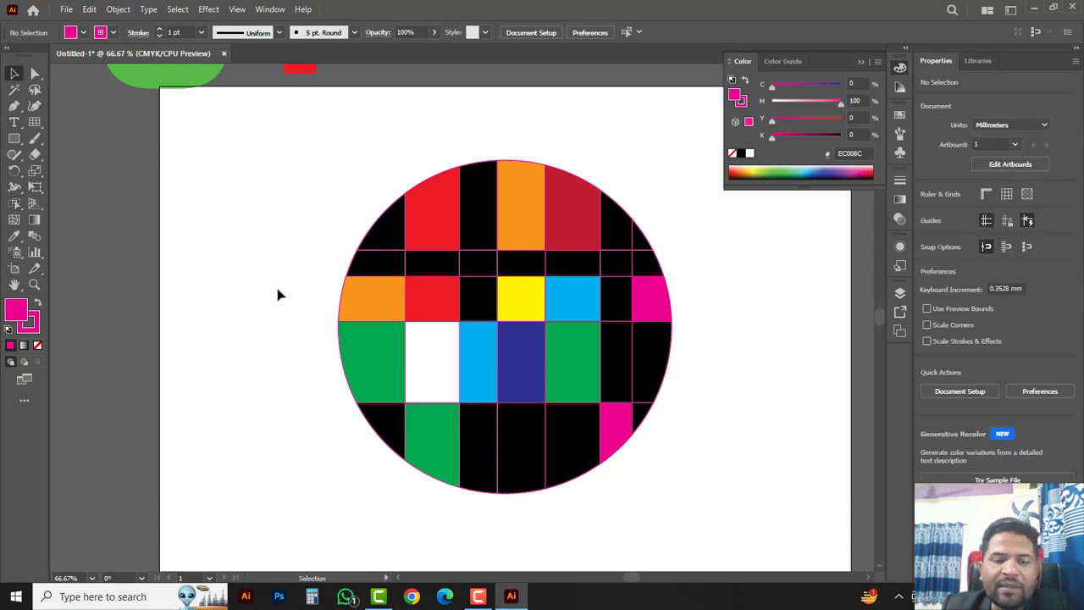